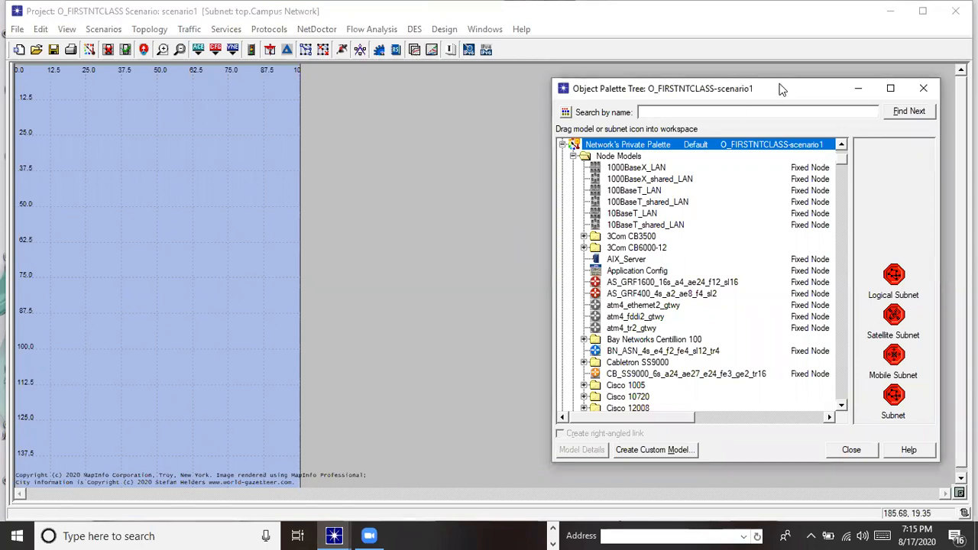
# Switch the Object Palette from a tree list to icon view and reposition its window
pyautogui.moveTo(782, 89); pyautogui.dragTo(803, 76)
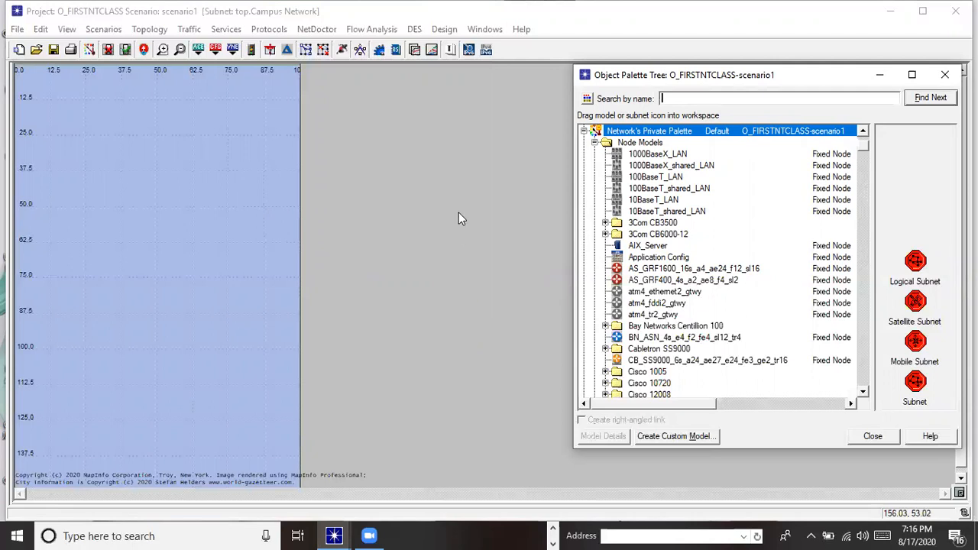
pyautogui.click(512, 124)
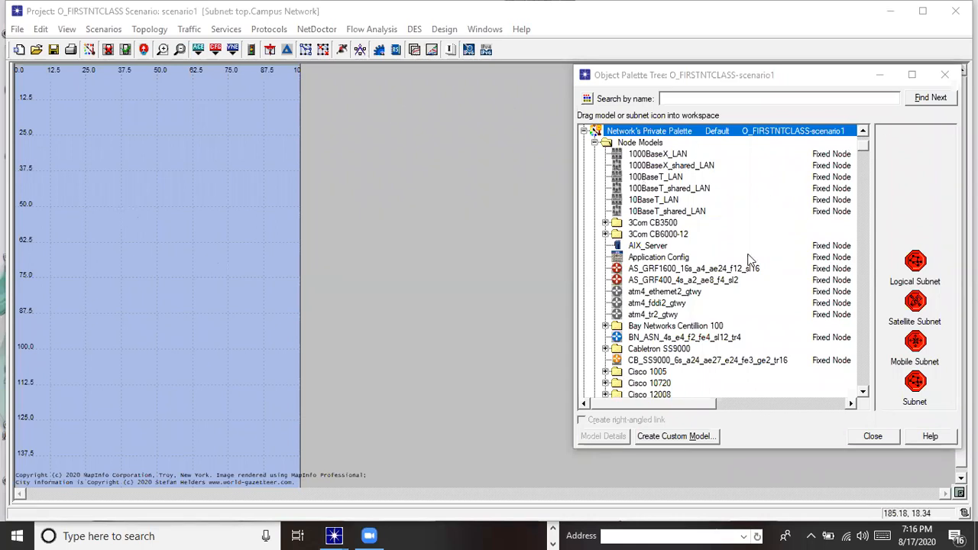
pyautogui.click(588, 102)
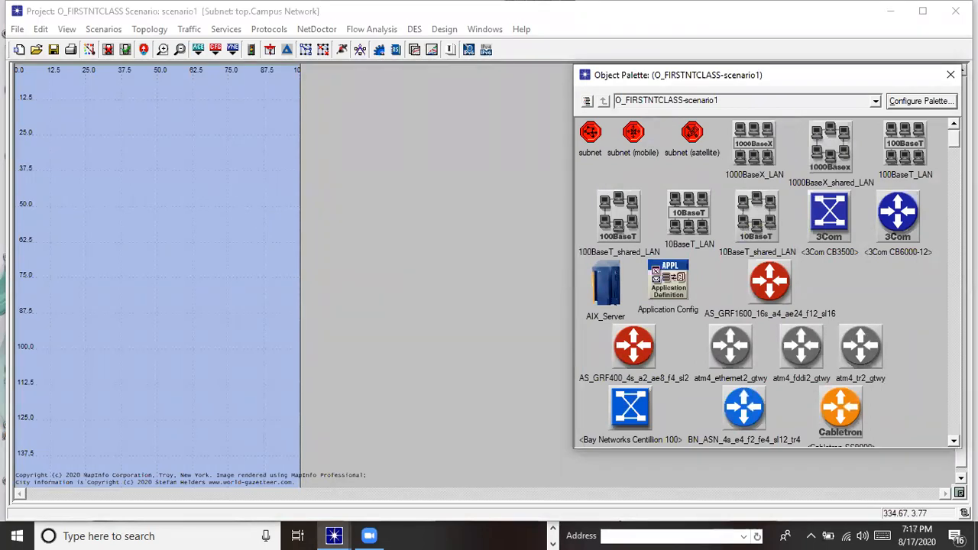
pyautogui.moveTo(953, 138)
pyautogui.mouseDown()
pyautogui.moveTo(954, 393)
pyautogui.moveTo(954, 136)
pyautogui.mouseUp()
pyautogui.moveTo(822, 79); pyautogui.dragTo(833, 86)
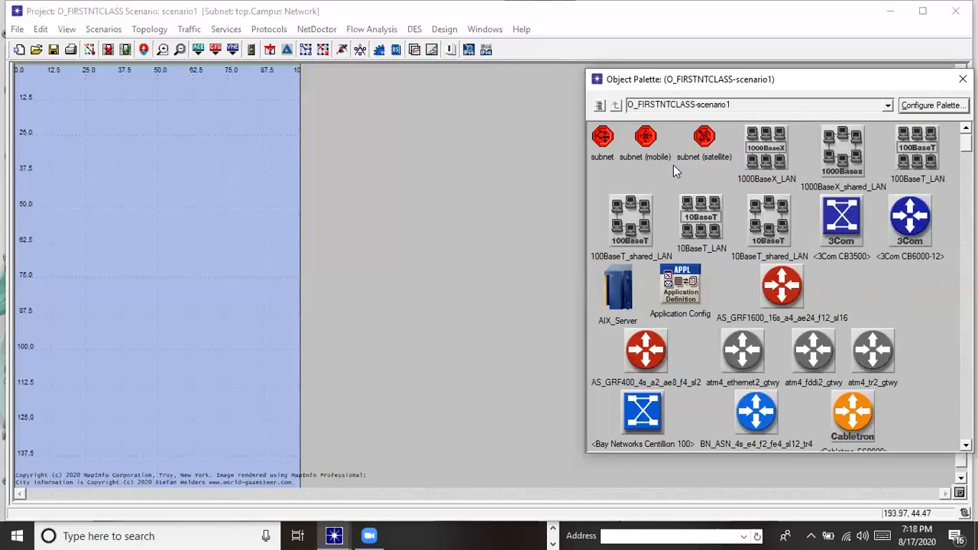
# Place a subnet, subnet_0, on the left side of the Campus Network map
pyautogui.click(607, 138)
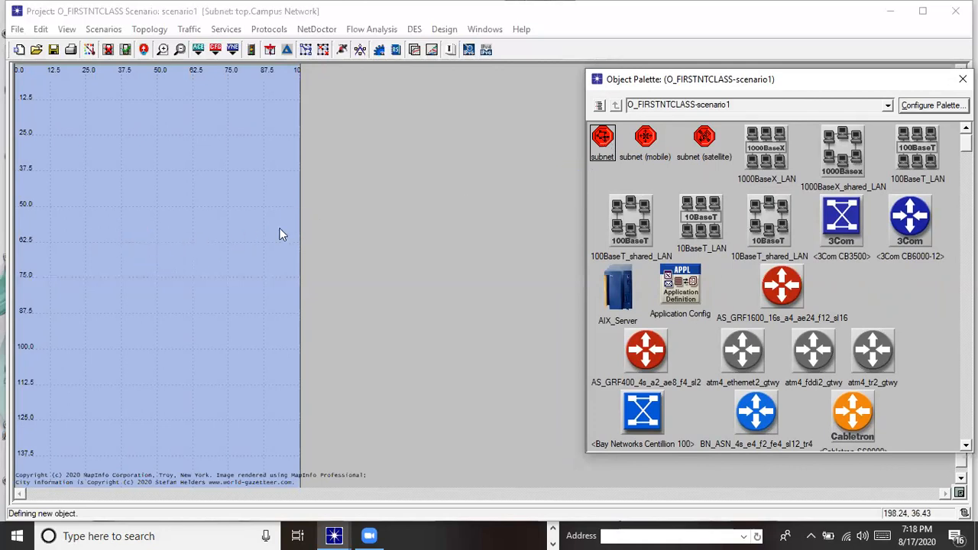
pyautogui.click(140, 227)
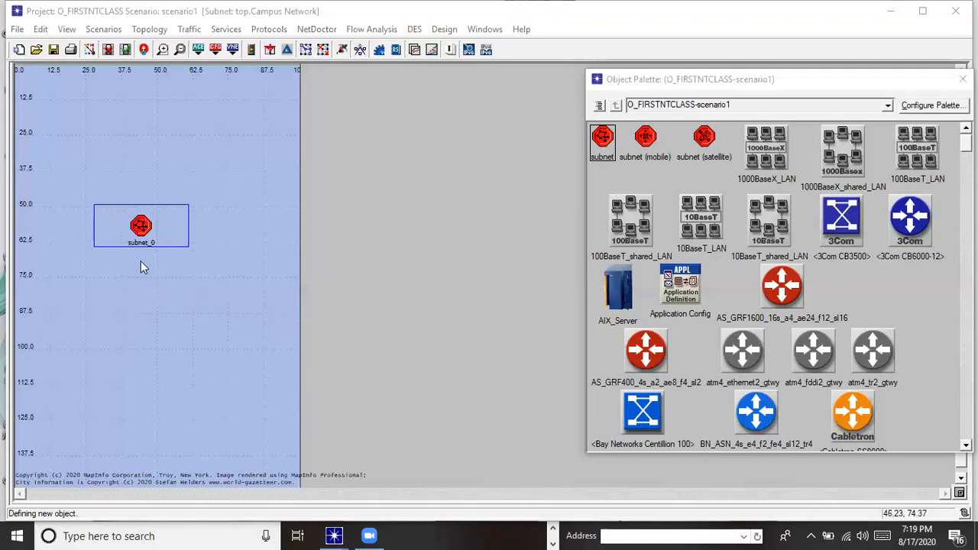
# Rename subnet_0 to 'Cyber University Campus'
pyautogui.rightClick(142, 239)
pyautogui.click(174, 269)
pyautogui.rightClick(145, 237)
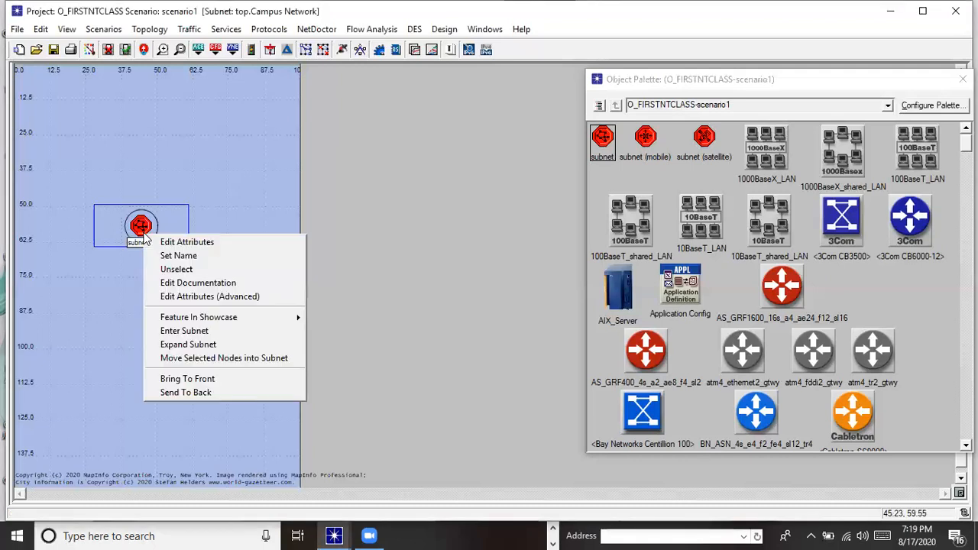
pyautogui.click(177, 255)
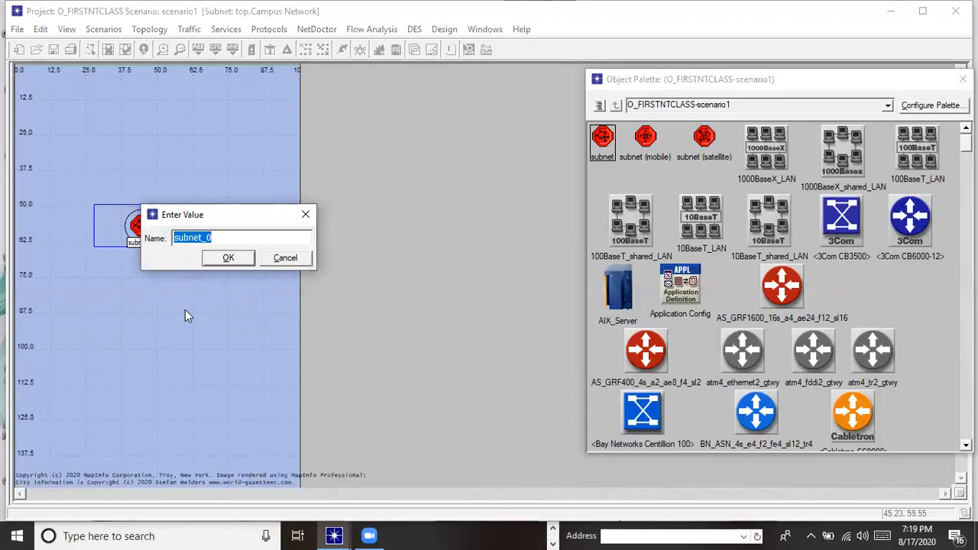
pyautogui.write('Cyber Ub')
pyautogui.press('BackSpace')
pyautogui.write('nivers')
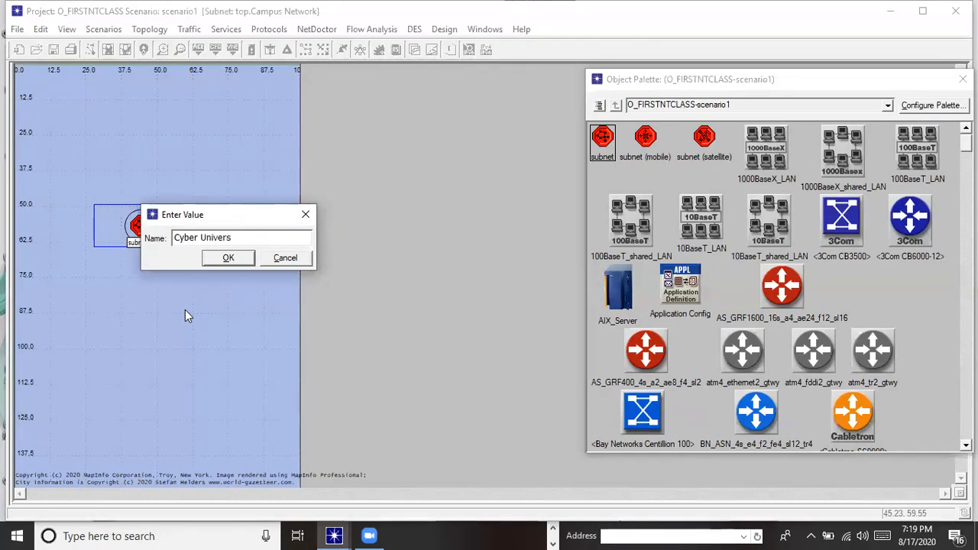
pyautogui.write('ity Campus')
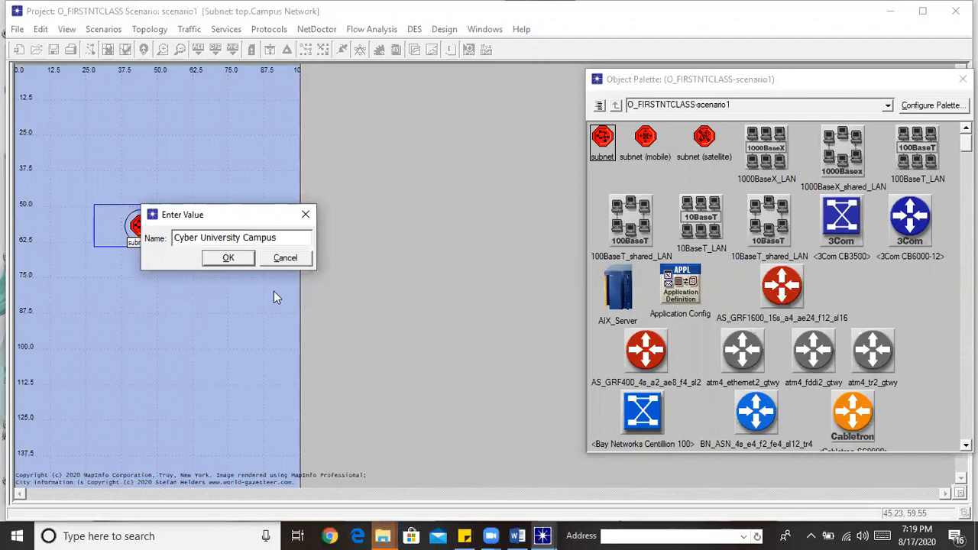
pyautogui.click(229, 259)
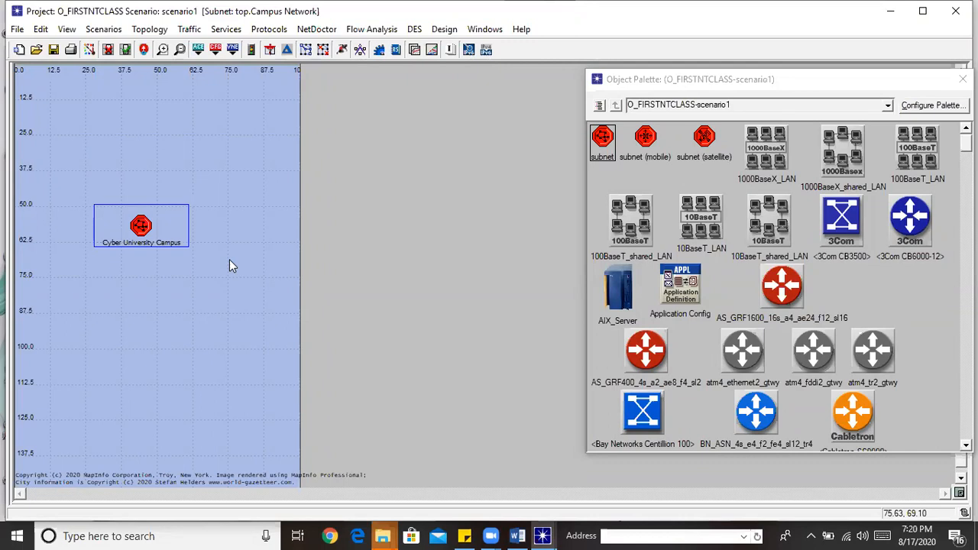
# Enter the Cyber University Campus subnet and narrow and reposition the Object Palette beside it
pyautogui.doubleClick(136, 226)
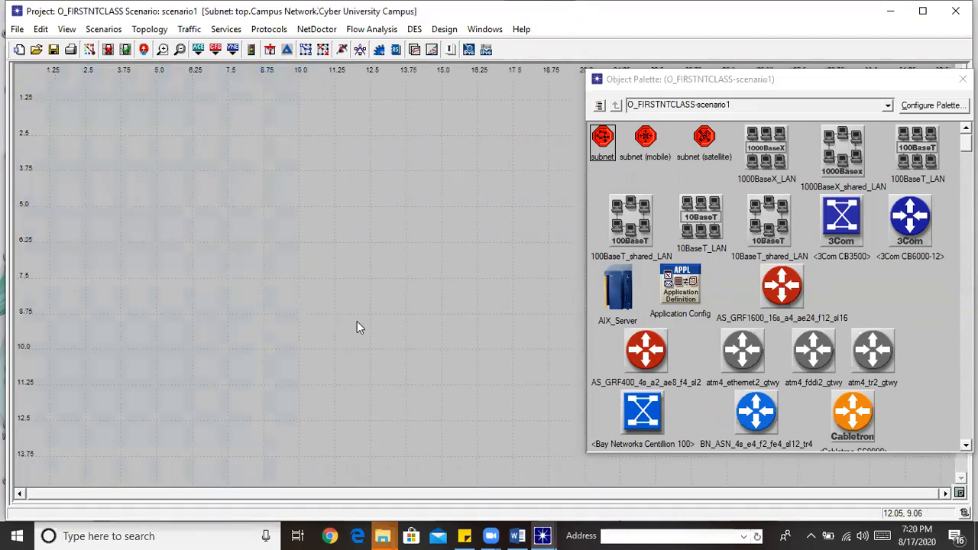
pyautogui.click(816, 82)
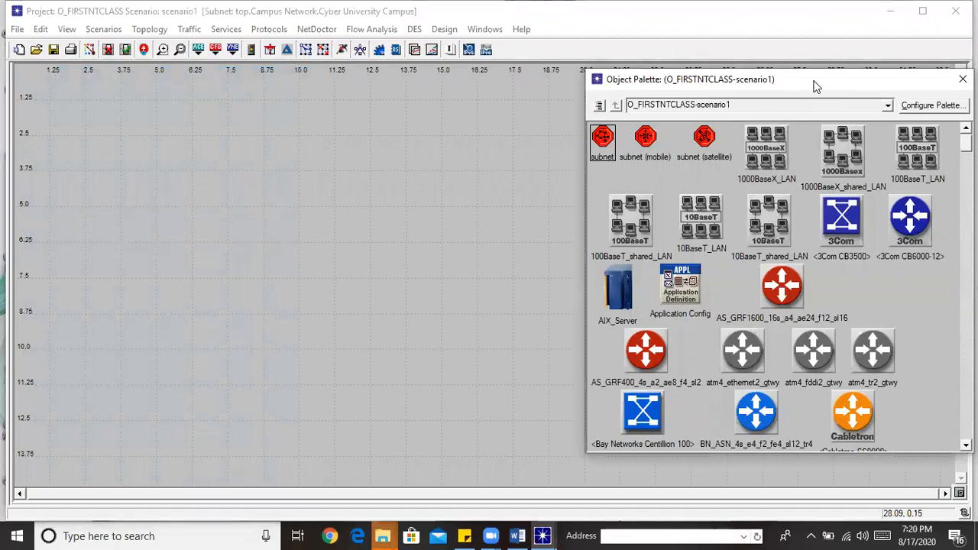
pyautogui.moveTo(816, 86); pyautogui.dragTo(776, 92)
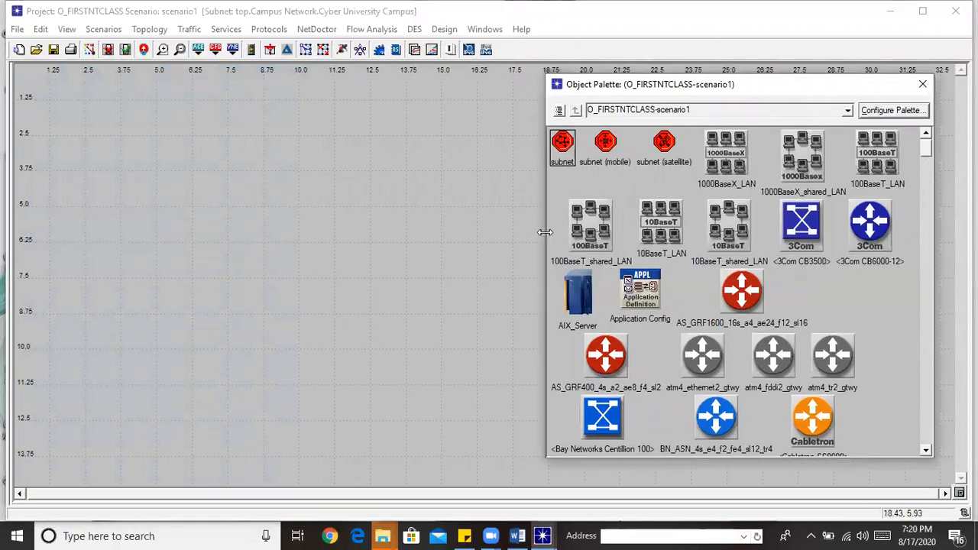
pyautogui.moveTo(545, 233); pyautogui.dragTo(674, 232)
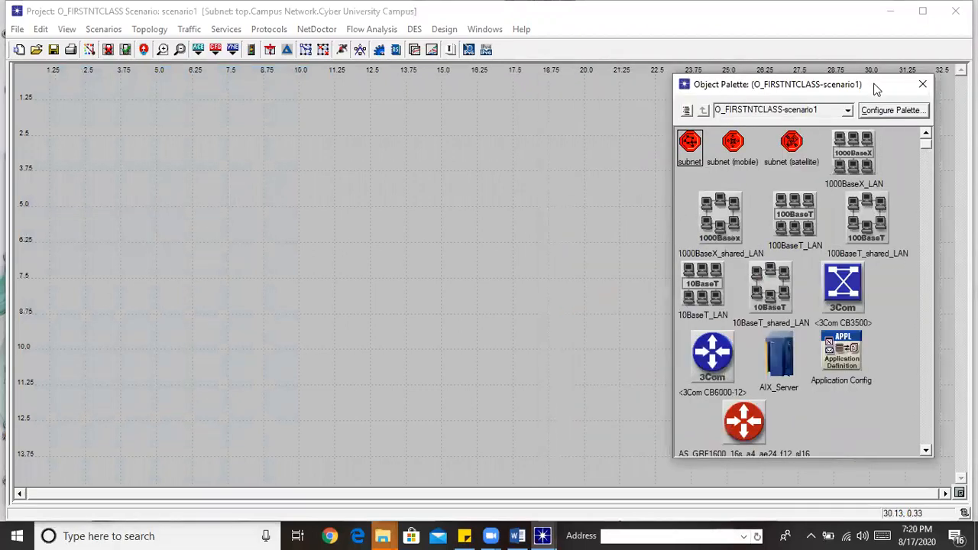
pyautogui.moveTo(876, 86); pyautogui.dragTo(901, 84)
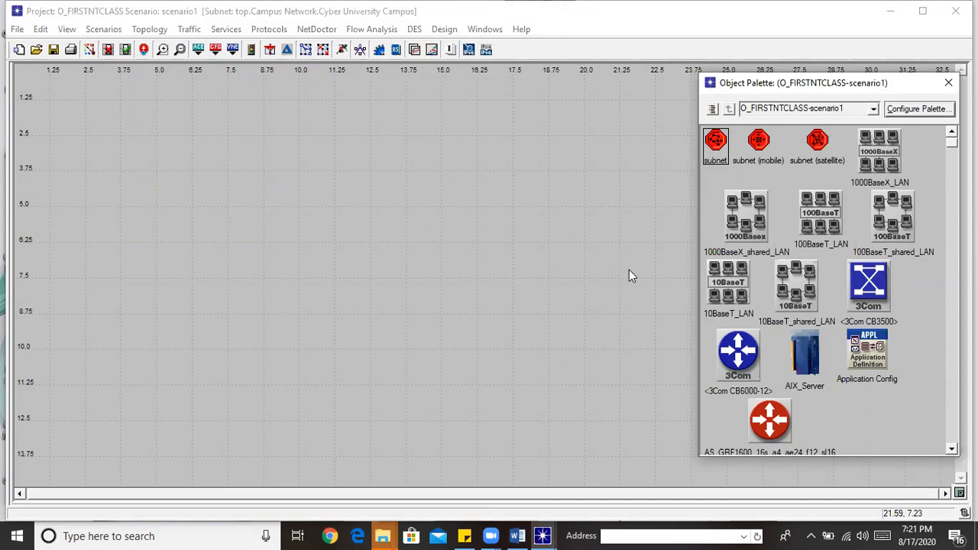
# Place three subnets side by side inside the Cyber University Campus subnet
pyautogui.click(719, 157)
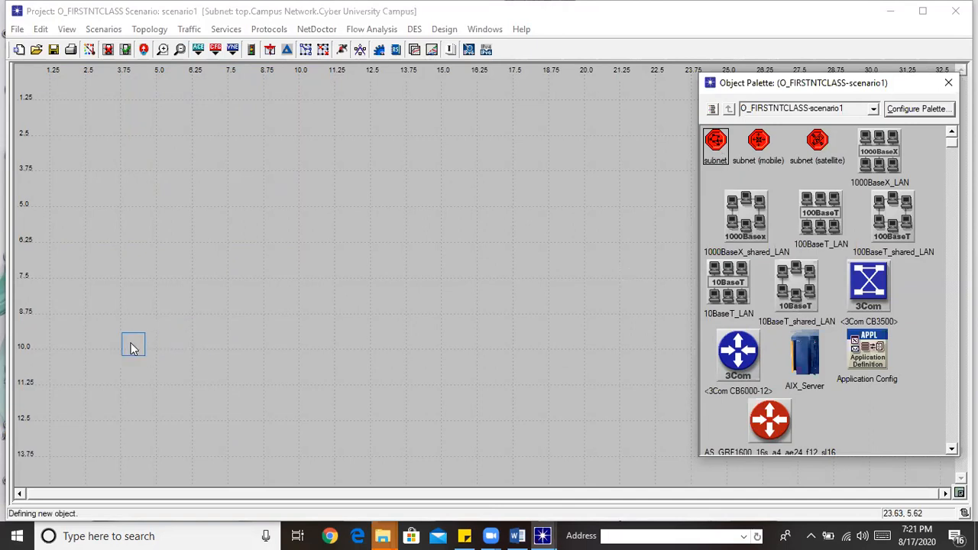
pyautogui.click(104, 336)
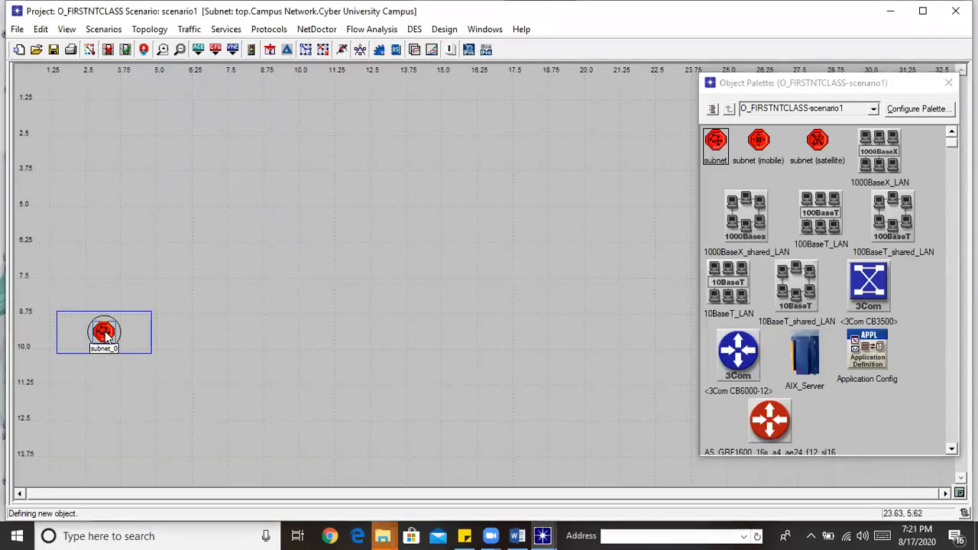
pyautogui.click(254, 336)
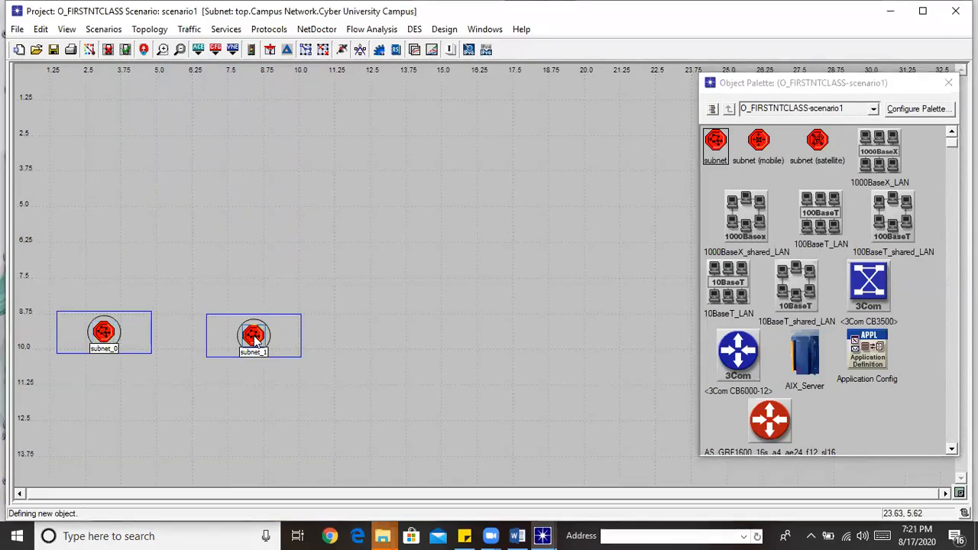
pyautogui.click(425, 334)
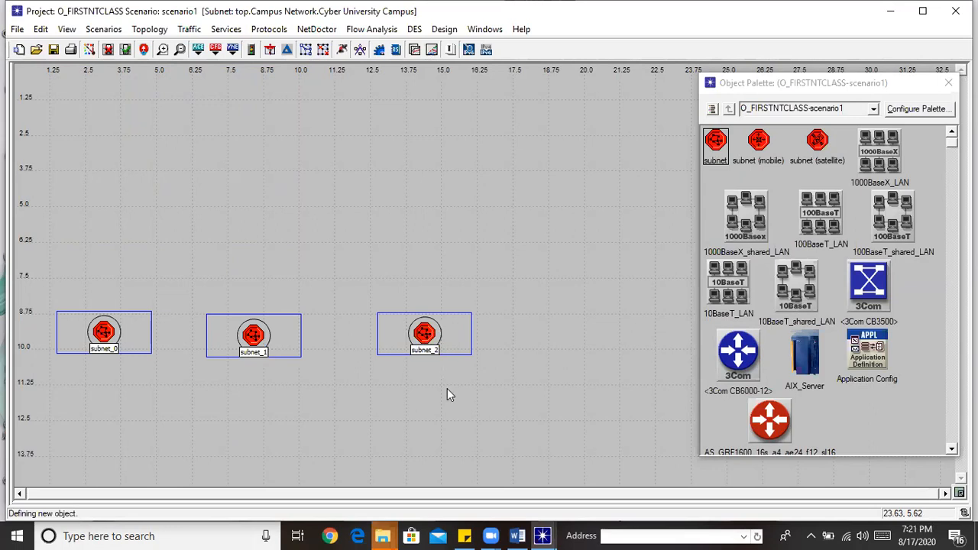
pyautogui.rightClick(447, 407)
pyautogui.click(447, 408)
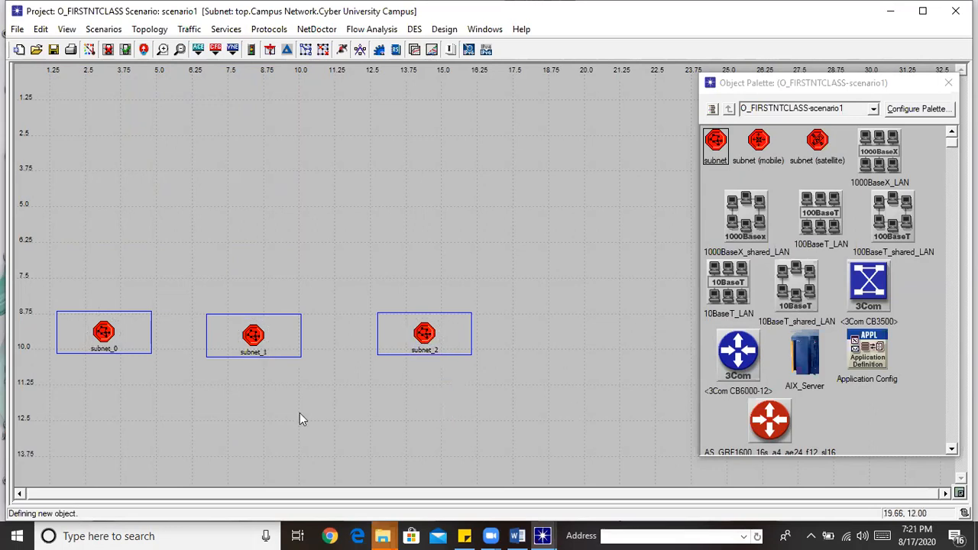
# Rename subnet_0 to 'School Of Computing'
pyautogui.rightClick(100, 344)
pyautogui.click(128, 361)
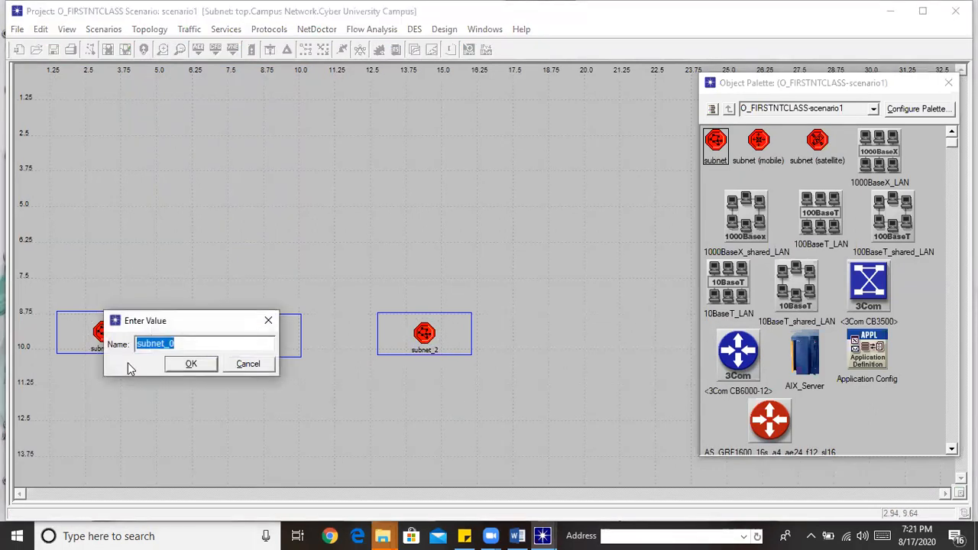
pyautogui.write('School Of Computing')
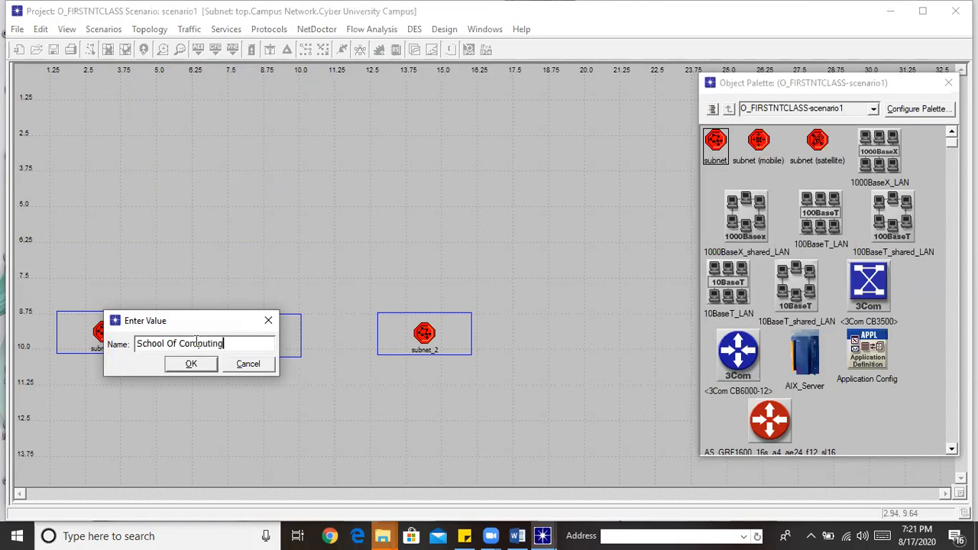
pyautogui.click(195, 365)
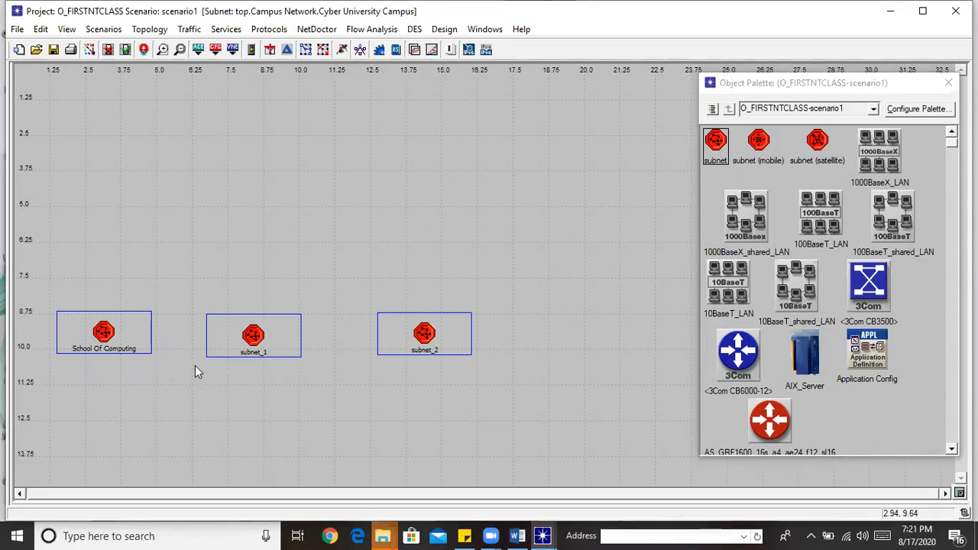
# Rename subnet_1 to 'Admin'
pyautogui.rightClick(256, 343)
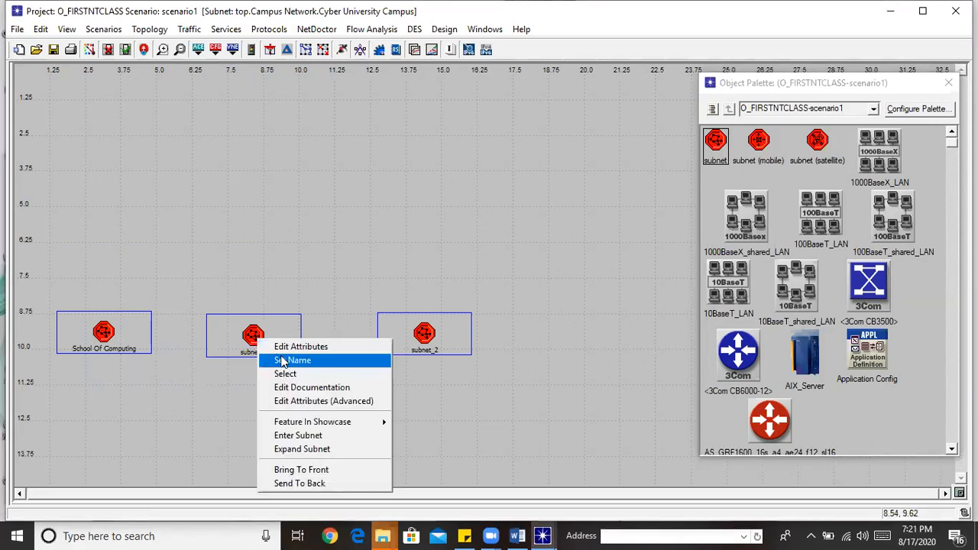
pyautogui.click(283, 359)
pyautogui.write('Admim')
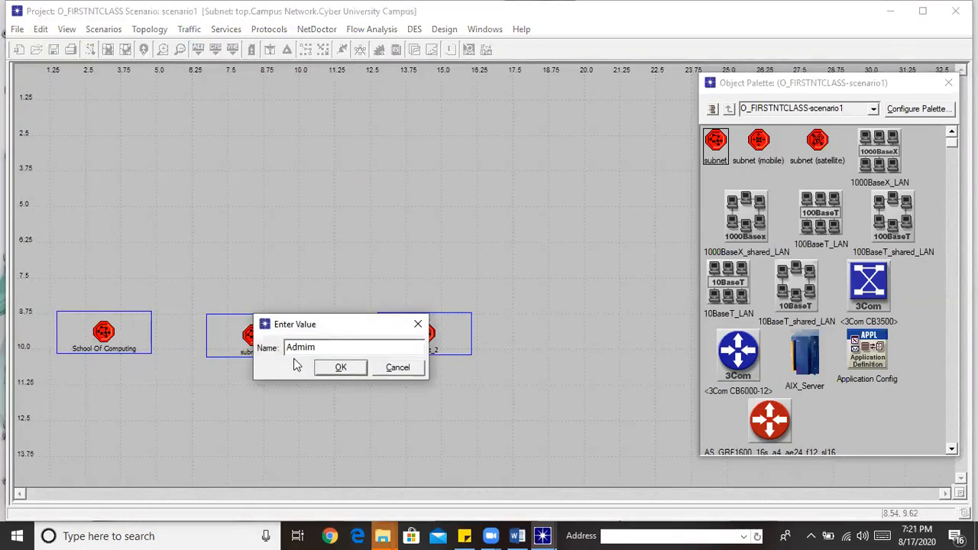
pyautogui.press('BackSpace')
pyautogui.write('n')
pyautogui.click(340, 367)
# Replace the subnet_2 name with 'IT SUPORT' in the Set Name dialog
pyautogui.rightClick(433, 345)
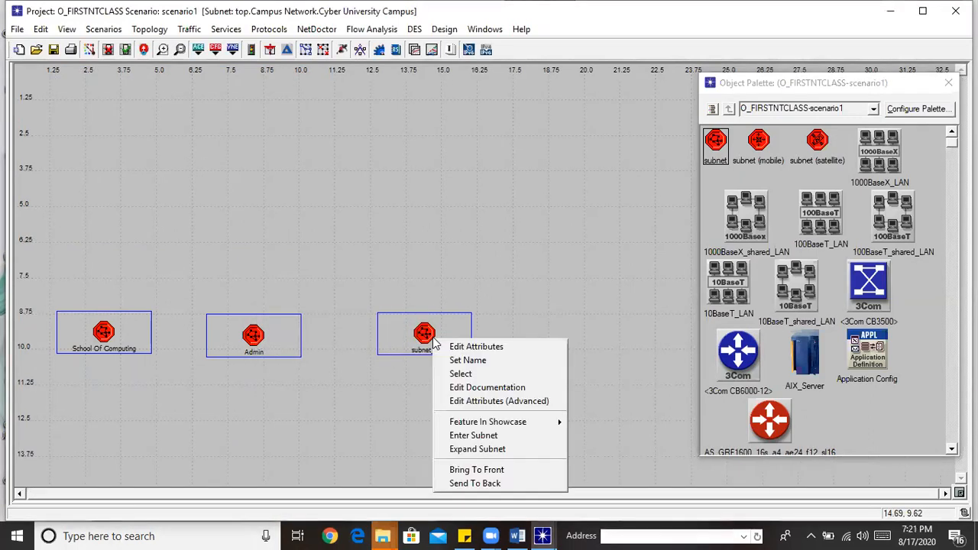
pyautogui.click(489, 361)
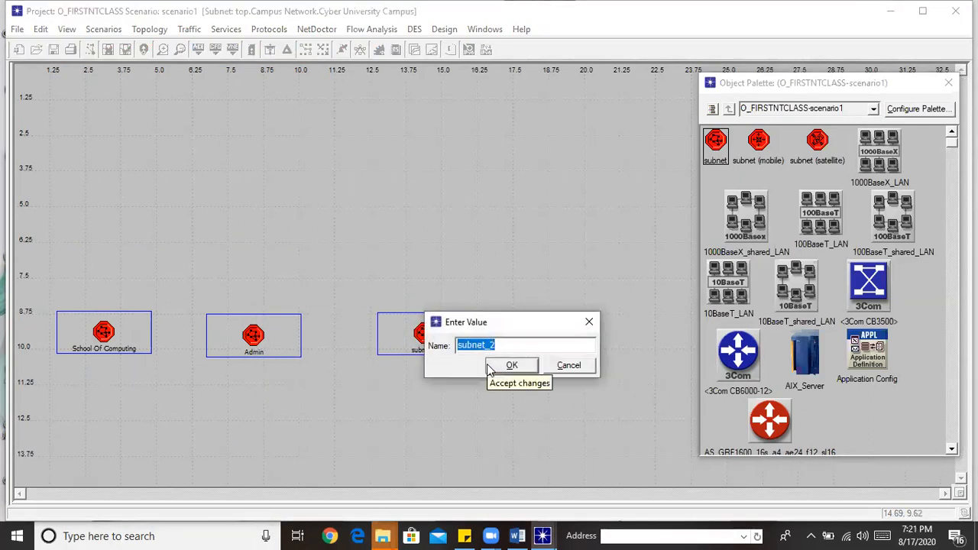
pyautogui.press('BackSpace')
pyautogui.write('IT SUPORT')
# Confirm the IT SUPORT name and space the subnets evenly, with Admin in the middle
pyautogui.click(510, 368)
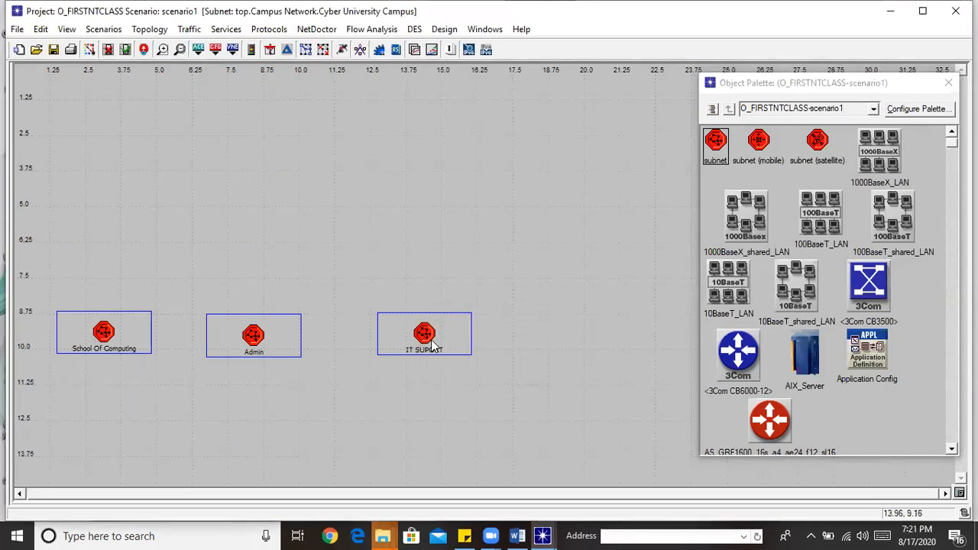
pyautogui.moveTo(428, 340); pyautogui.dragTo(541, 345)
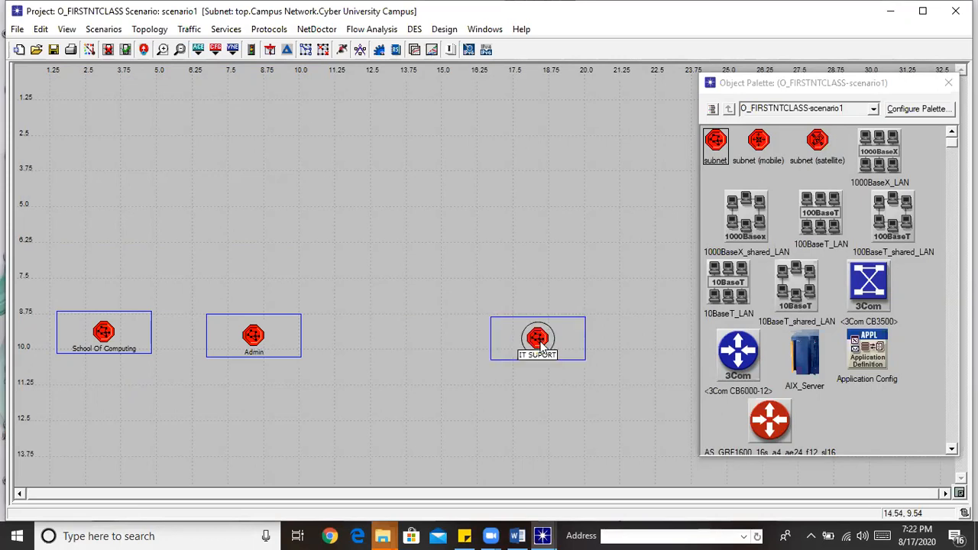
pyautogui.moveTo(262, 344); pyautogui.dragTo(353, 345)
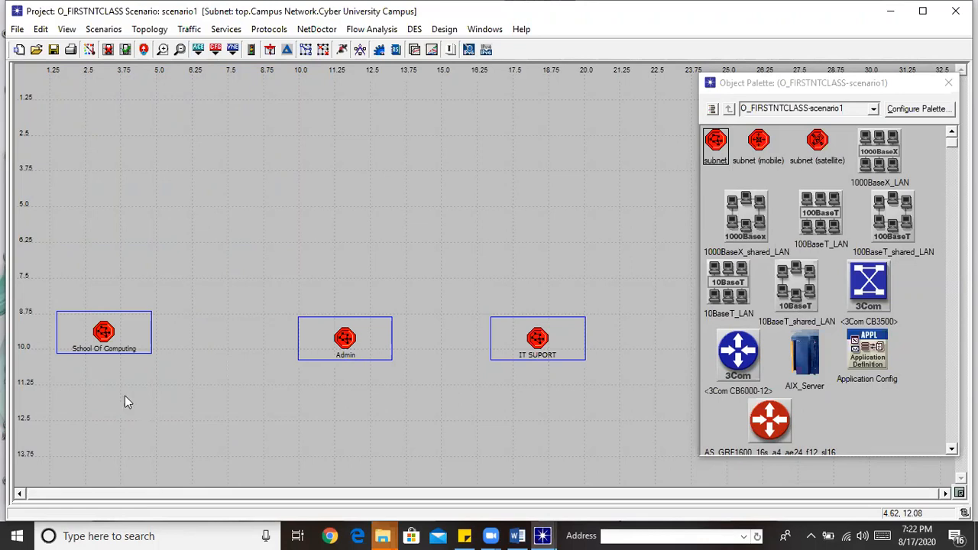
# Enter the School Of Computing subnet and browse the Object Palette for a router
pyautogui.doubleClick(111, 336)
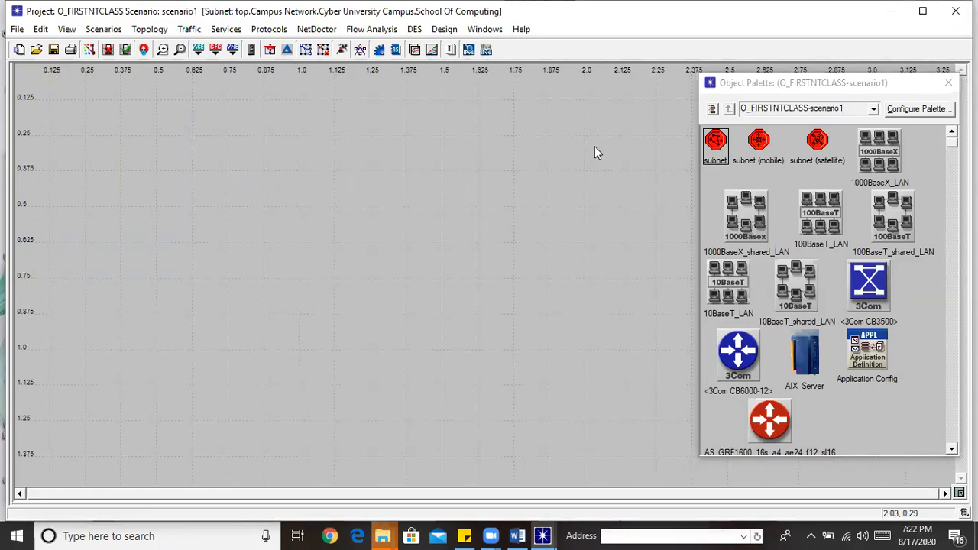
pyautogui.scroll(-20, 829, 290)
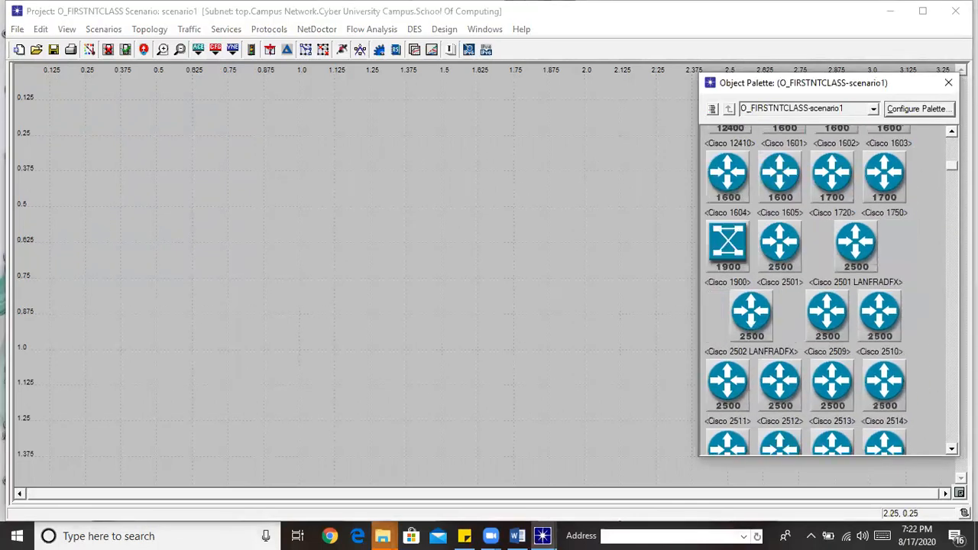
pyautogui.scroll(-15, 829, 291)
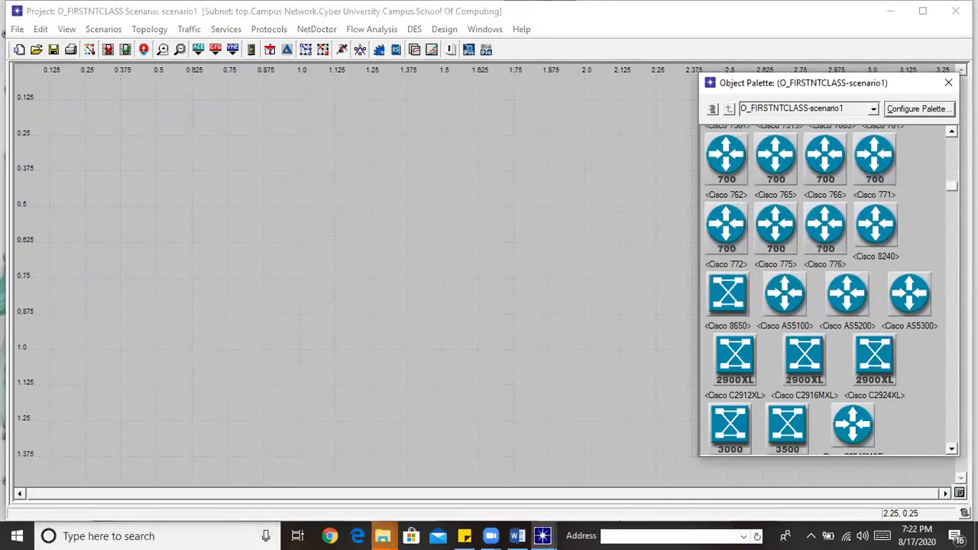
pyautogui.scroll(-10, 829, 291)
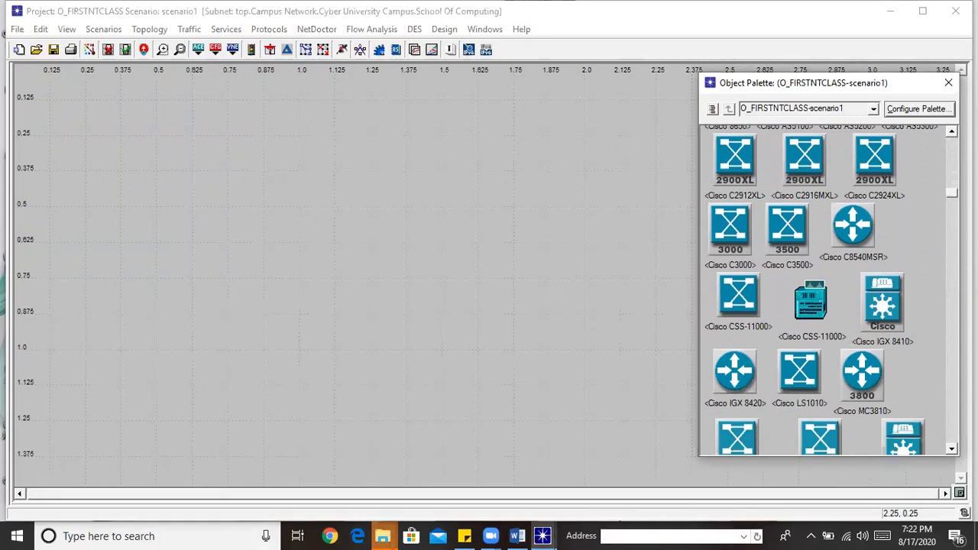
pyautogui.scroll(-8, 829, 291)
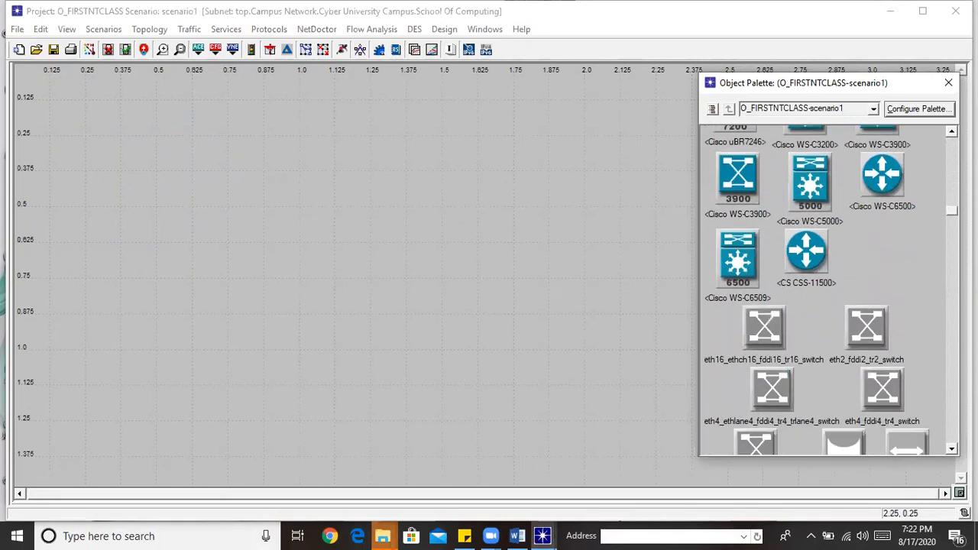
pyautogui.scroll(10, 830, 290)
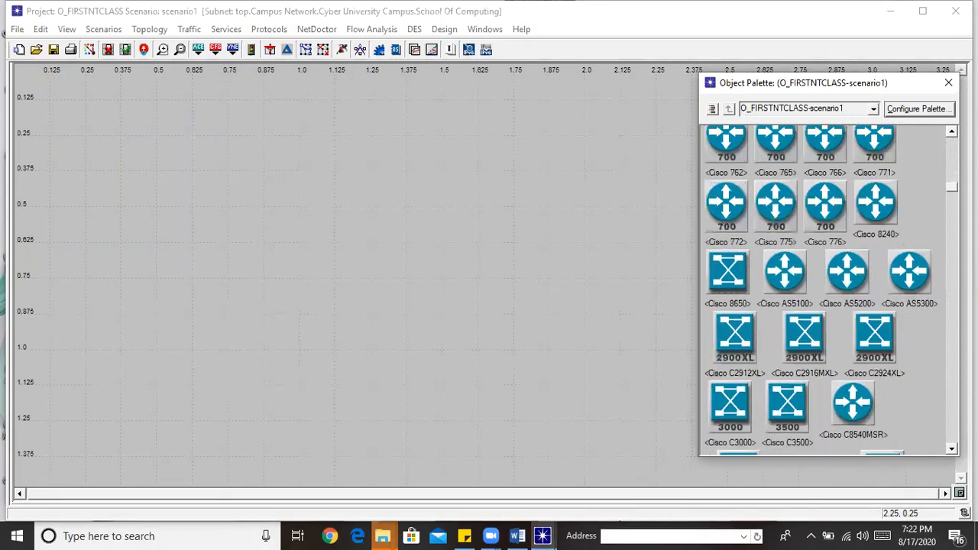
pyautogui.scroll(3, 829, 290)
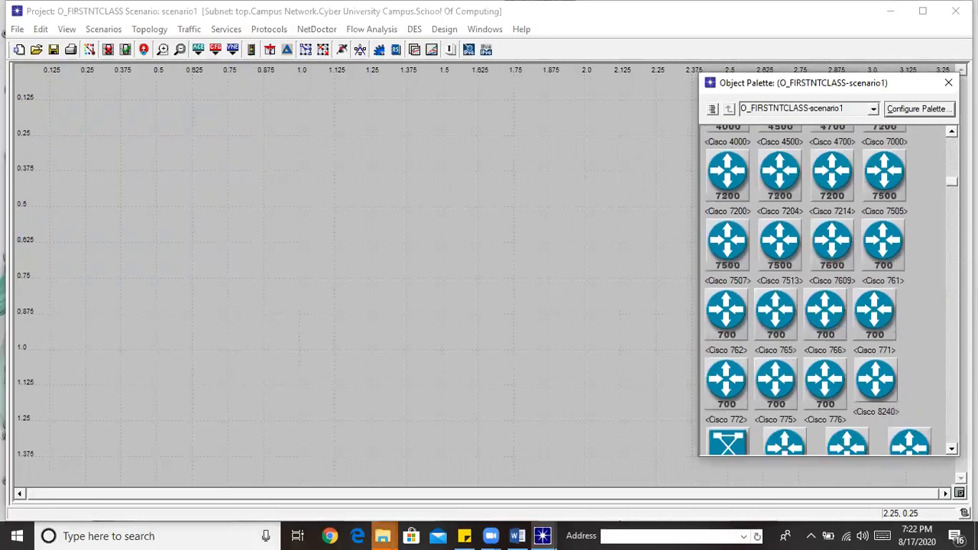
# Place a Cisco 7505 router, node_0, using model CS_7505_5s_a_e6_fr4_sl4_tr4
pyautogui.click(884, 182)
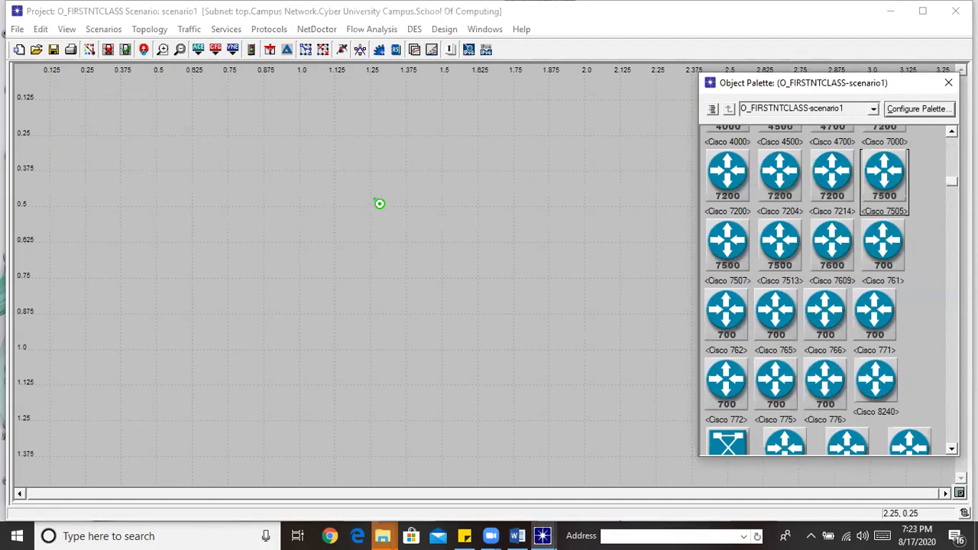
pyautogui.click(392, 199)
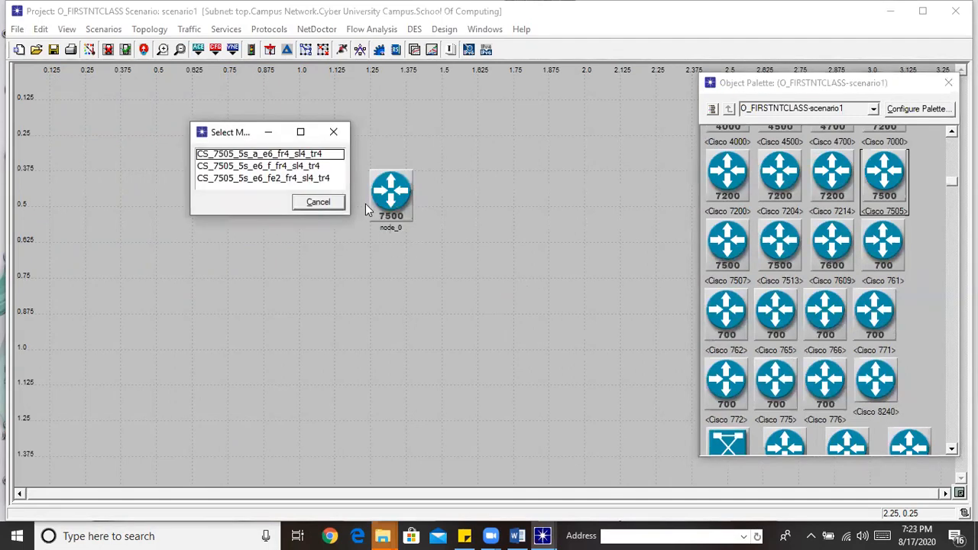
pyautogui.click(251, 156)
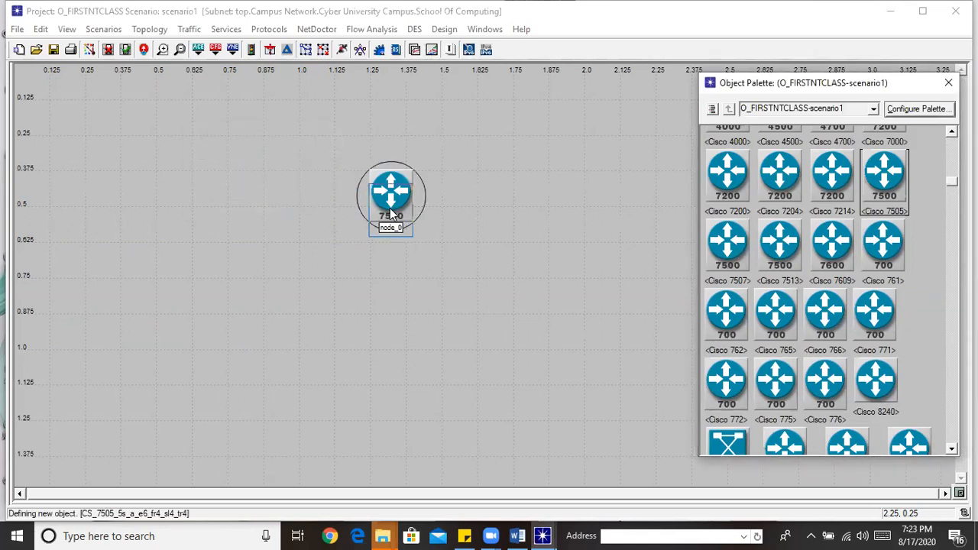
pyautogui.rightClick(527, 301)
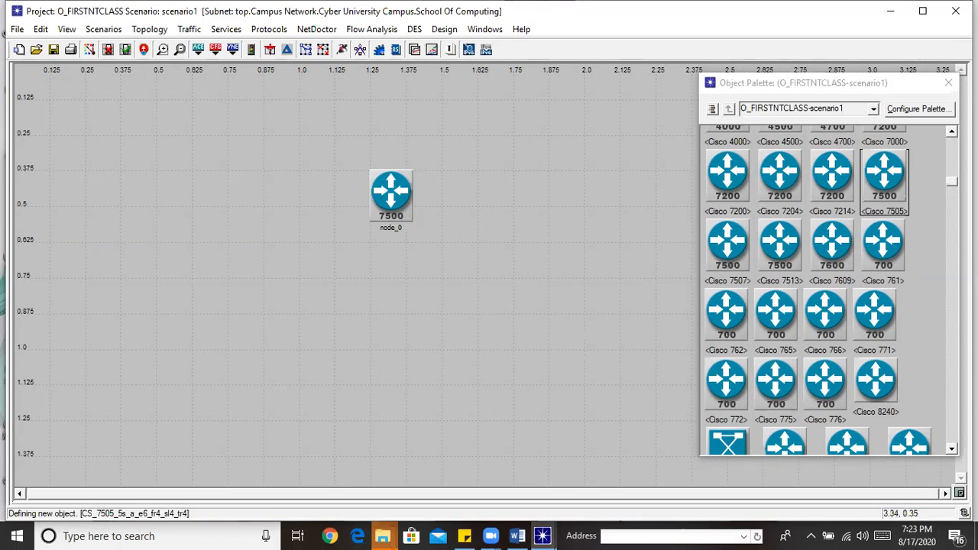
# Place an ethernet16_switch, node_1, below and left of the router
pyautogui.scroll(10, 830, 291)
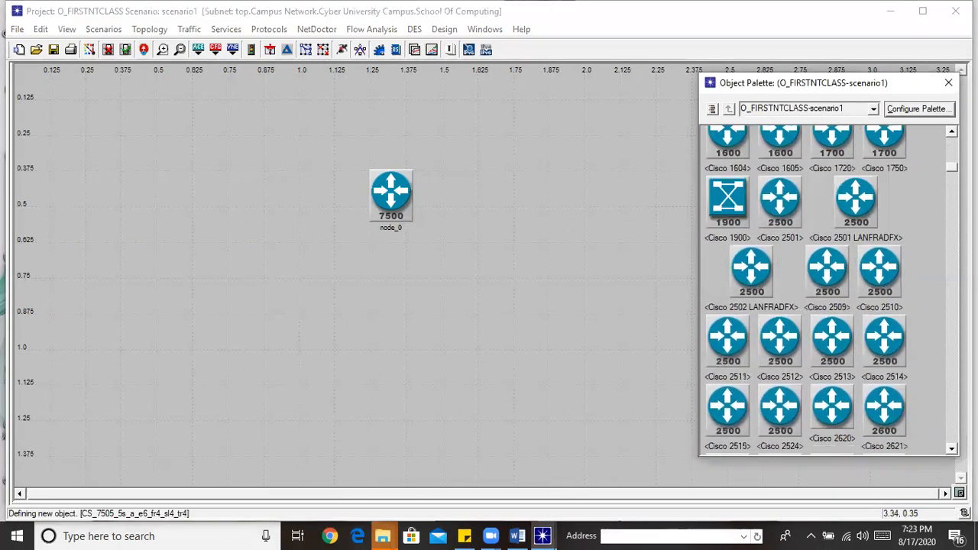
pyautogui.scroll(6, 830, 290)
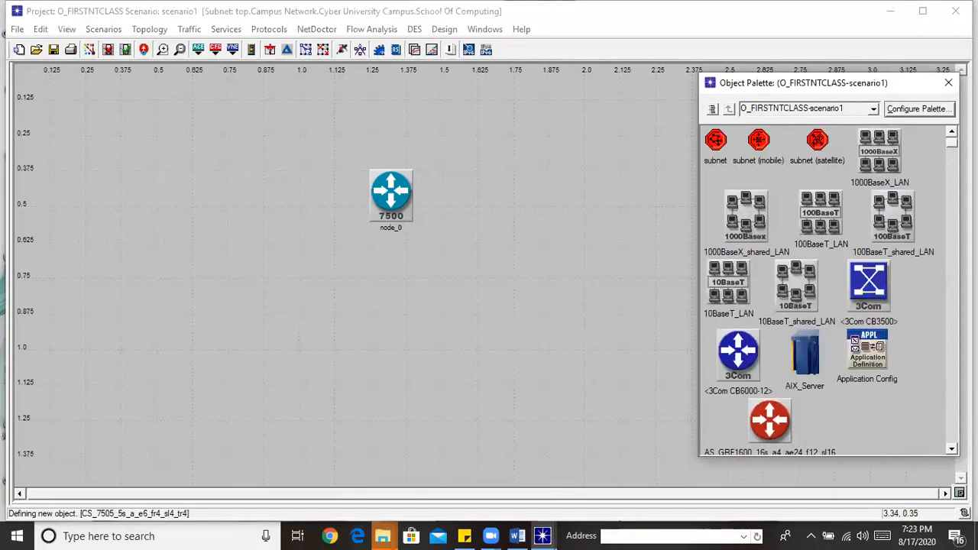
pyautogui.scroll(-15, 830, 290)
pyautogui.scroll(-3, 829, 291)
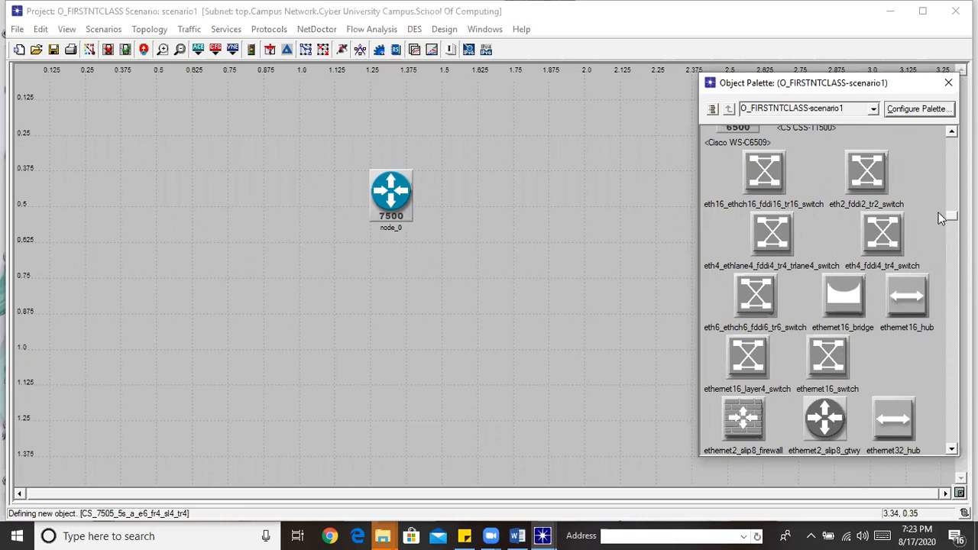
pyautogui.scroll(-6, 829, 290)
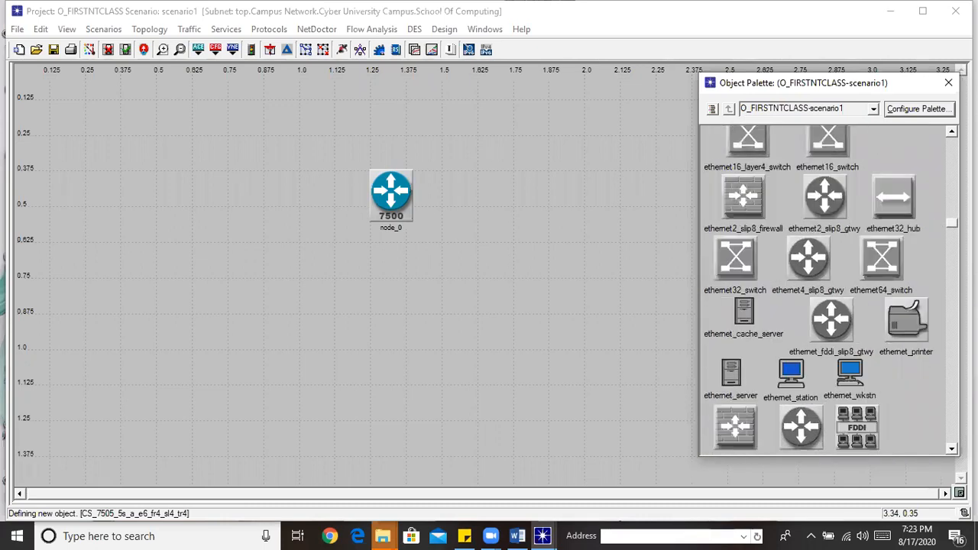
pyautogui.scroll(1, 818, 290)
pyautogui.scroll(3, 819, 291)
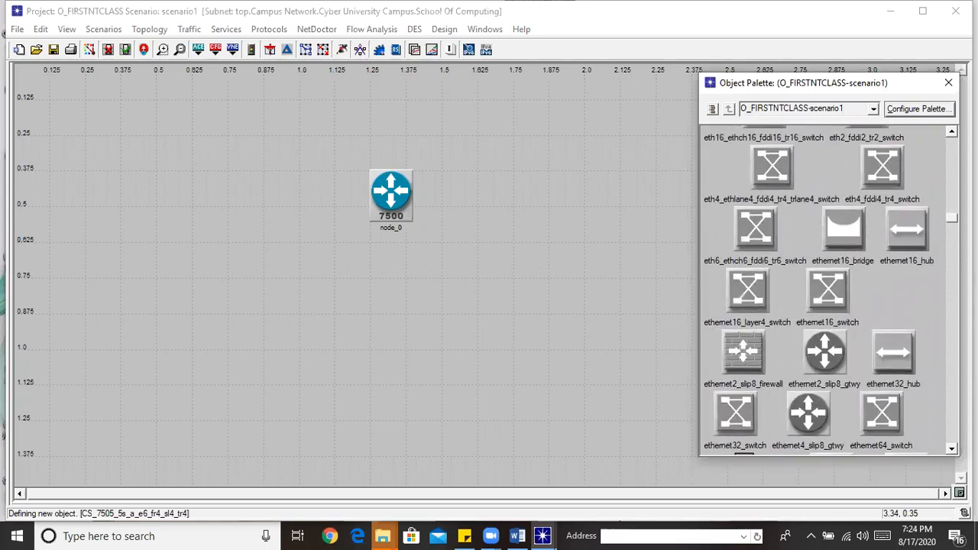
pyautogui.click(843, 284)
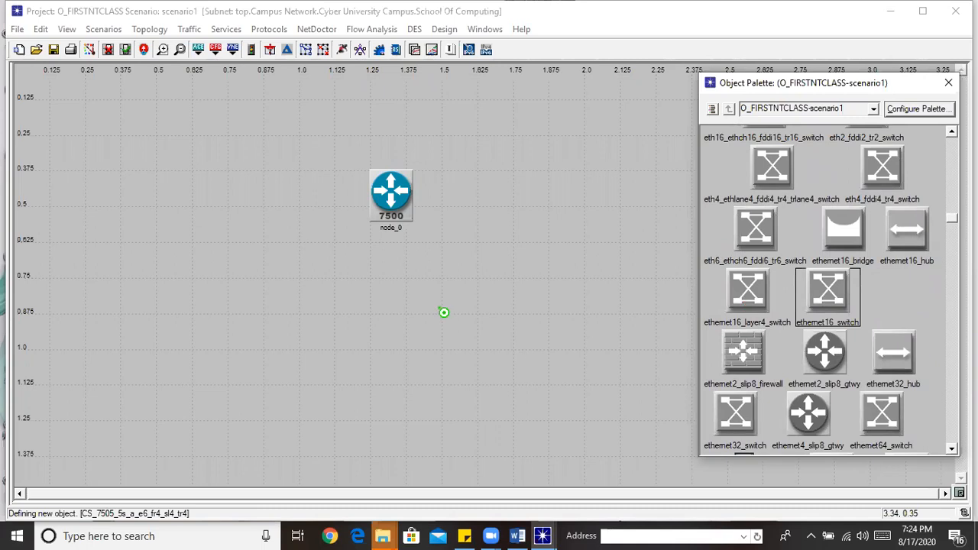
pyautogui.click(250, 266)
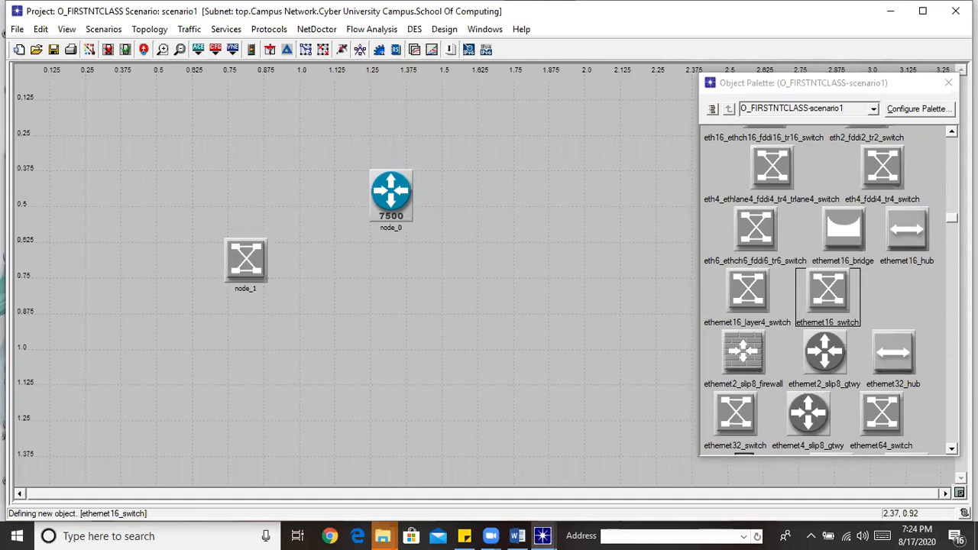
pyautogui.scroll(15, 828, 290)
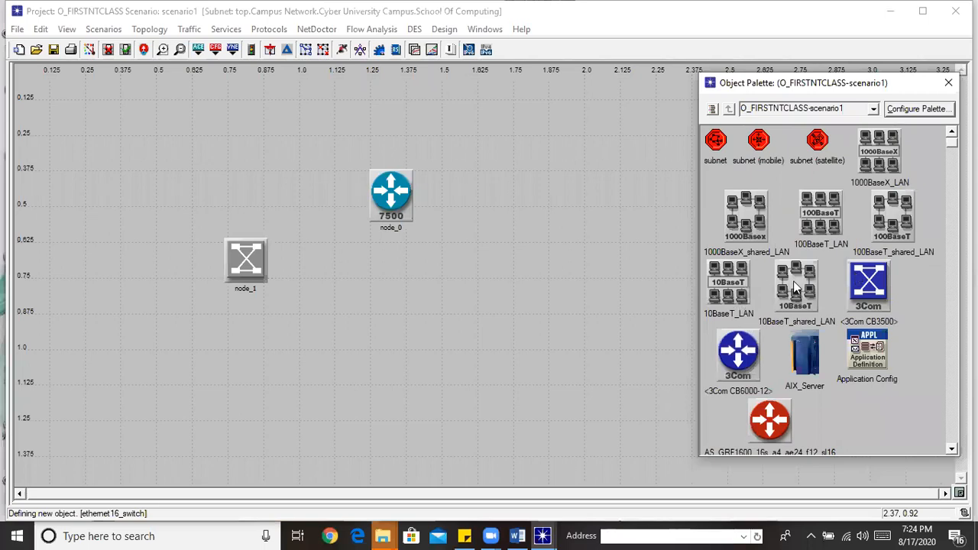
# Add a 100BaseT LAN, node_2, at the left and an ethernet printer, node_3, upper-left
pyautogui.click(820, 218)
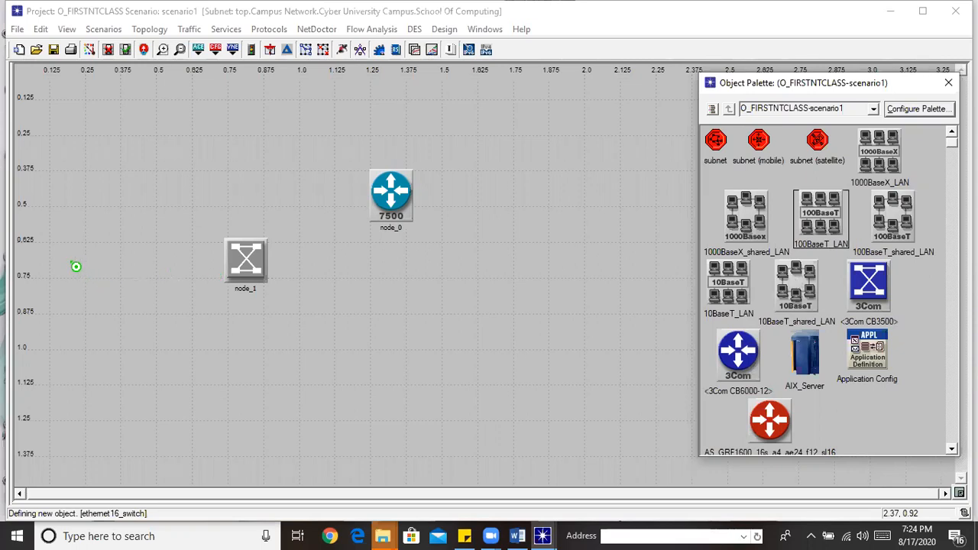
pyautogui.click(73, 262)
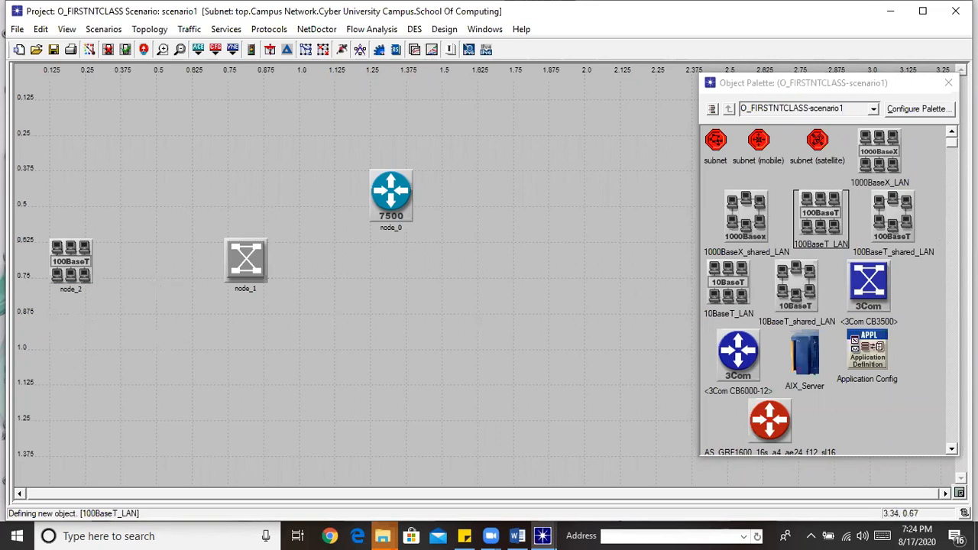
pyautogui.scroll(-10, 829, 291)
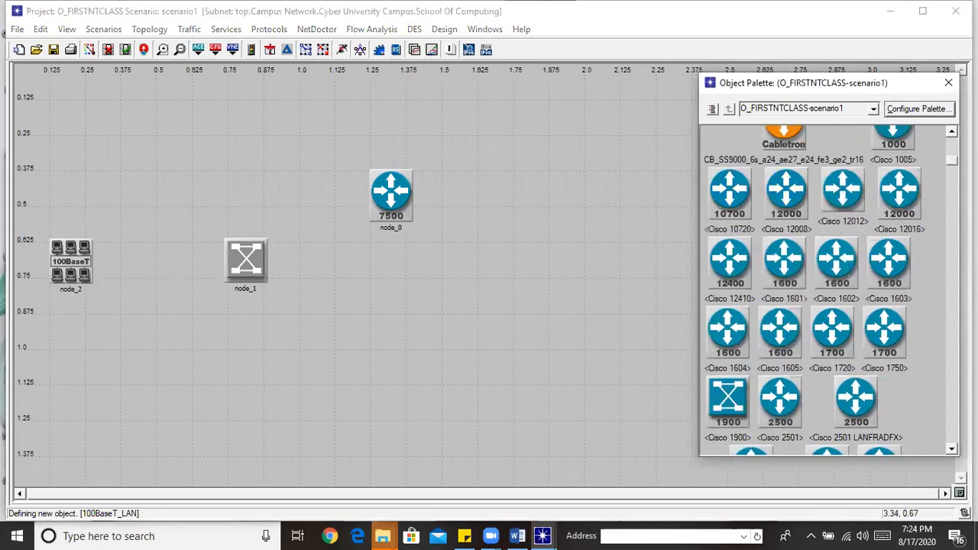
pyautogui.scroll(-10, 829, 291)
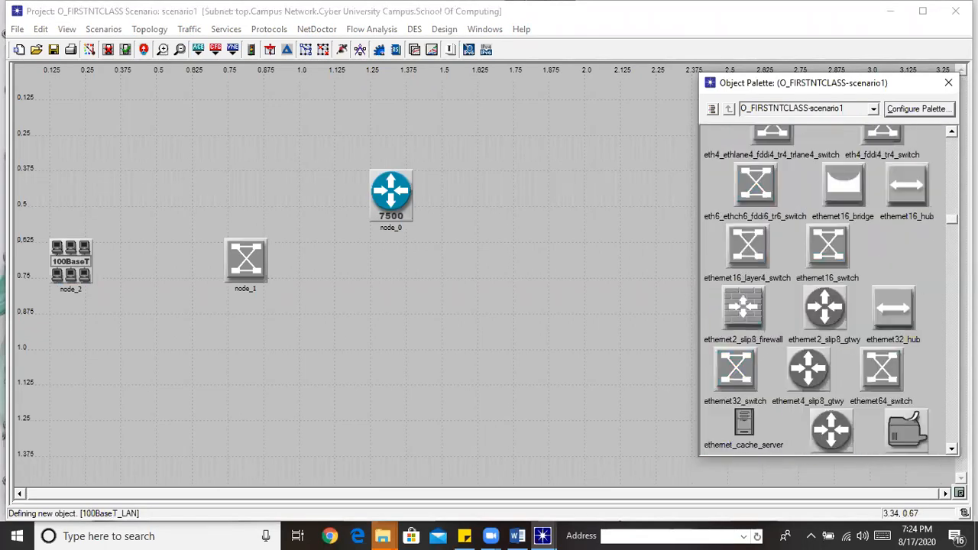
pyautogui.click(905, 255)
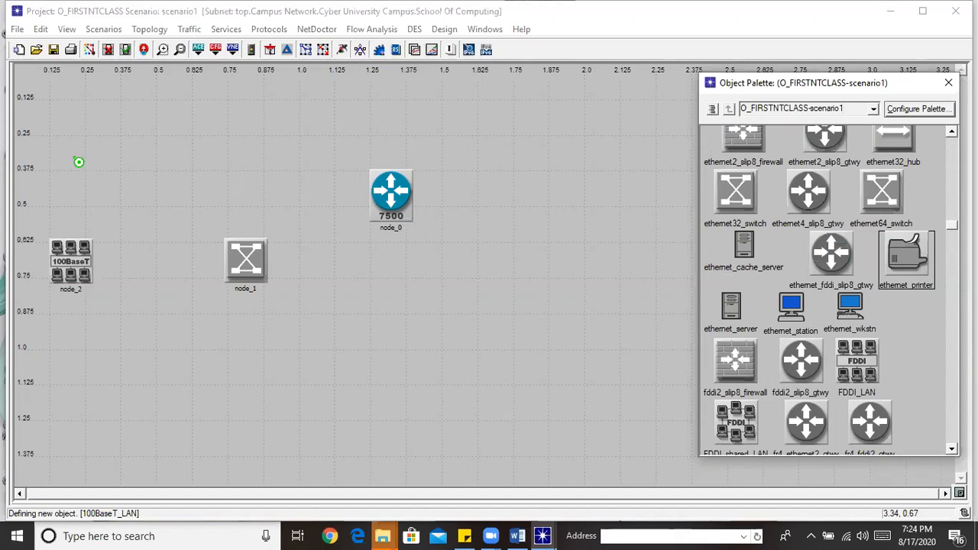
pyautogui.click(71, 152)
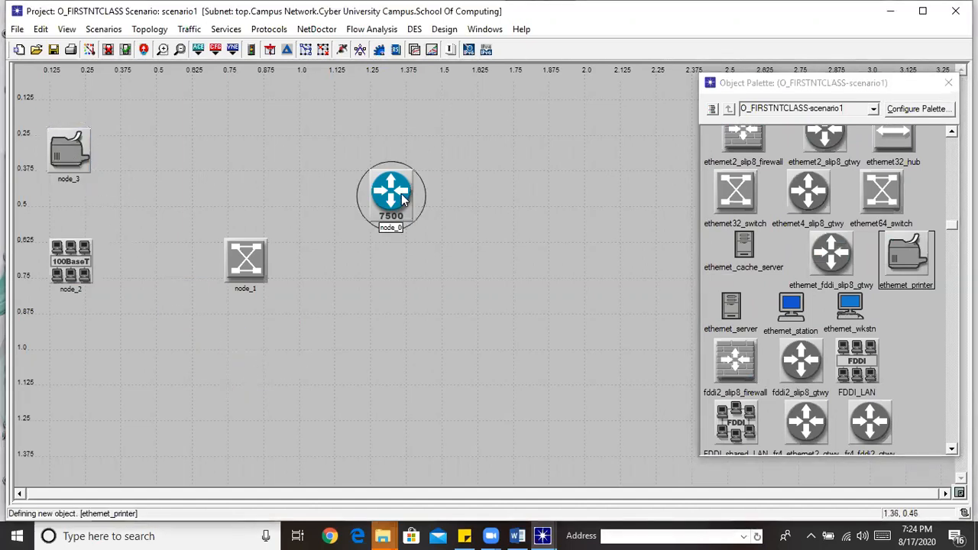
# Line the router up level with the switch and shift the switch slightly right
pyautogui.moveTo(505, 264); pyautogui.dragTo(503, 261)
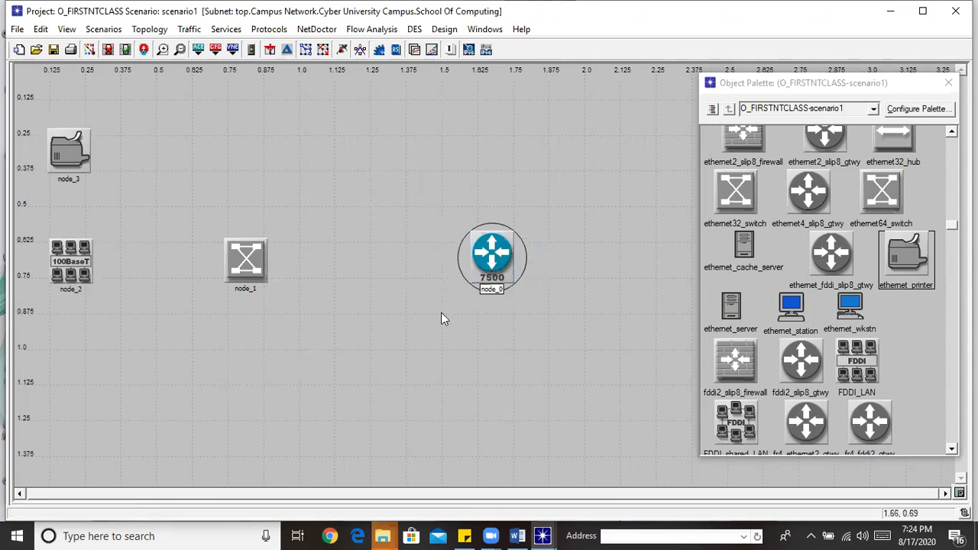
pyautogui.moveTo(259, 262); pyautogui.dragTo(287, 262)
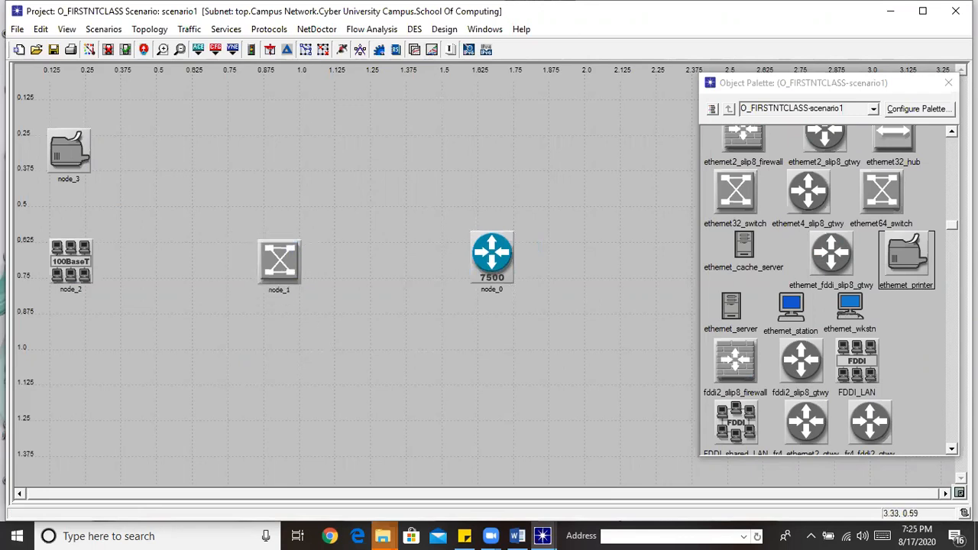
pyautogui.click(953, 235)
pyautogui.moveTo(952, 237); pyautogui.dragTo(953, 392)
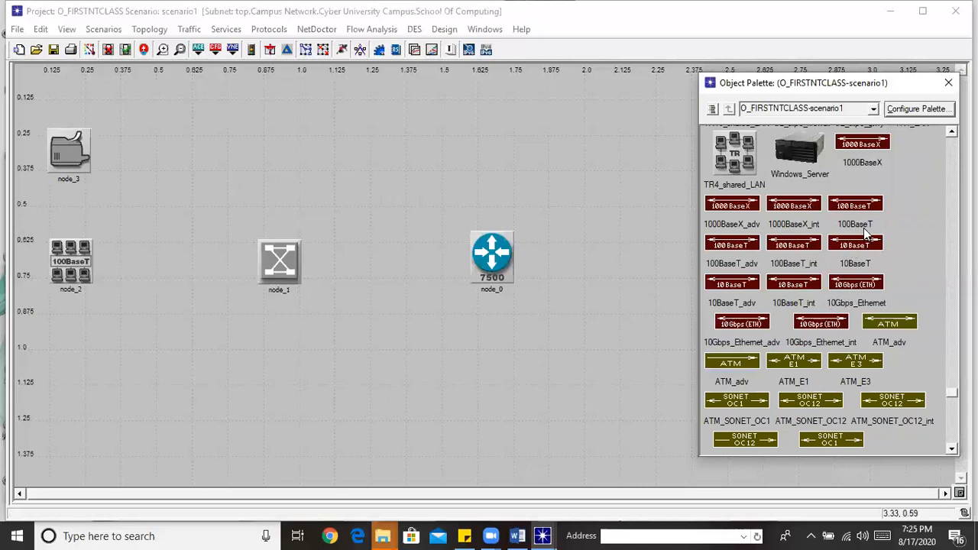
# Draw 100BaseT links switch→router, LAN→switch and printer→LAN, then nudge the printer up slightly
pyautogui.click(856, 204)
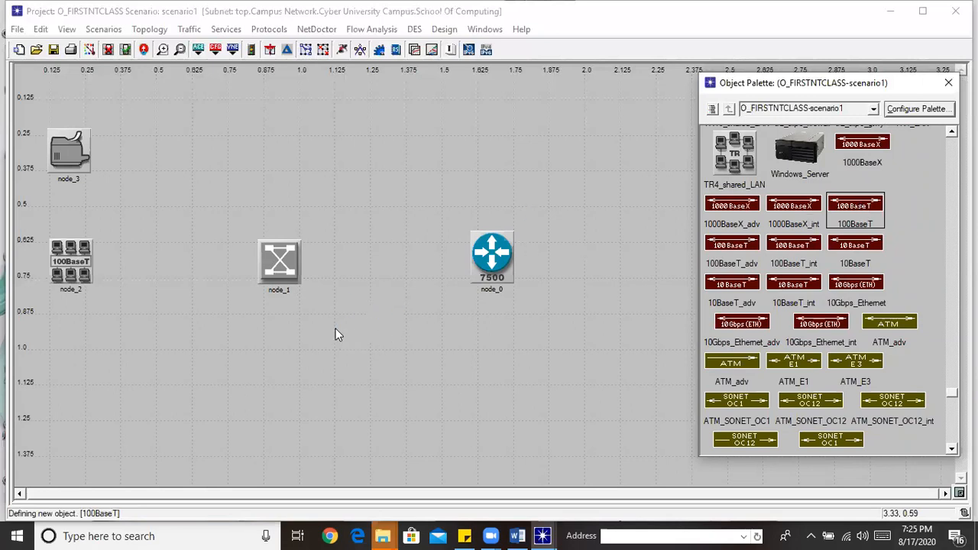
pyautogui.click(297, 260)
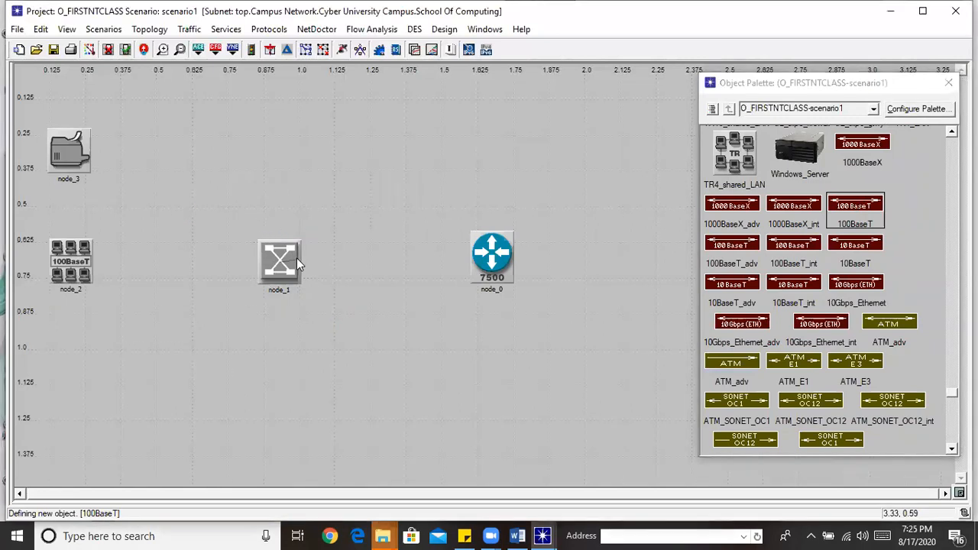
pyautogui.click(476, 260)
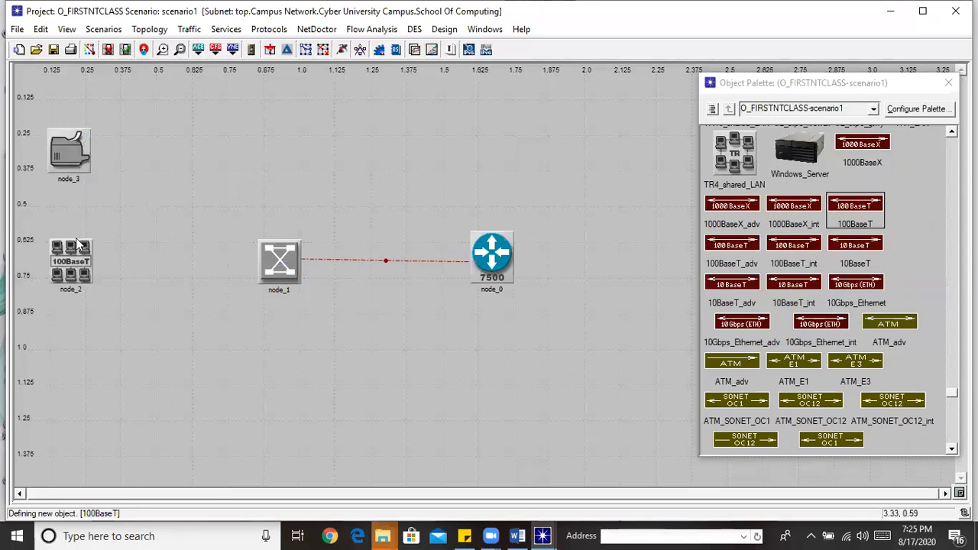
pyautogui.click(86, 264)
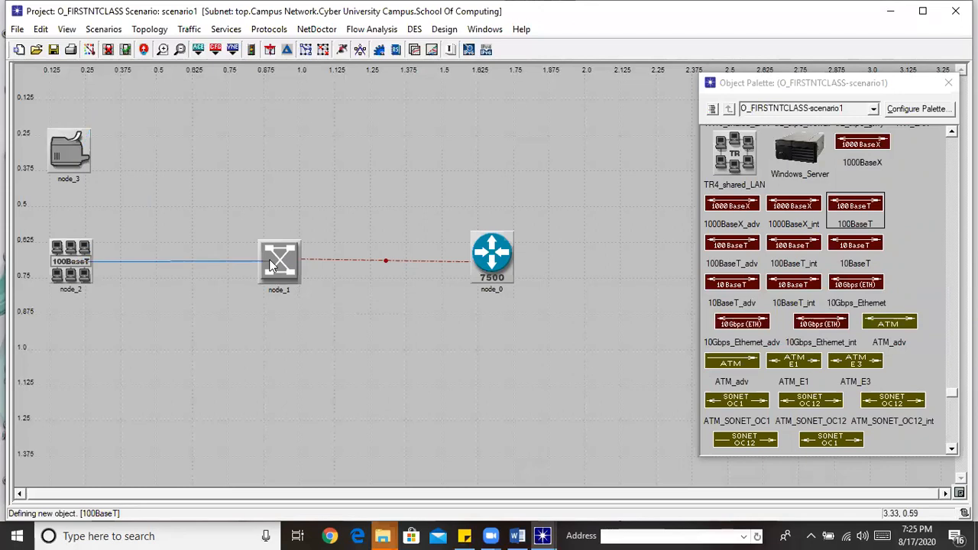
pyautogui.click(275, 262)
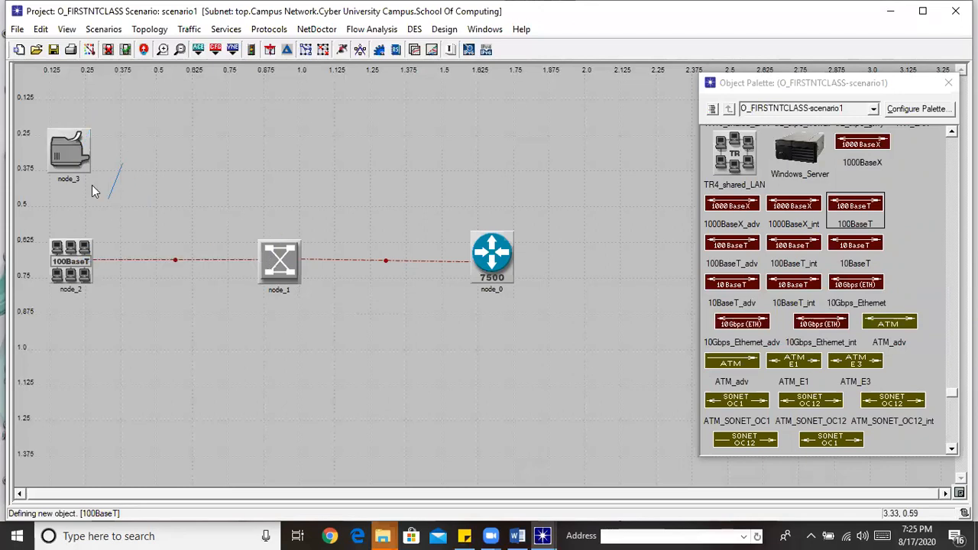
pyautogui.click(68, 162)
pyautogui.click(70, 245)
pyautogui.moveTo(65, 153); pyautogui.dragTo(69, 144)
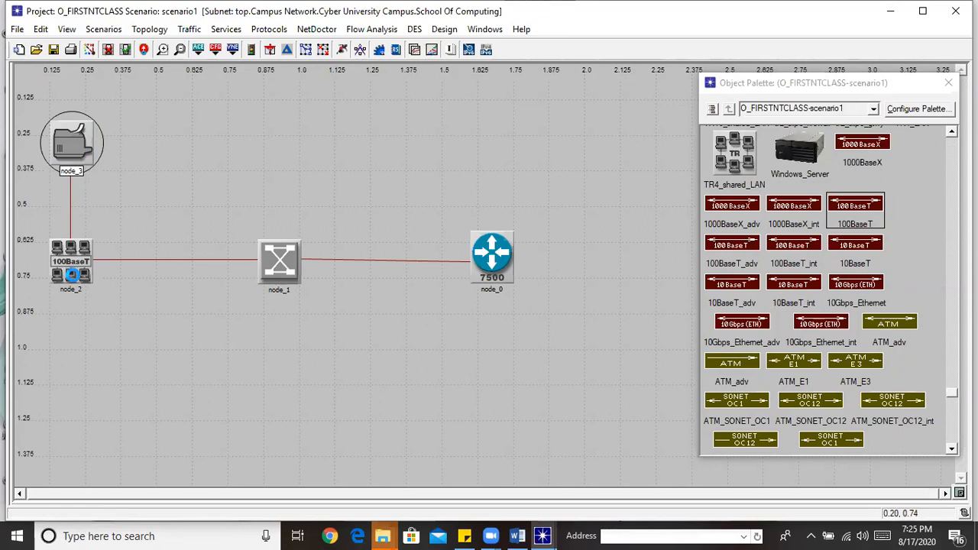
# Rename the LAN 'Users', the printer 'Printer' and the switch 'SC Switch'
pyautogui.rightClick(71, 273)
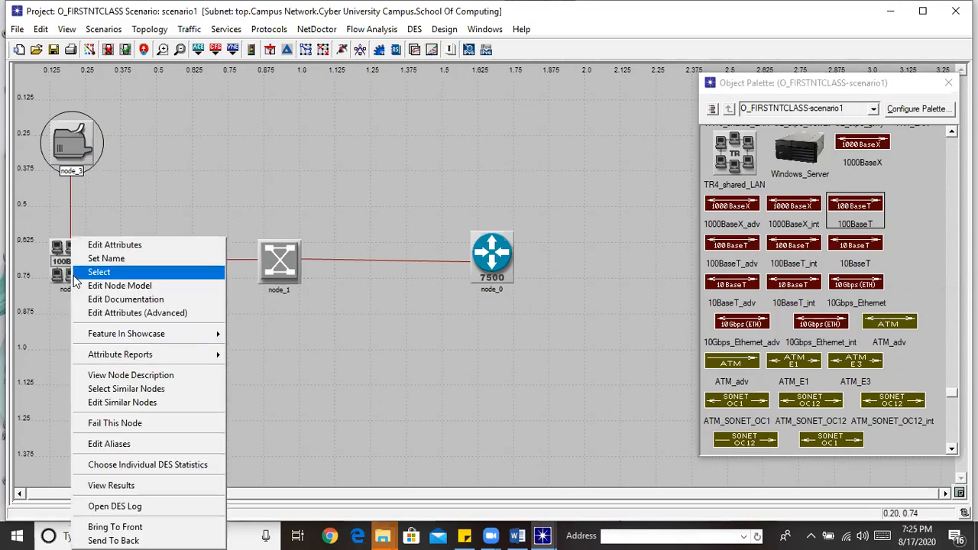
pyautogui.click(113, 259)
pyautogui.write('Users')
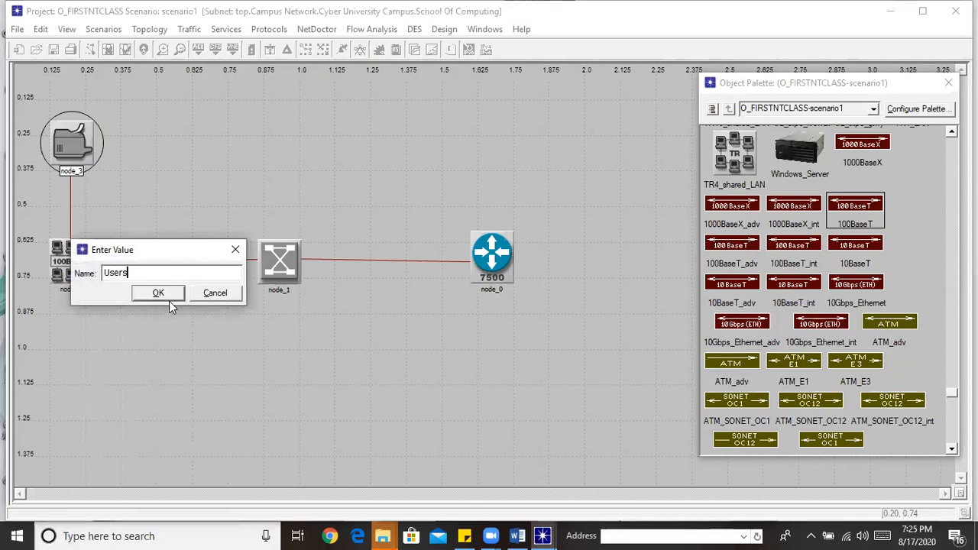
pyautogui.click(164, 295)
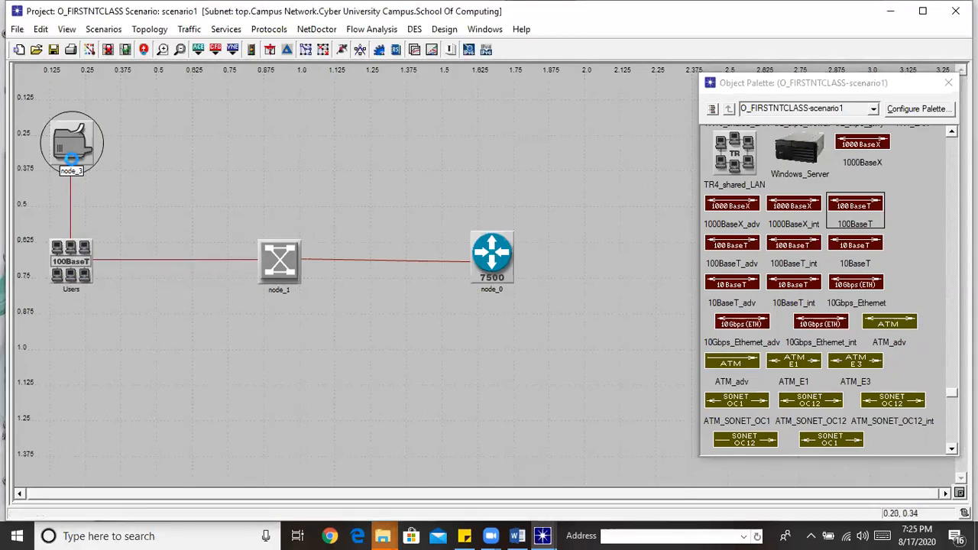
pyautogui.rightClick(71, 158)
pyautogui.click(115, 180)
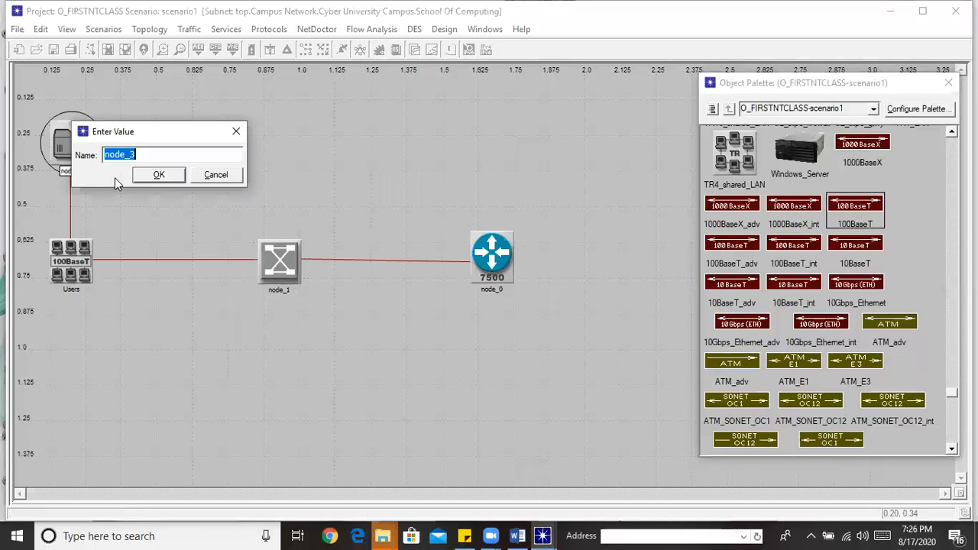
pyautogui.write('Printer')
pyautogui.click(153, 175)
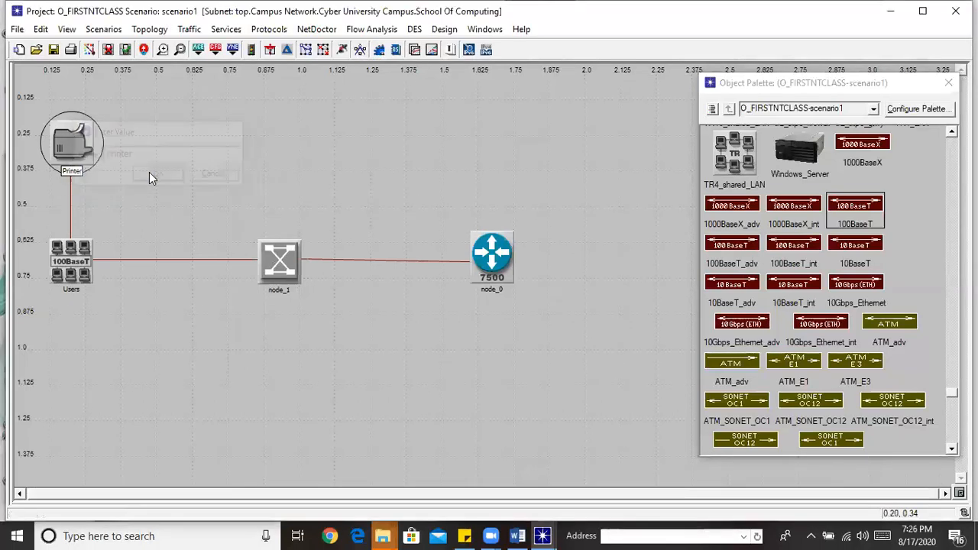
pyautogui.rightClick(279, 267)
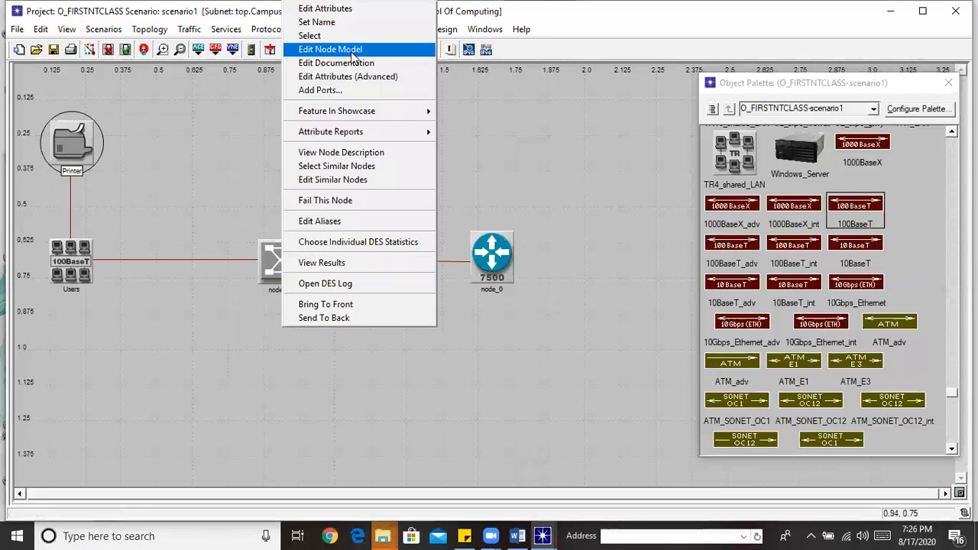
pyautogui.click(334, 22)
pyautogui.write('S')
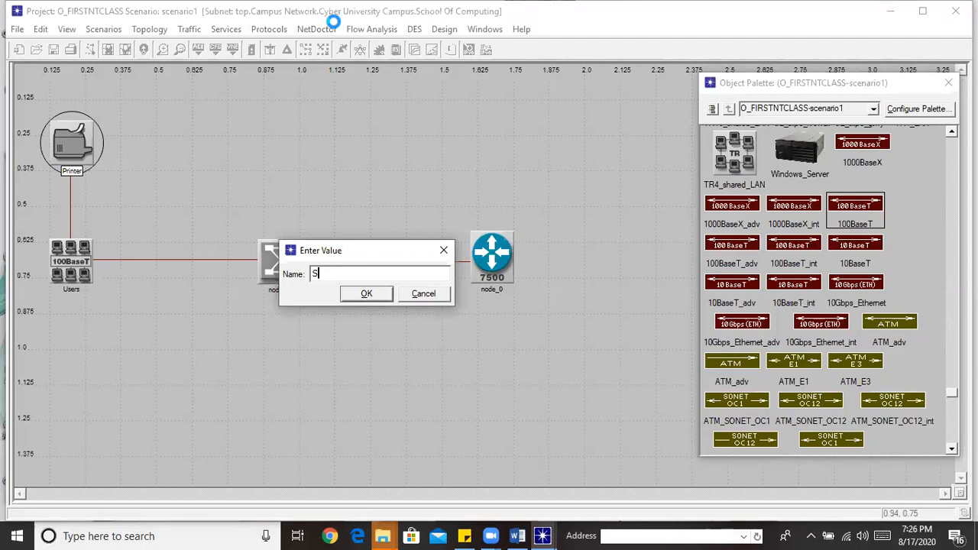
pyautogui.write('C Switch')
pyautogui.click(362, 294)
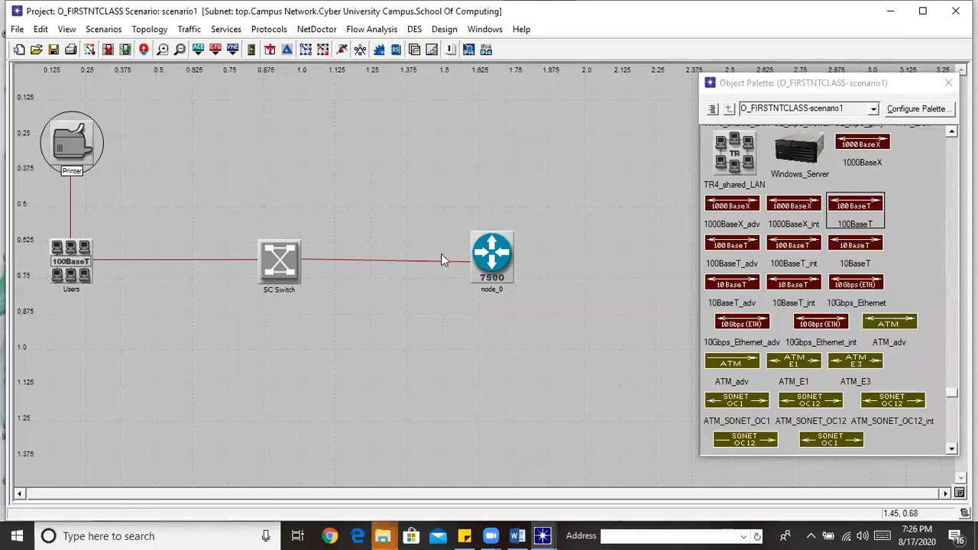
# Move the router higher up the canvas
pyautogui.click(486, 245)
pyautogui.moveTo(490, 251); pyautogui.dragTo(491, 184)
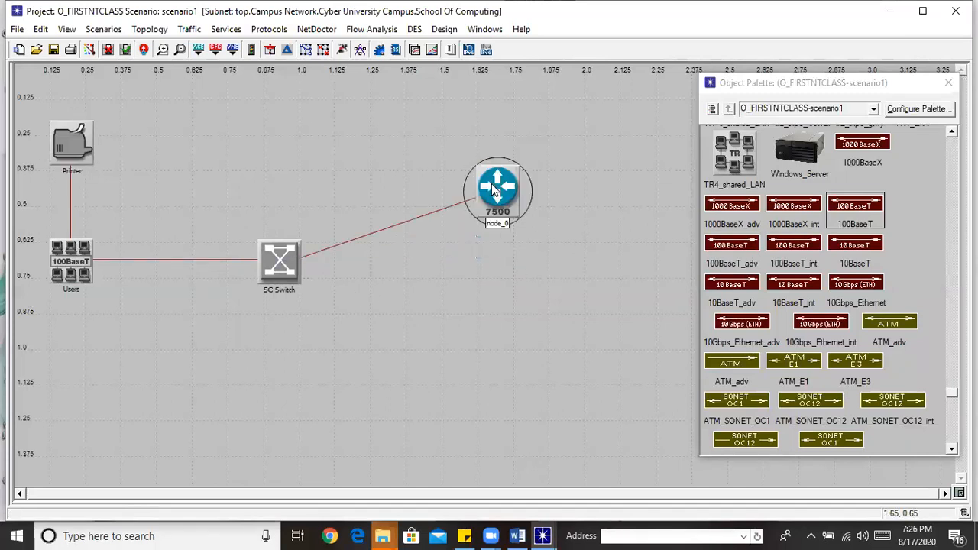
pyautogui.click(489, 298)
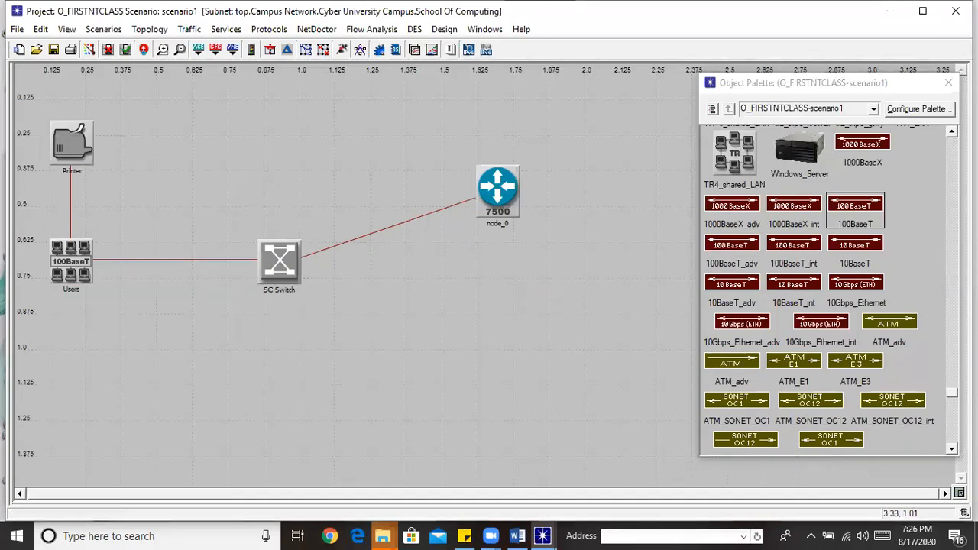
pyautogui.moveTo(952, 393); pyautogui.dragTo(951, 130)
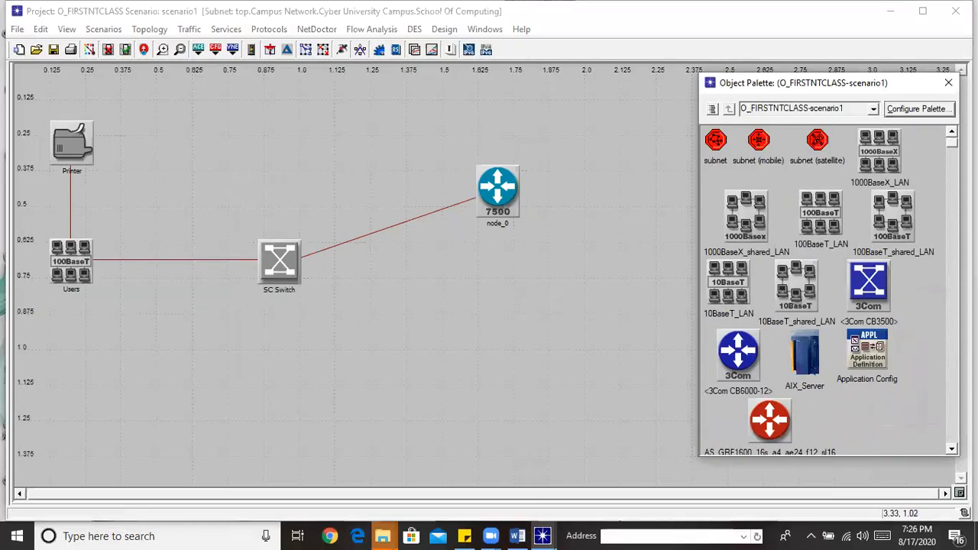
# Place a new 100BaseT LAN near the bottom and rename the Users LAN 'Computer Engineering'
pyautogui.click(816, 243)
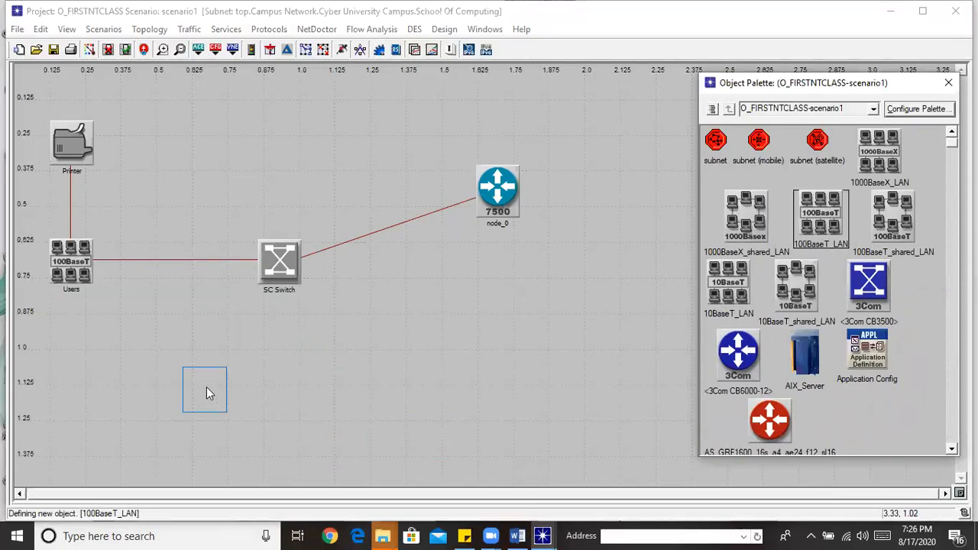
pyautogui.click(282, 410)
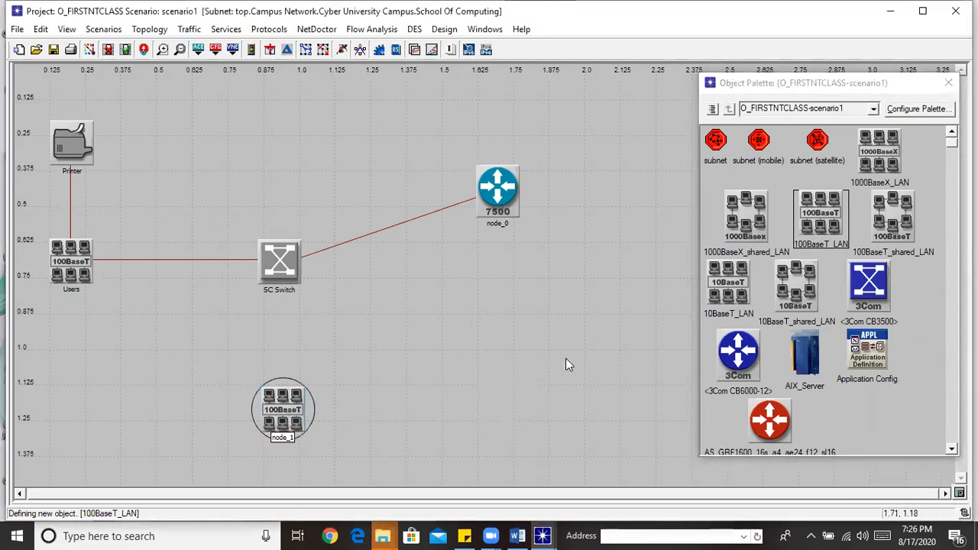
pyautogui.rightClick(75, 272)
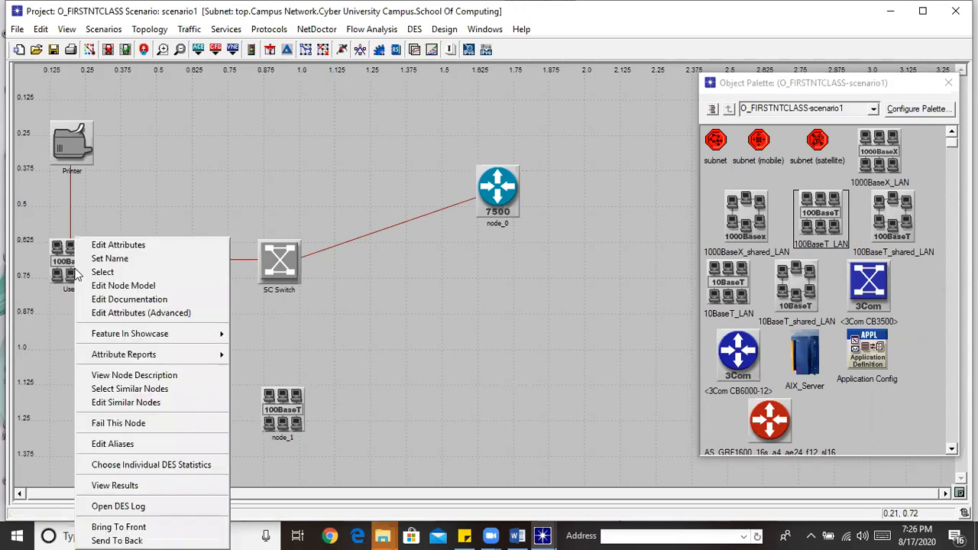
pyautogui.click(121, 259)
pyautogui.write('Comput')
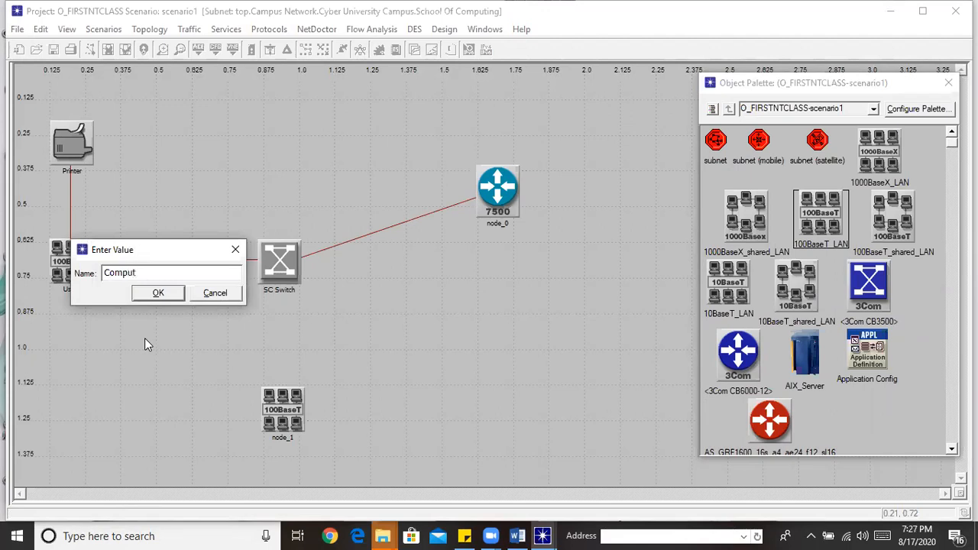
pyautogui.write('er Engineering')
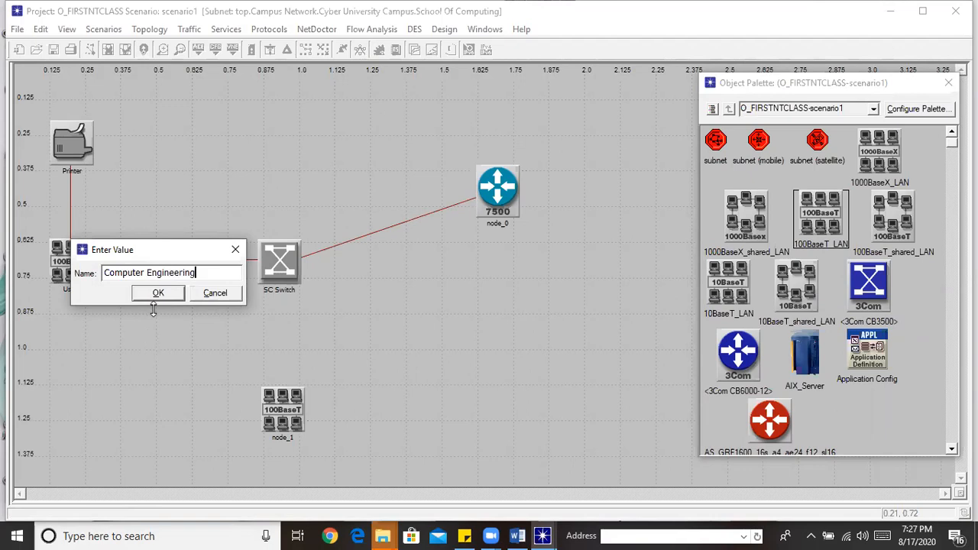
pyautogui.click(156, 296)
# Name the newly placed LAN 'Computer systems and Networking'
pyautogui.rightClick(283, 430)
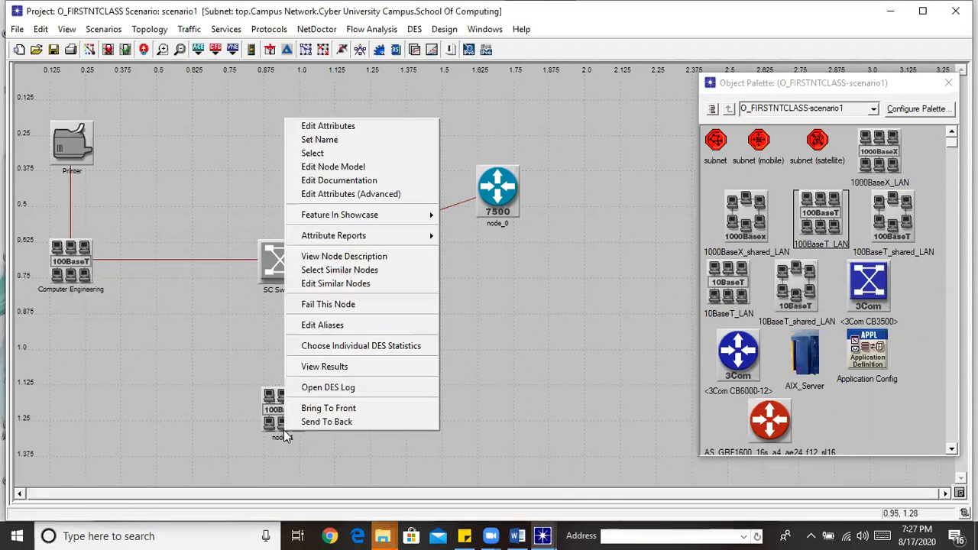
pyautogui.click(358, 142)
pyautogui.write('Com')
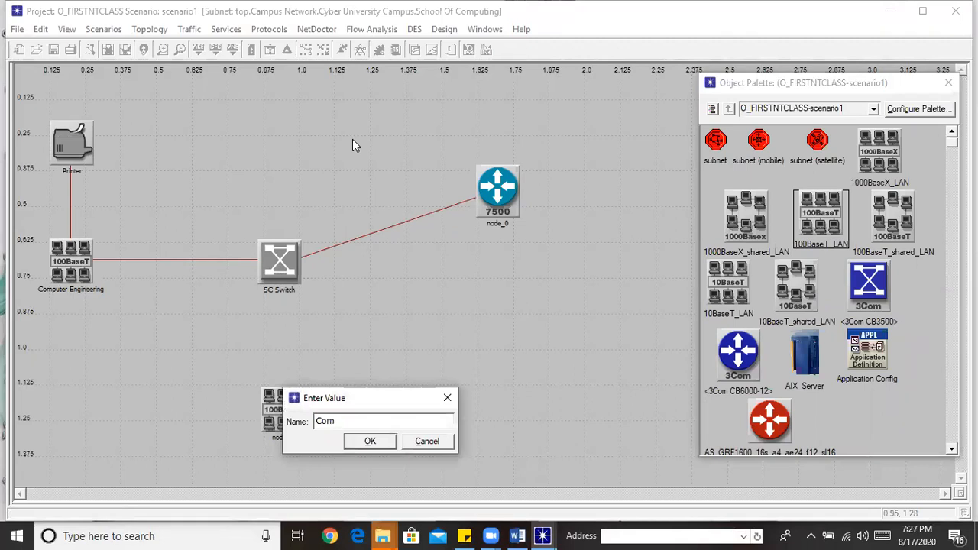
pyautogui.write('puter systems and Networkin')
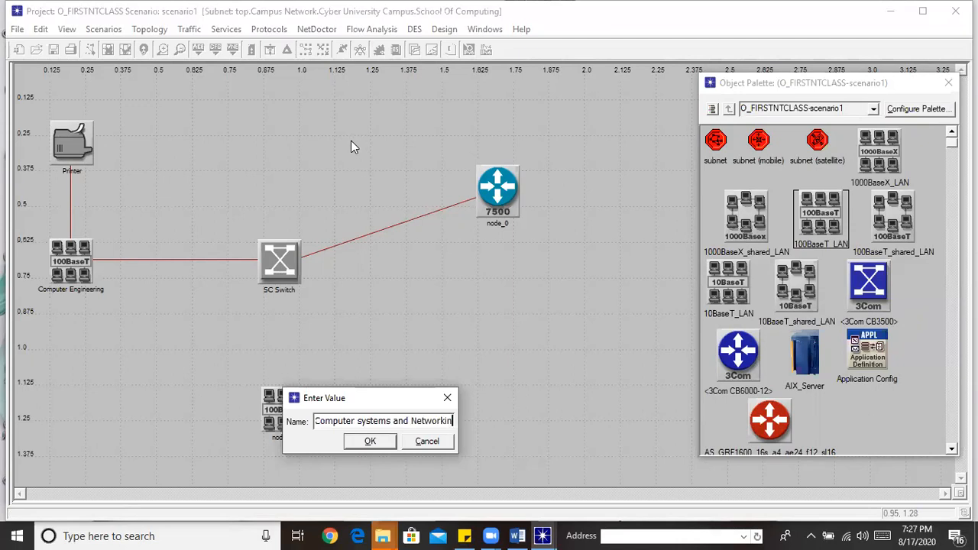
pyautogui.write('g')
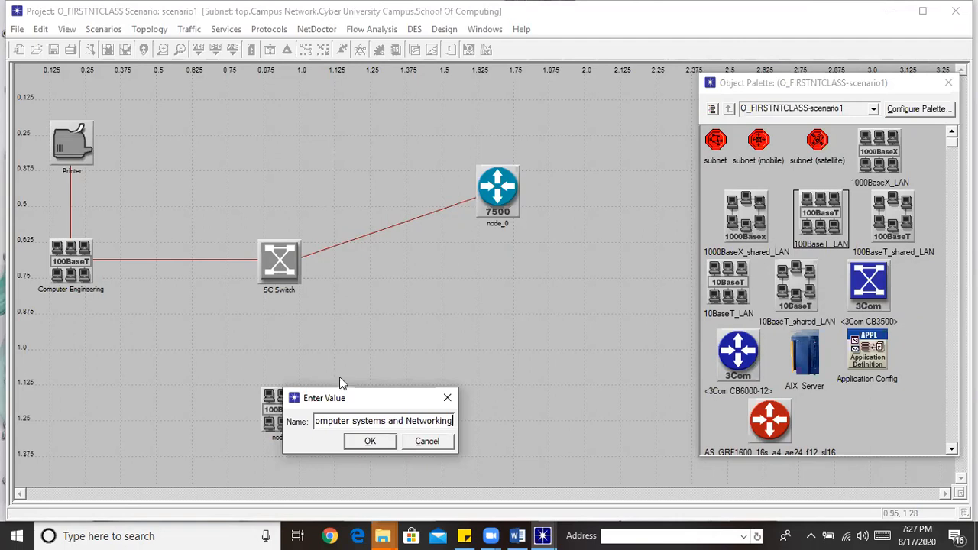
pyautogui.click(370, 441)
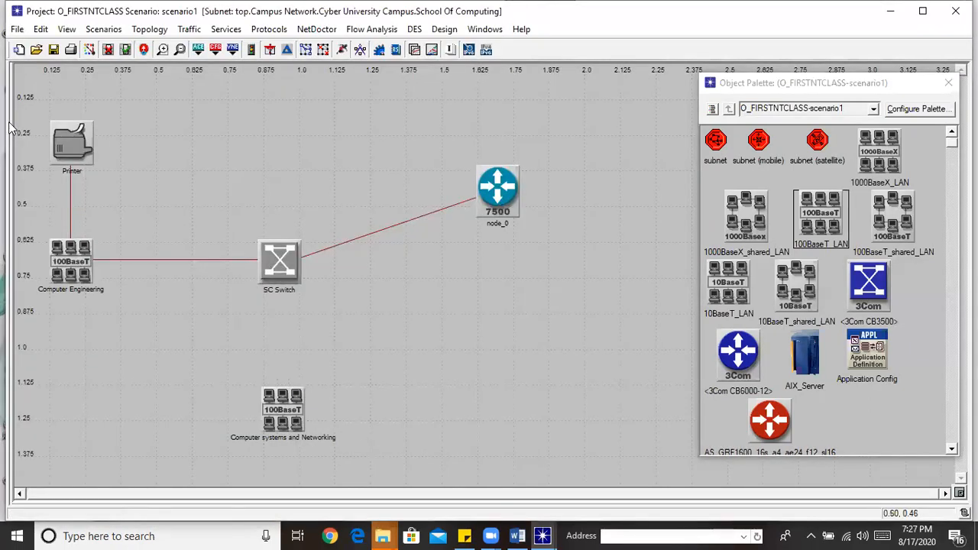
# Delete the Printer–Computer Engineering link and connect SC Switch to Computer systems and Networking with 100BaseT
pyautogui.press('Delete')
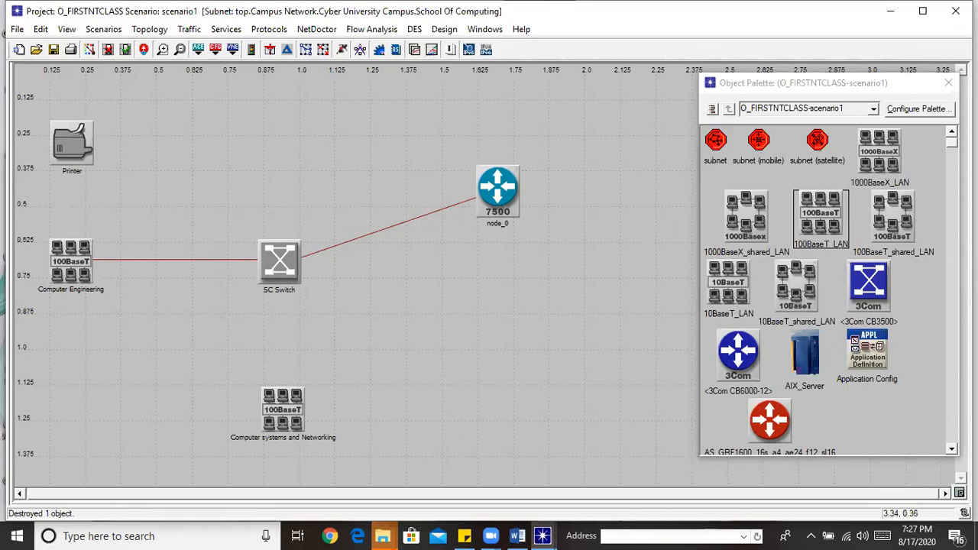
pyautogui.scroll(-20, 825, 291)
pyautogui.scroll(-3, 829, 290)
pyautogui.scroll(10, 829, 291)
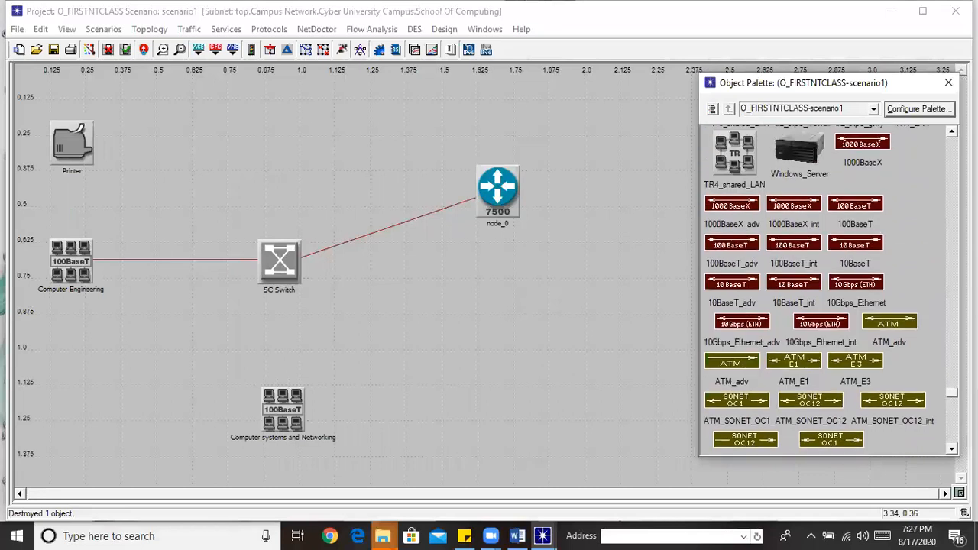
pyautogui.scroll(1, 874, 295)
pyautogui.click(860, 278)
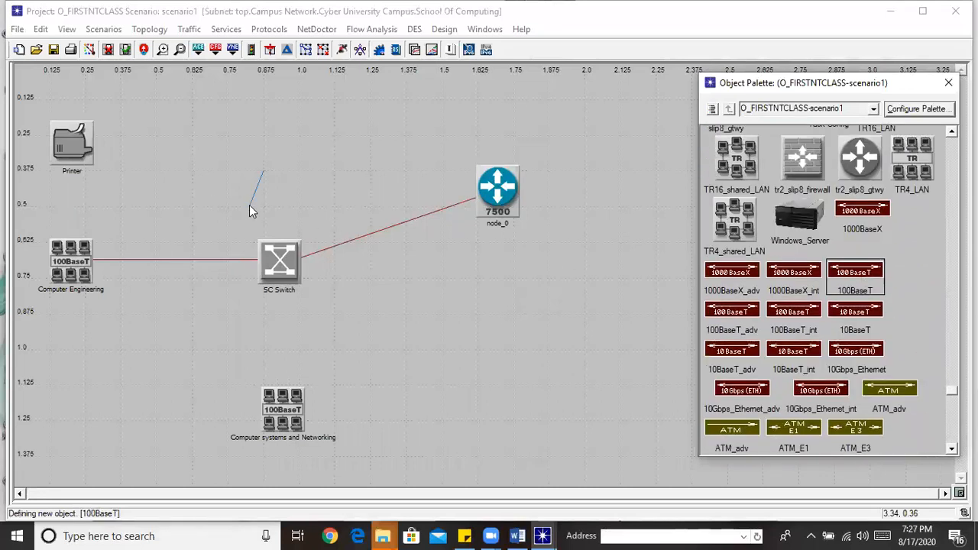
pyautogui.click(77, 145)
pyautogui.click(274, 252)
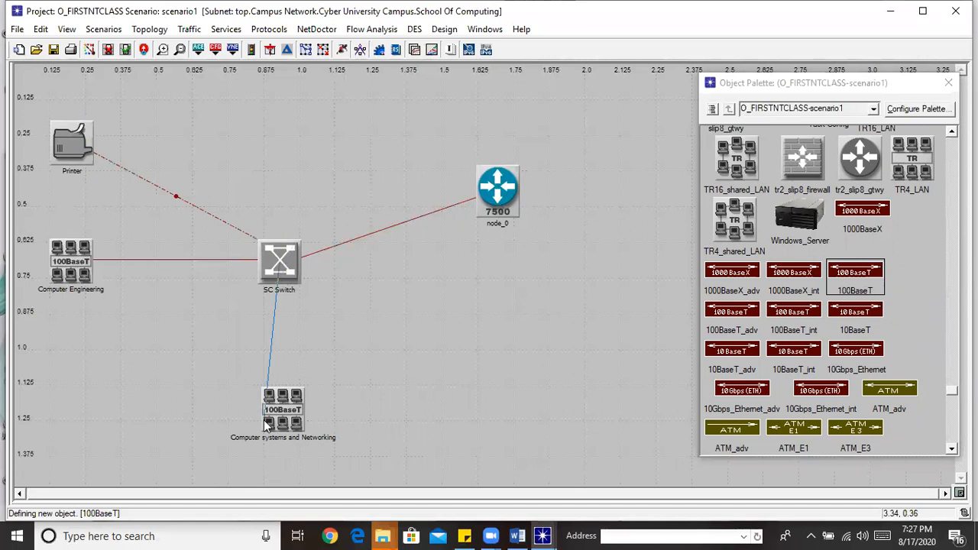
pyautogui.click(279, 397)
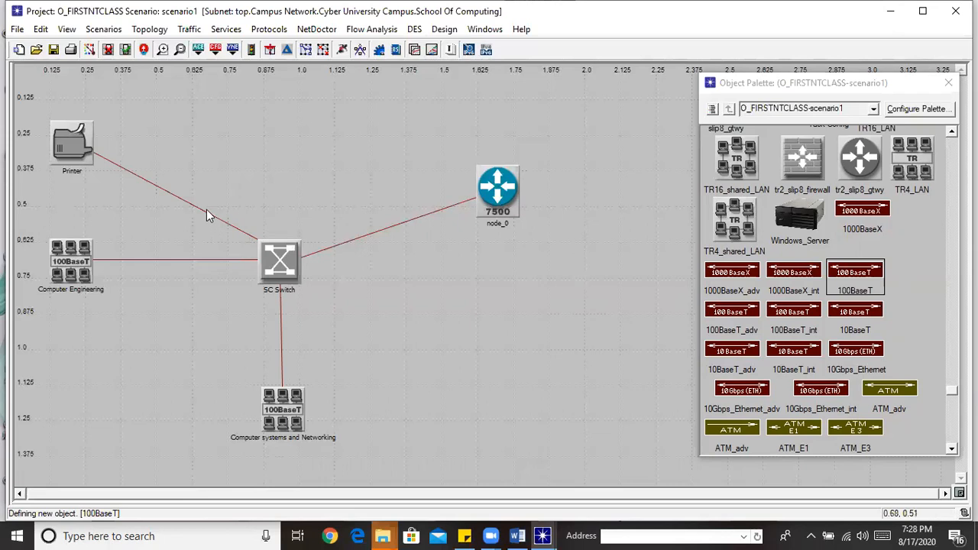
# Delete the Printer–SC Switch link so the Printer has no connections
pyautogui.moveTo(207, 209)
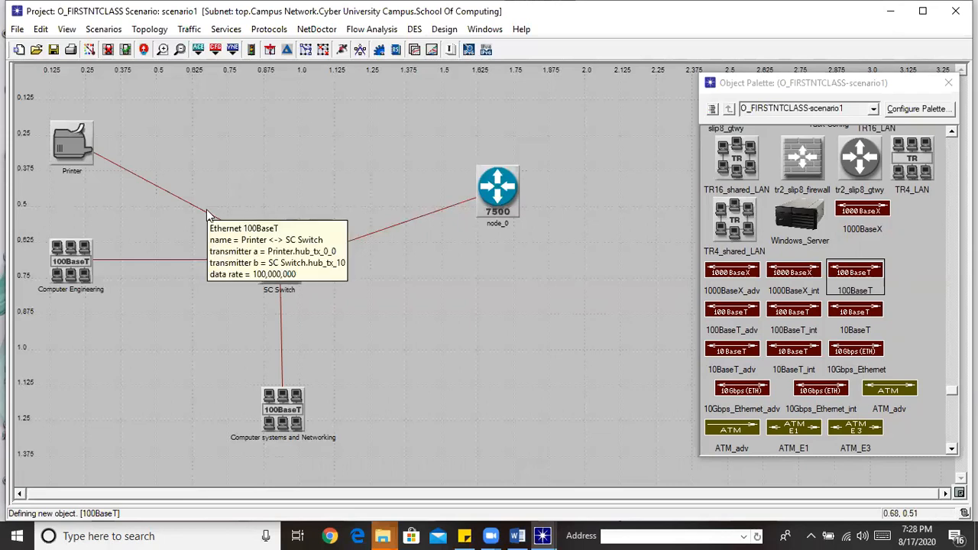
pyautogui.click(206, 209)
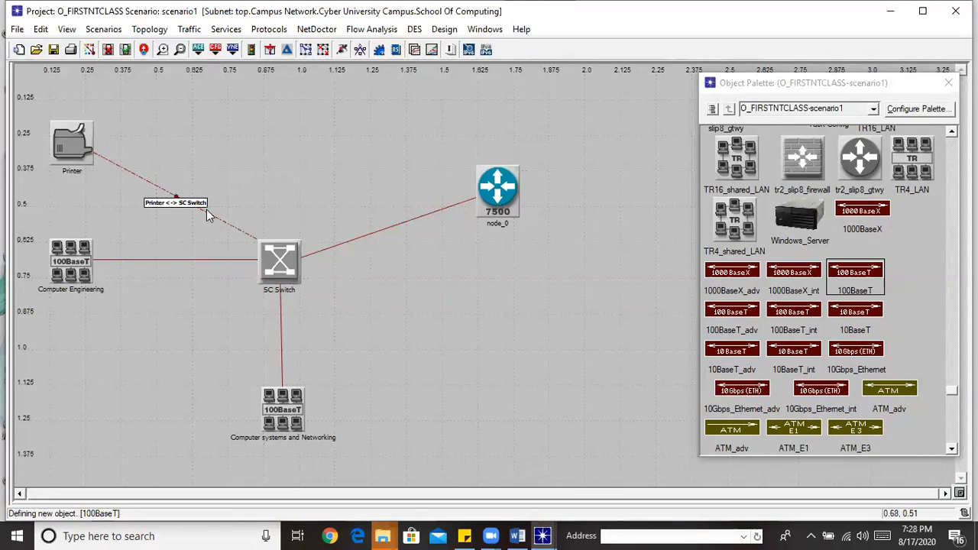
pyautogui.press('Delete')
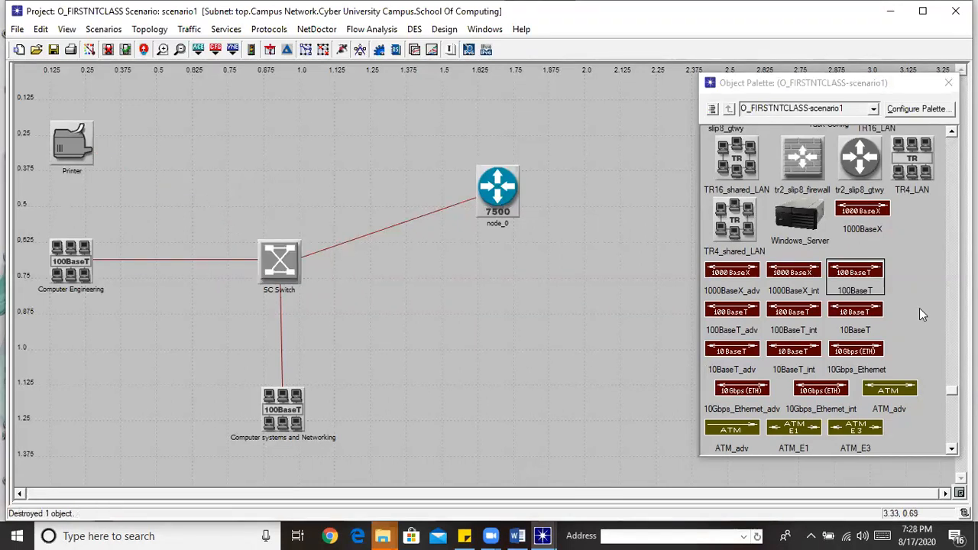
# Link the Printer to Computer Engineering with 100BaseT and place a new ethernet_printer below
pyautogui.click(865, 276)
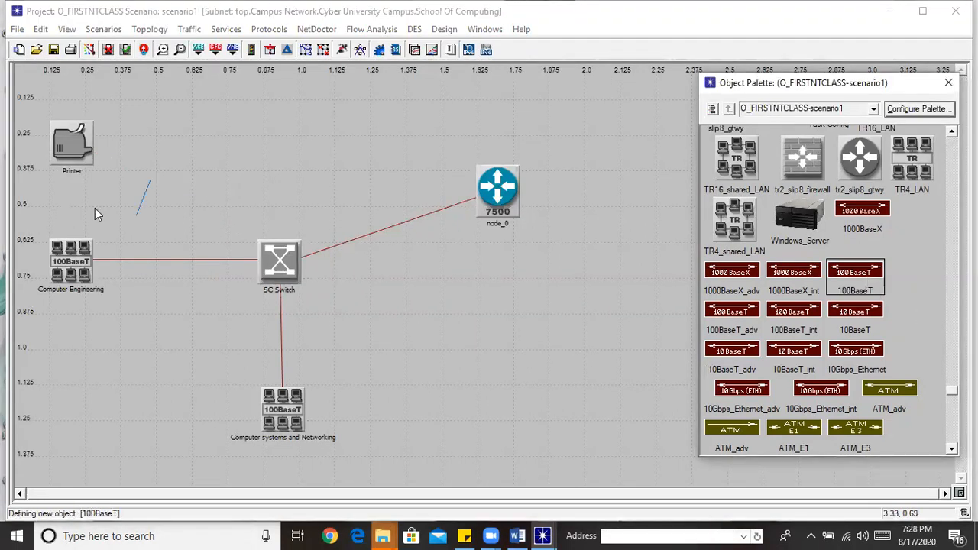
pyautogui.click(69, 159)
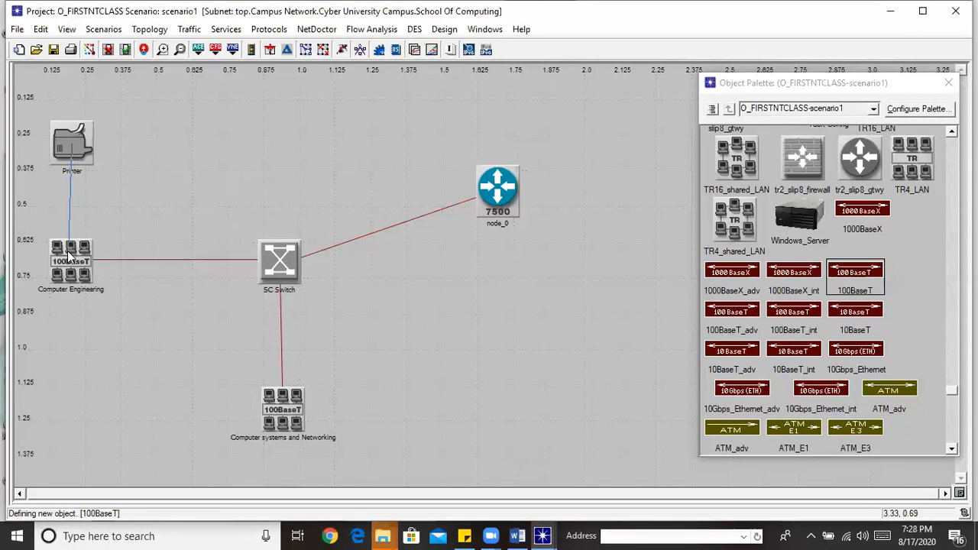
pyautogui.click(71, 254)
pyautogui.scroll(15, 826, 291)
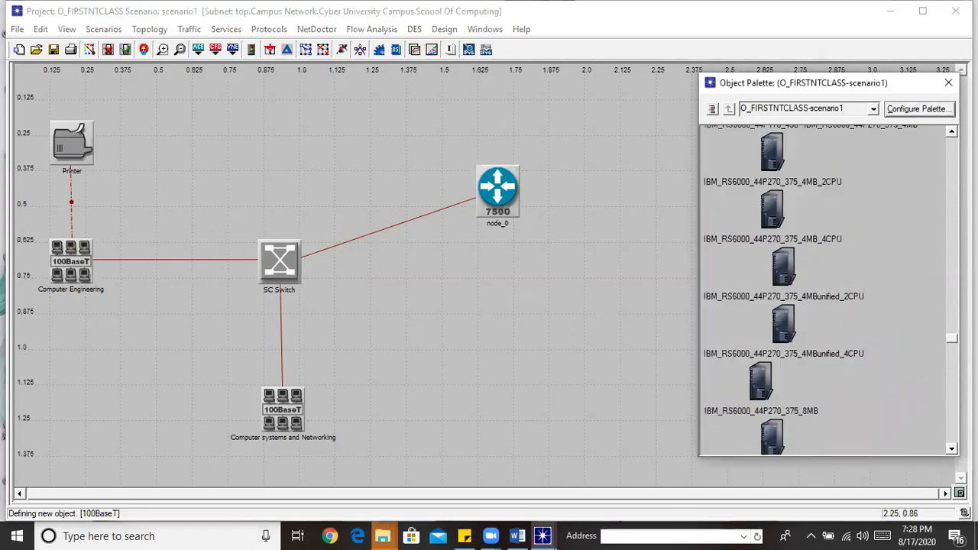
pyautogui.scroll(15, 829, 290)
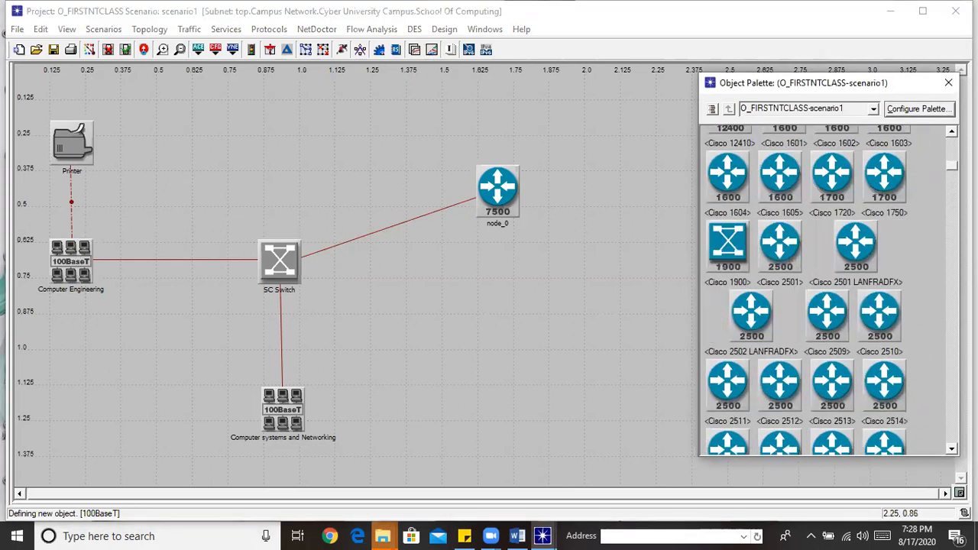
pyautogui.scroll(-12, 829, 291)
pyautogui.scroll(-10, 907, 293)
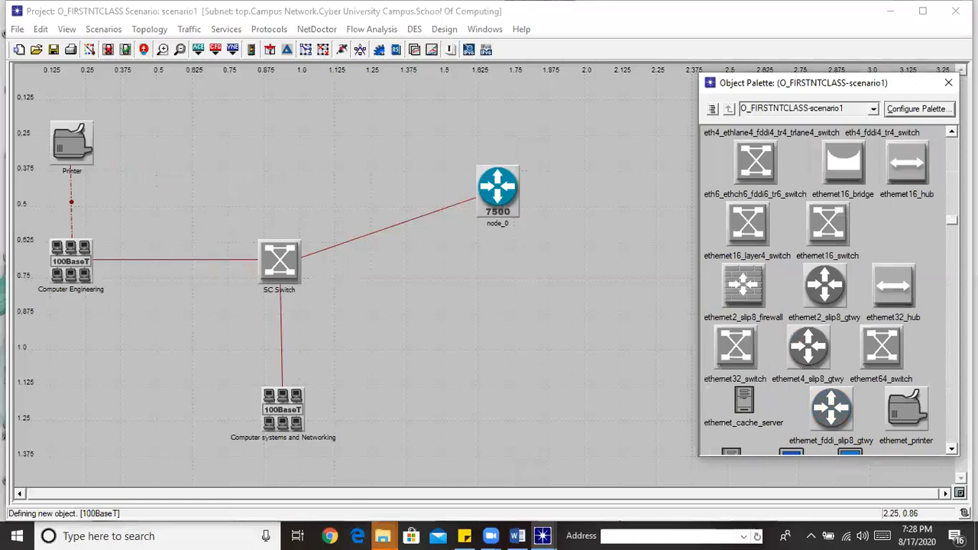
pyautogui.click(906, 294)
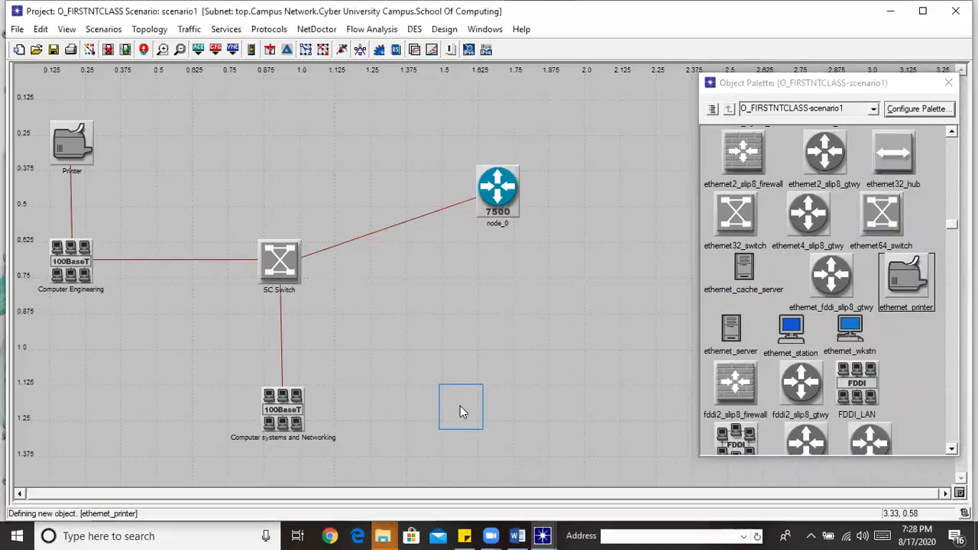
pyautogui.click(460, 406)
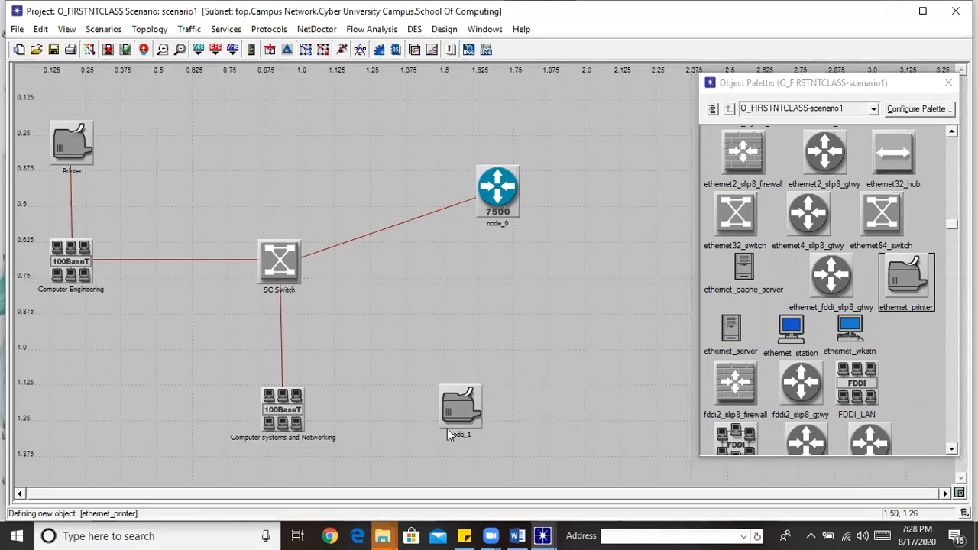
# Rename the original printer 'Printer1' and the new printer 'Printer 2'
pyautogui.rightClick(70, 151)
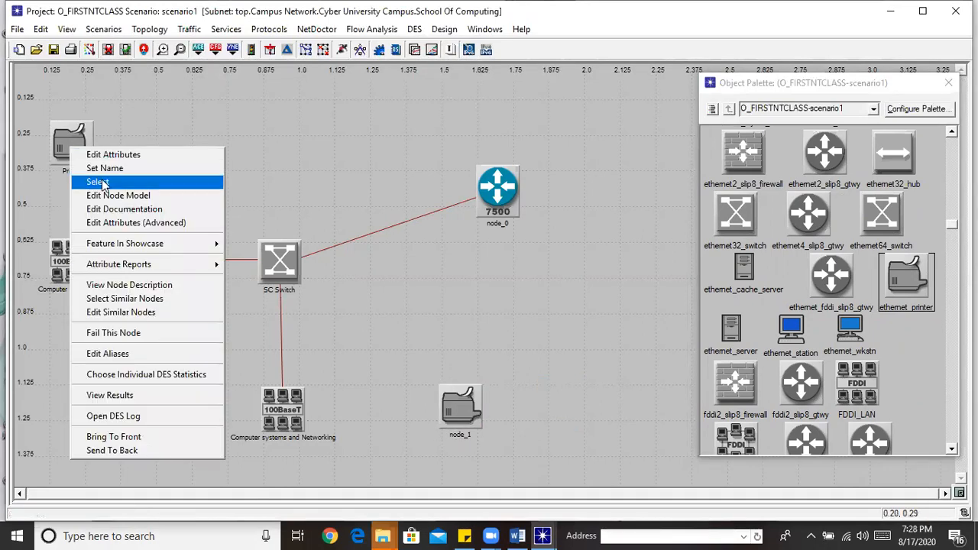
pyautogui.click(113, 169)
pyautogui.press('End')
pyautogui.write('1')
pyautogui.click(157, 175)
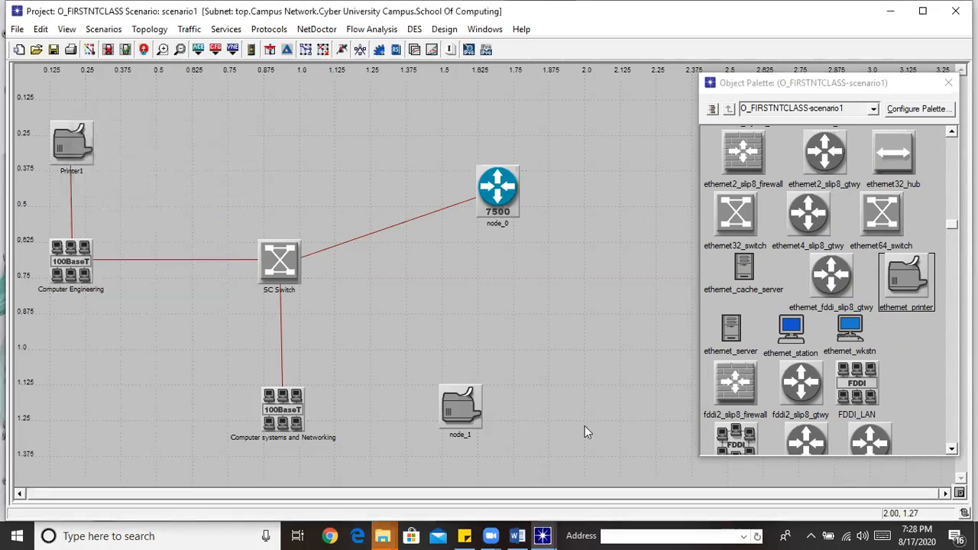
pyautogui.rightClick(455, 419)
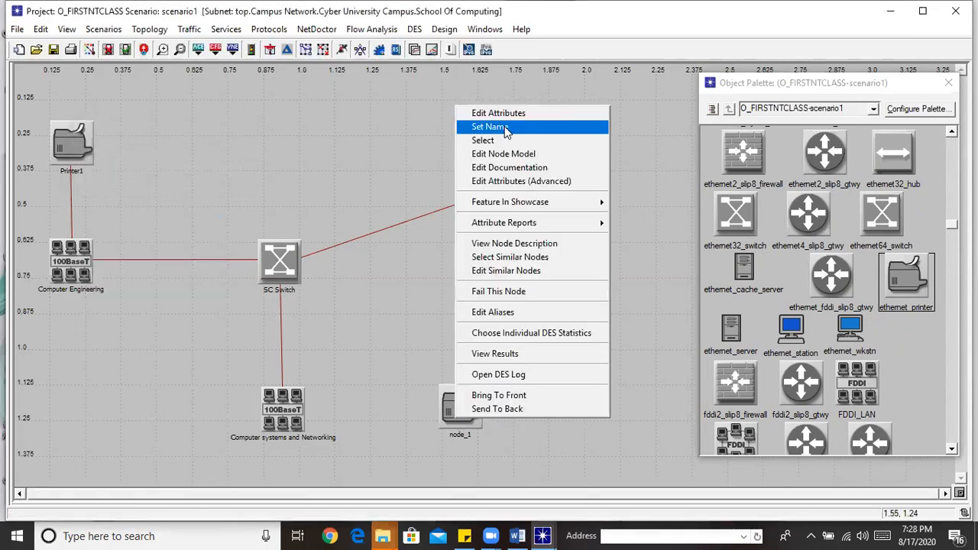
pyautogui.click(505, 126)
pyautogui.write('Printer 2')
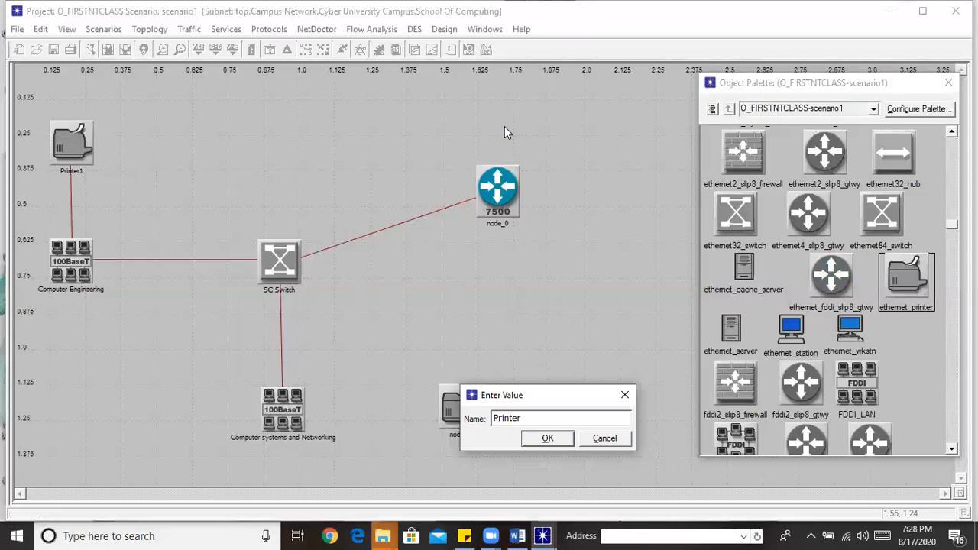
pyautogui.click(548, 440)
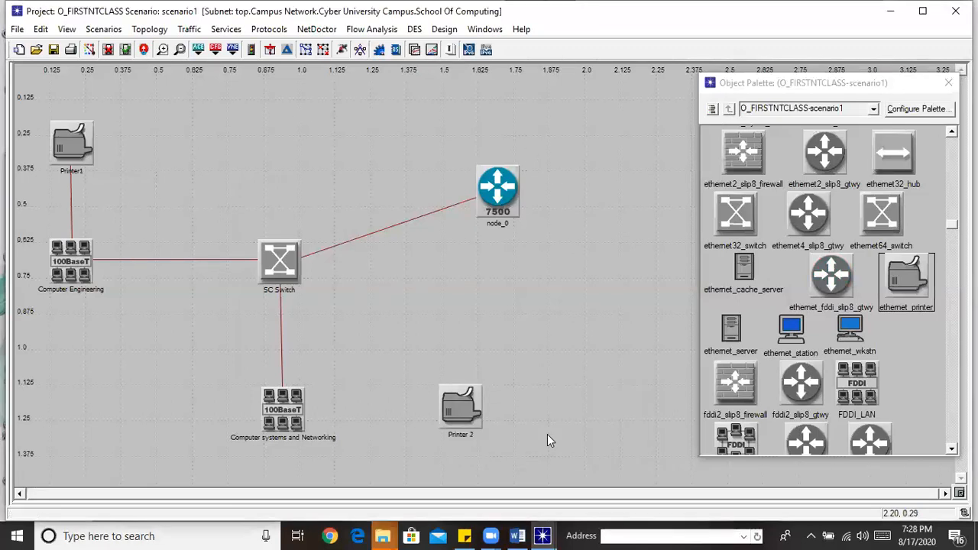
# Link Computer systems and Networking to Printer 2 with 100BaseT and shift Printer 2 slightly left
pyautogui.moveTo(952, 229); pyautogui.dragTo(944, 411)
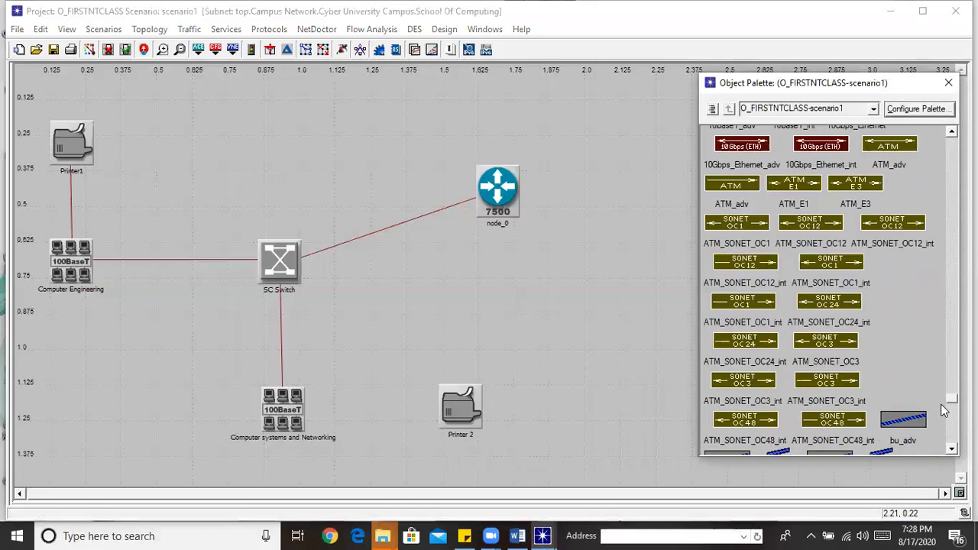
pyautogui.scroll(3, 823, 265)
pyautogui.click(854, 290)
pyautogui.click(292, 403)
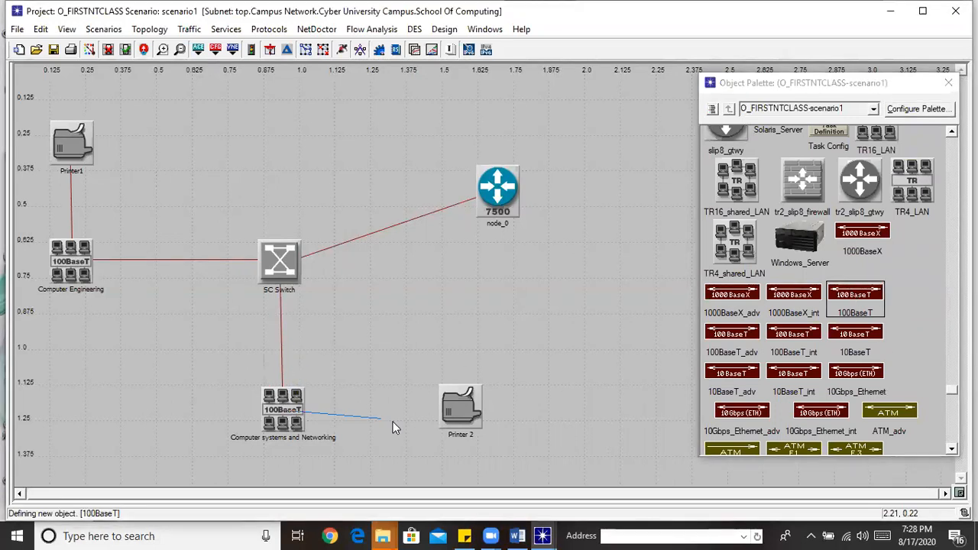
pyautogui.click(459, 405)
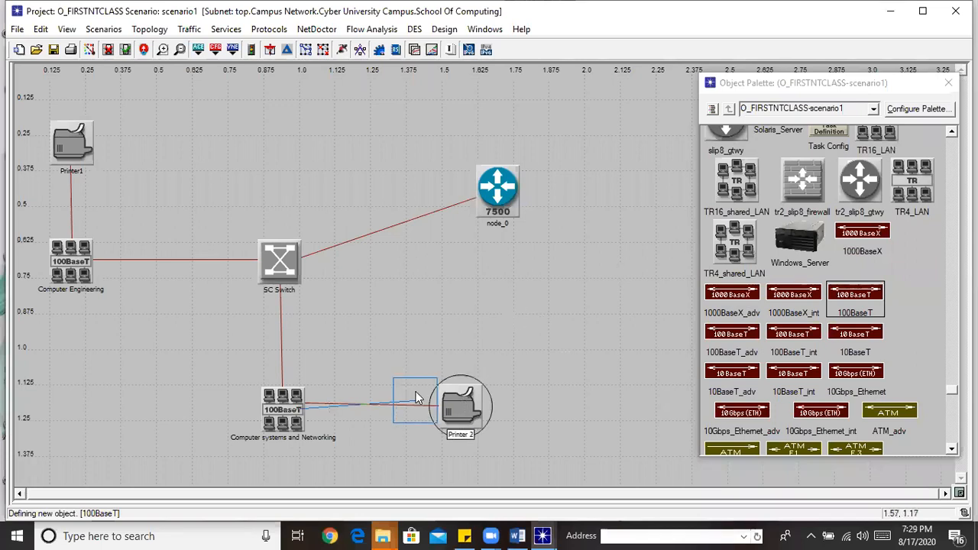
pyautogui.moveTo(416, 391); pyautogui.dragTo(416, 391)
pyautogui.click(536, 356)
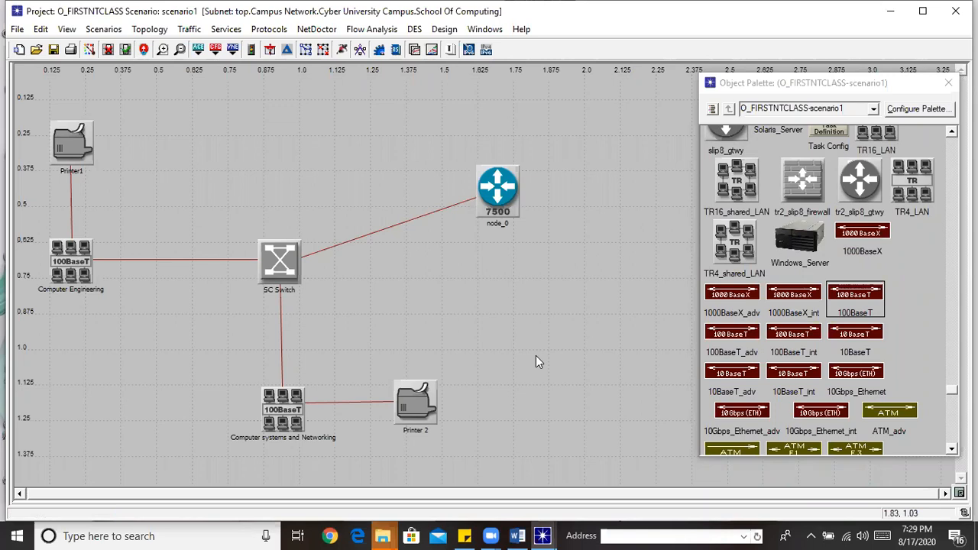
# Rename router node_0 to 'SCRouter' and move it a little higher on the canvas
pyautogui.click(904, 85)
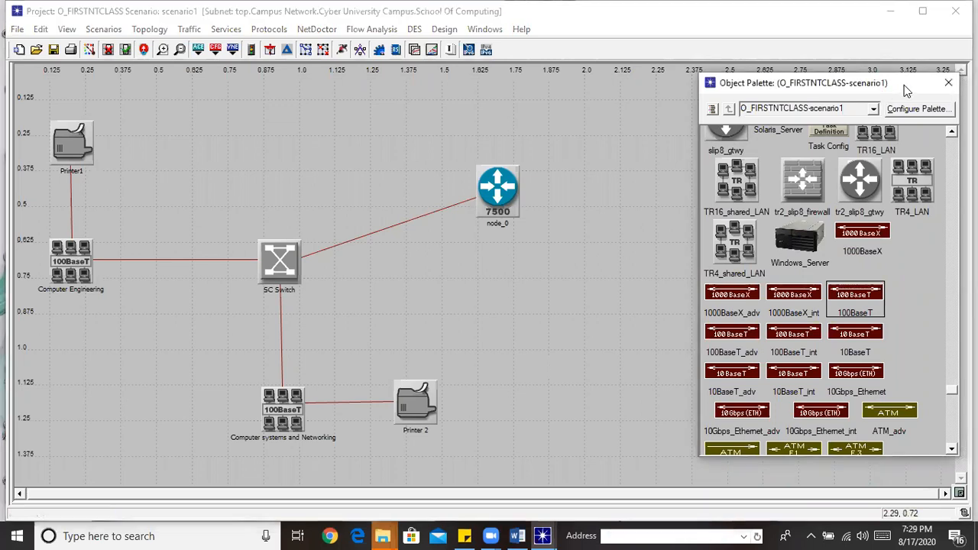
pyautogui.moveTo(923, 90); pyautogui.dragTo(977, 100)
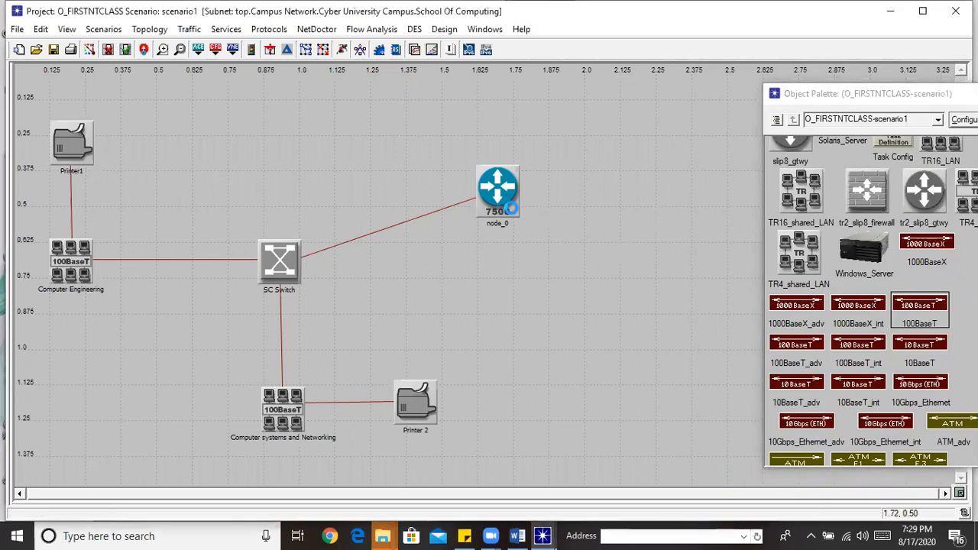
pyautogui.rightClick(511, 212)
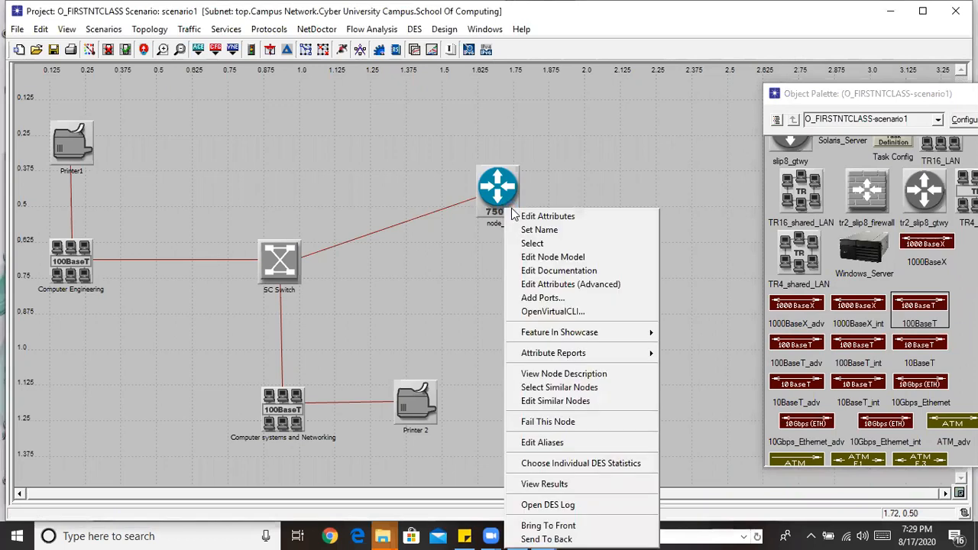
pyautogui.click(548, 227)
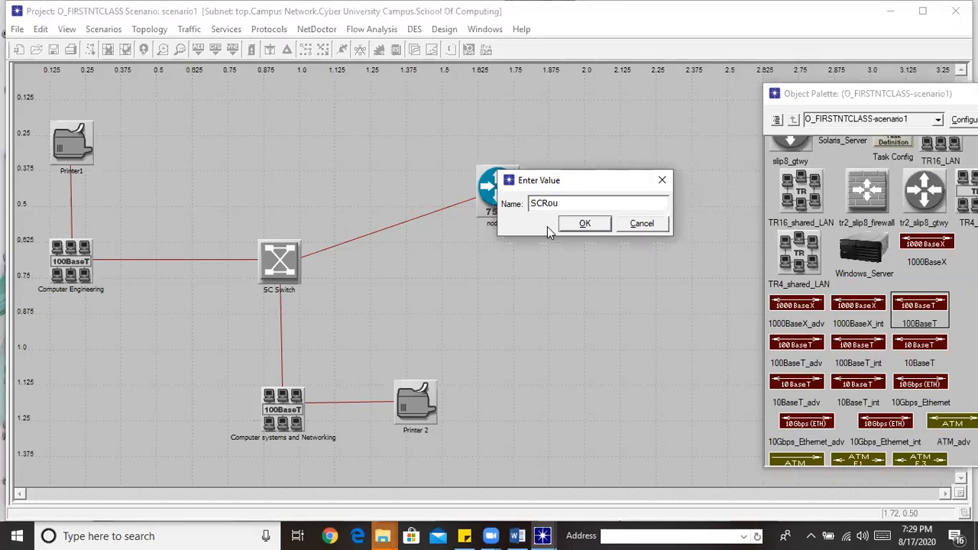
pyautogui.click(583, 223)
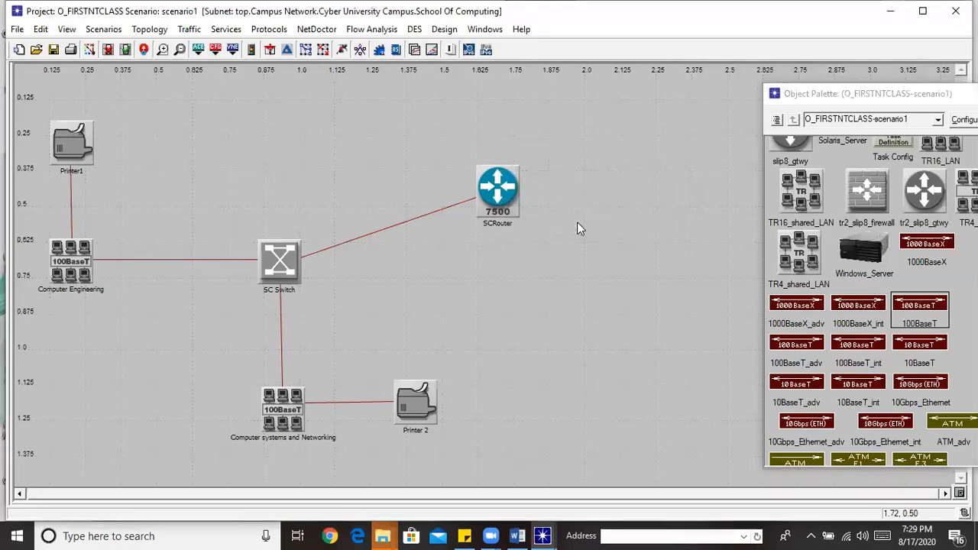
pyautogui.moveTo(498, 186); pyautogui.dragTo(498, 153)
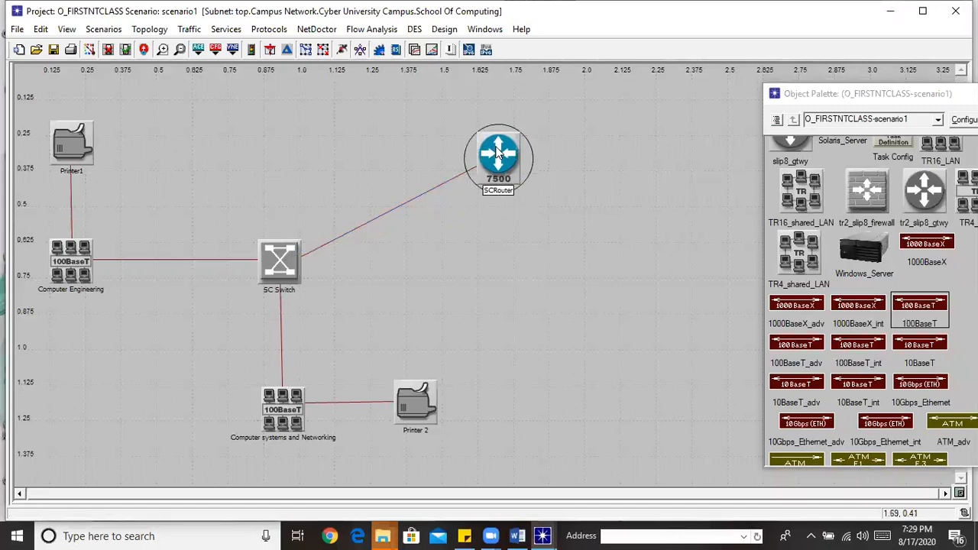
pyautogui.click(577, 260)
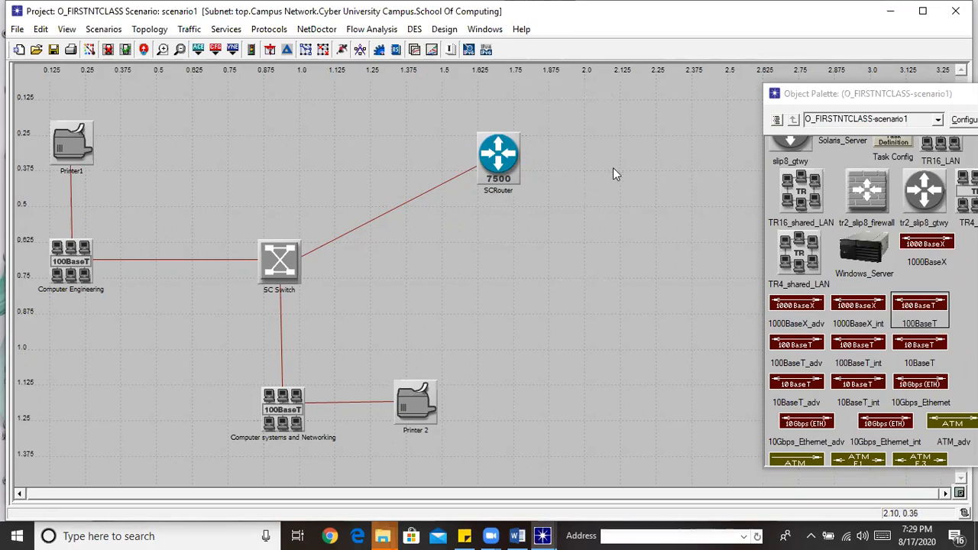
pyautogui.rightClick(501, 262)
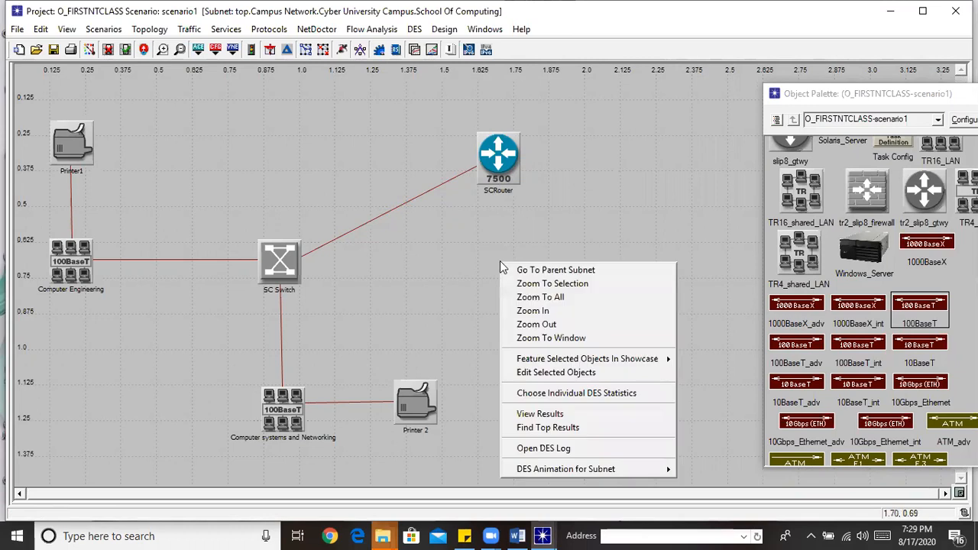
pyautogui.click(604, 158)
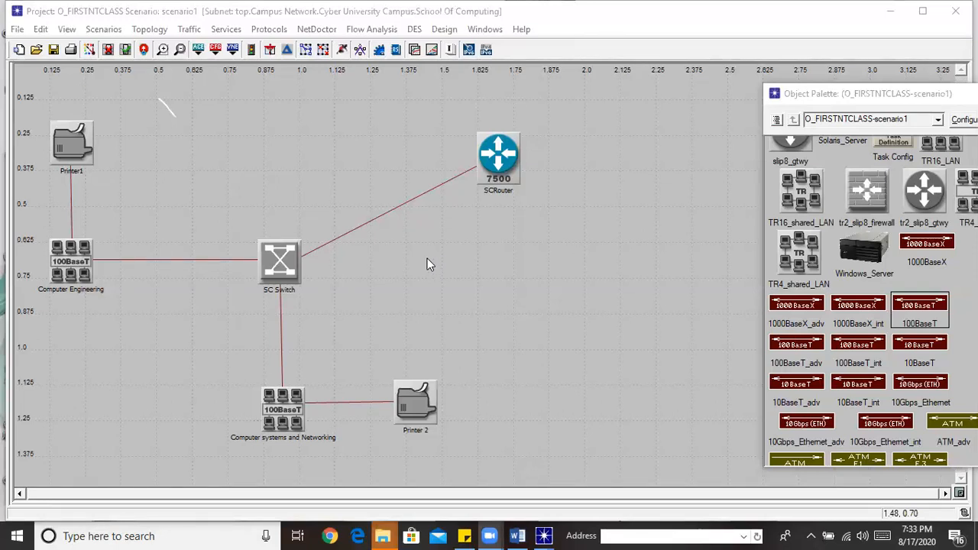
pyautogui.rightClick(563, 275)
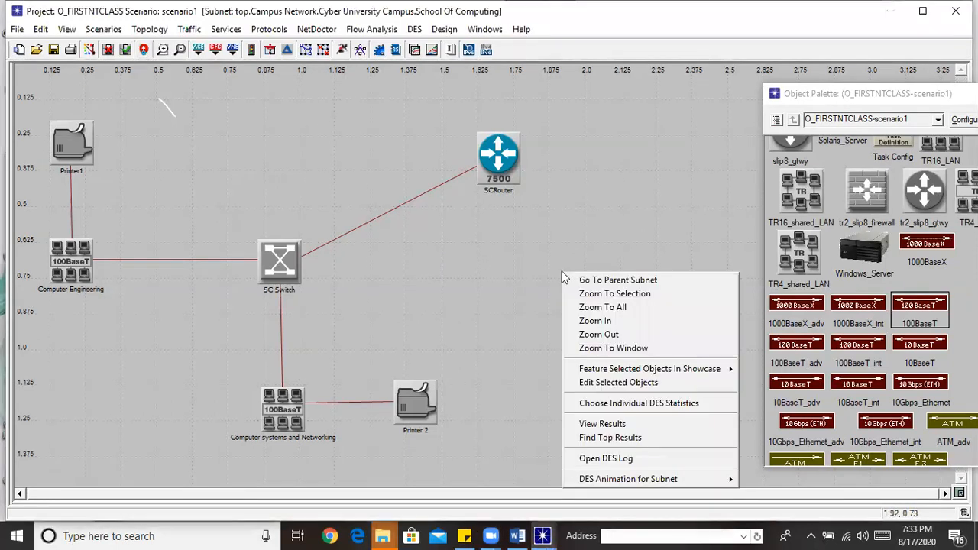
pyautogui.click(594, 280)
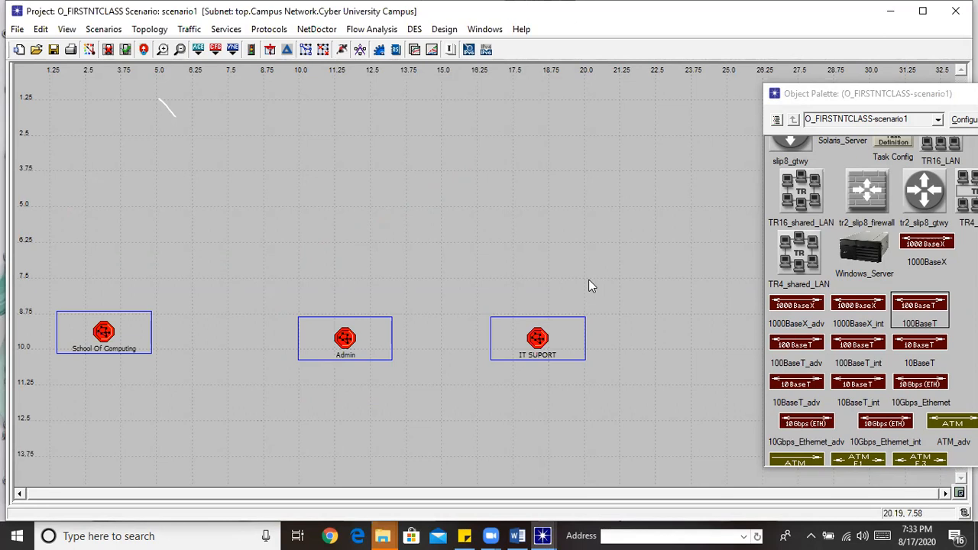
pyautogui.doubleClick(108, 334)
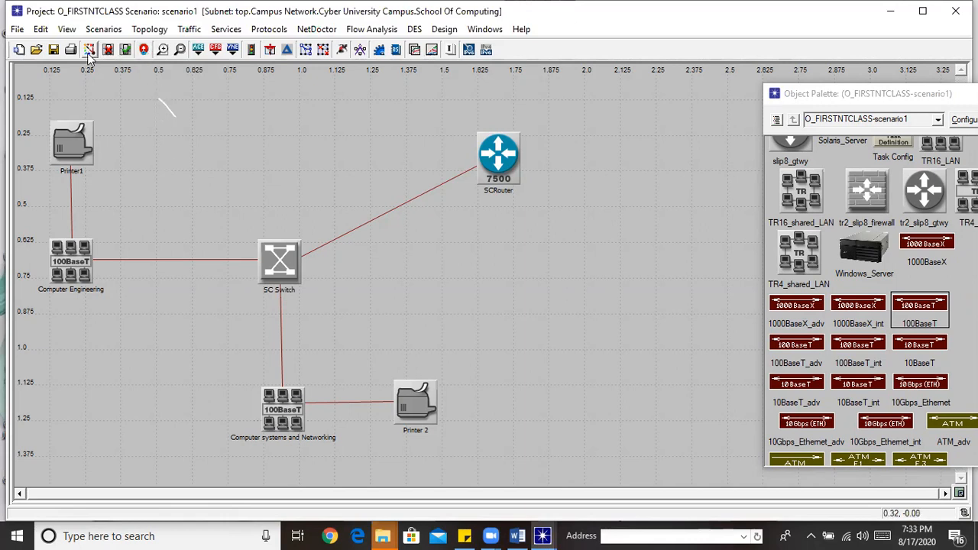
pyautogui.click(143, 50)
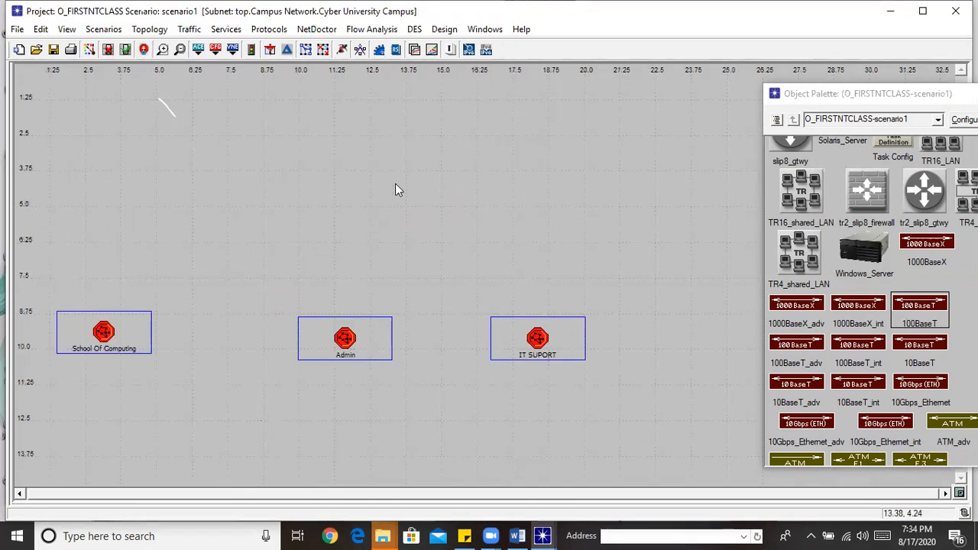
pyautogui.doubleClick(104, 333)
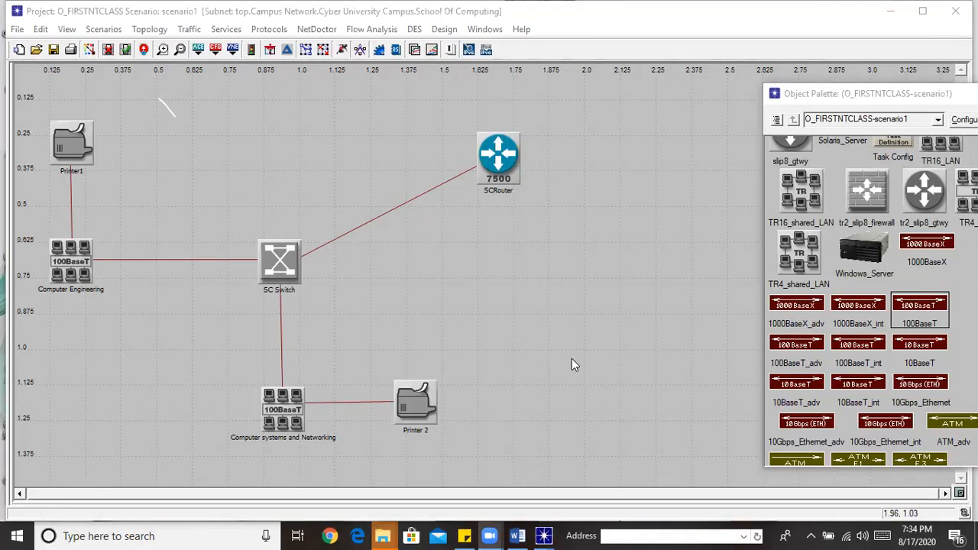
# Marquee-select all 11 School Of Computing objects, Edit > Copy them, and go to the parent subnet
pyautogui.click(27, 85)
pyautogui.moveTo(28, 85); pyautogui.dragTo(618, 468)
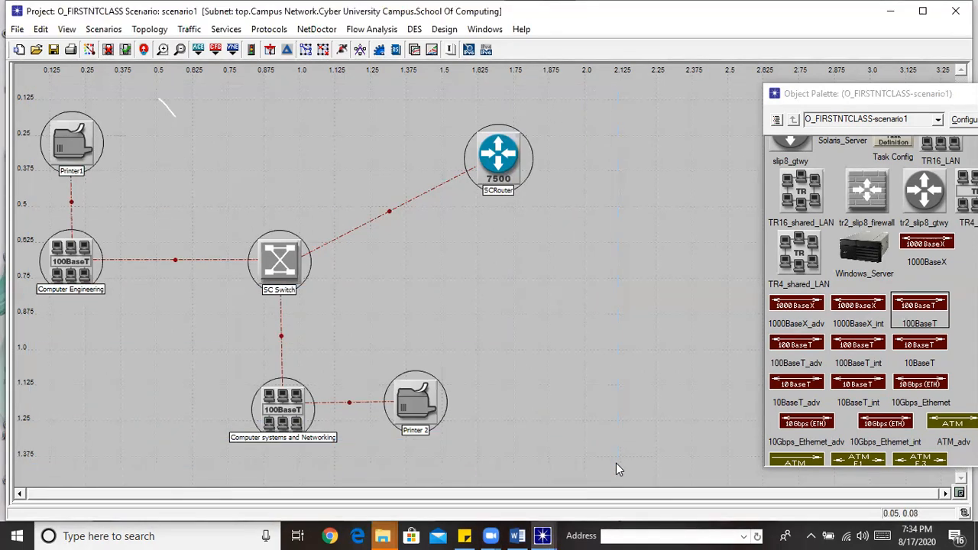
pyautogui.click(42, 31)
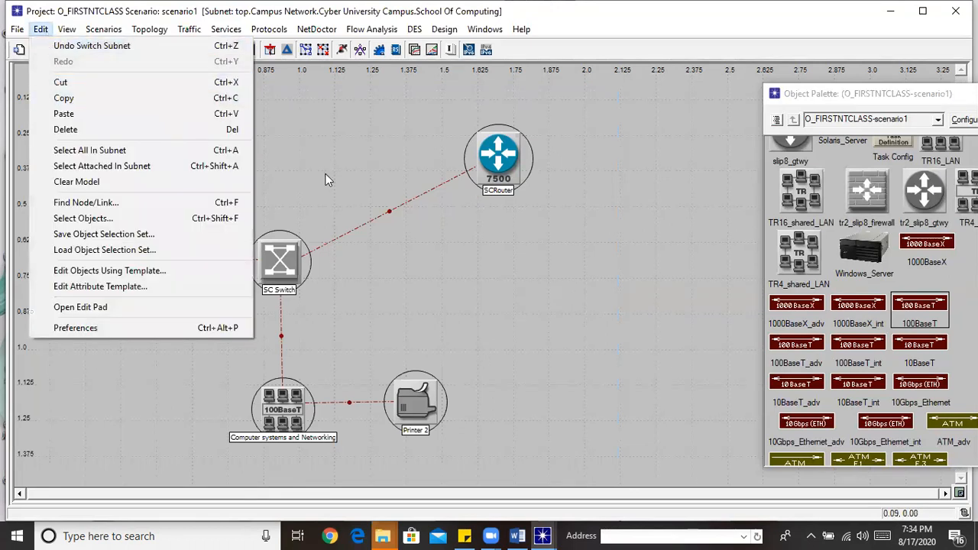
pyautogui.click(564, 288)
pyautogui.moveTo(36, 85); pyautogui.dragTo(619, 478)
pyautogui.click(41, 29)
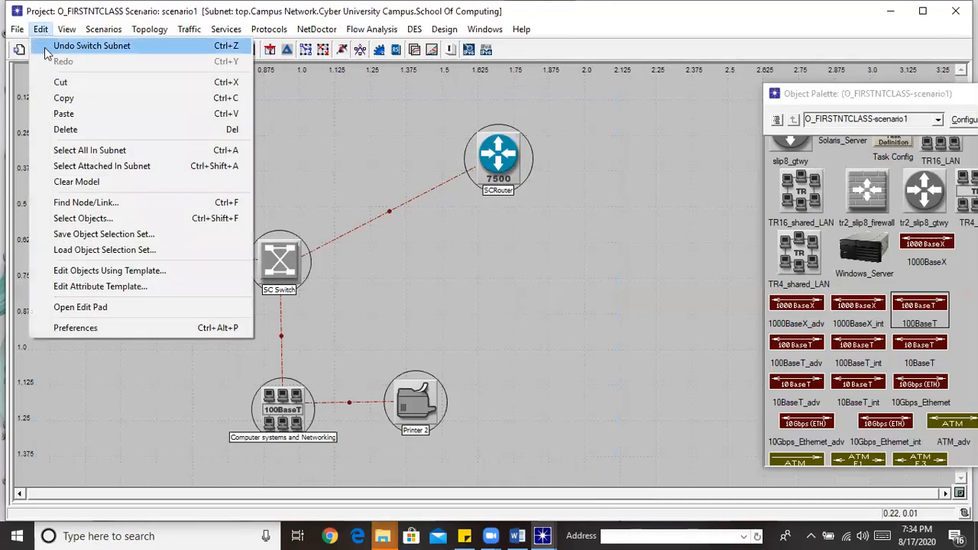
pyautogui.click(68, 98)
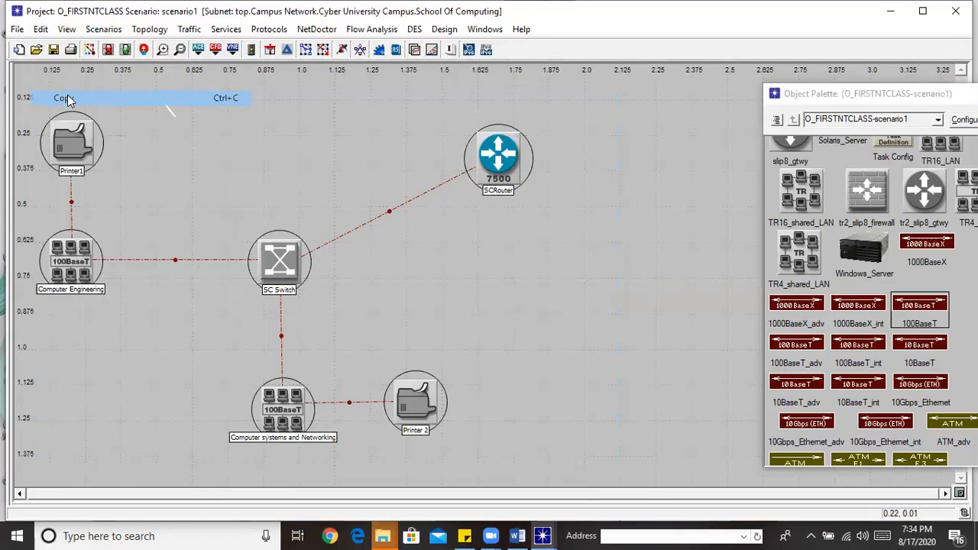
pyautogui.click(144, 50)
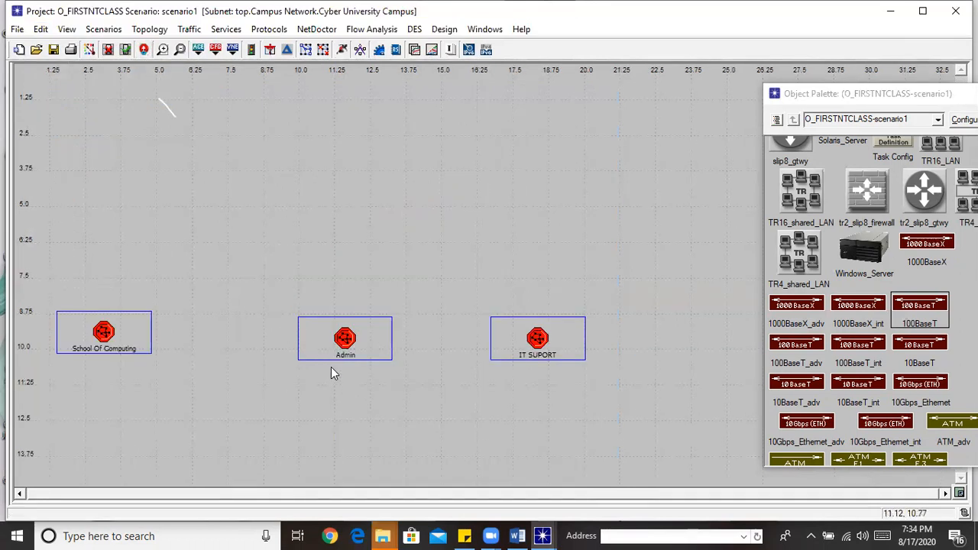
# Open the Admin subnet and paste the 11 copied nodes and links near the top-left
pyautogui.doubleClick(345, 340)
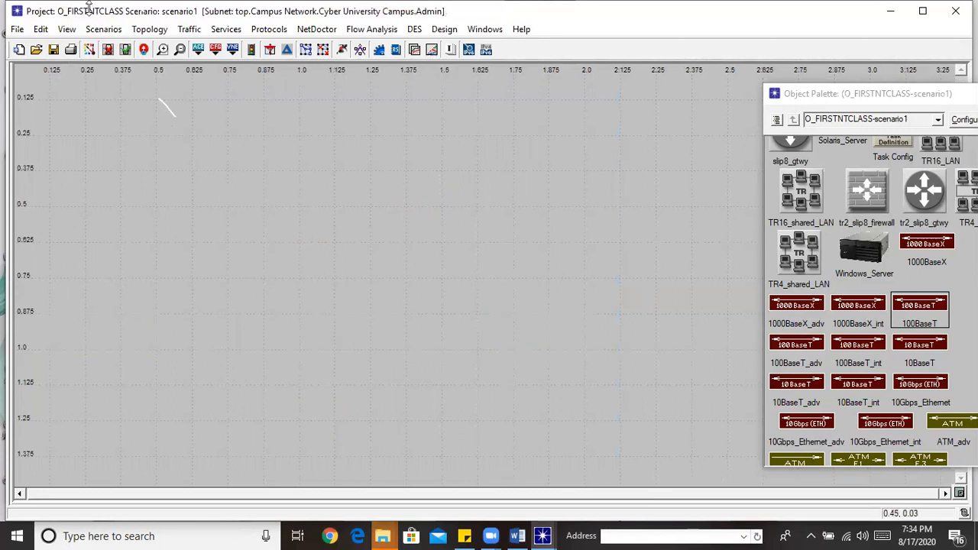
pyautogui.click(41, 29)
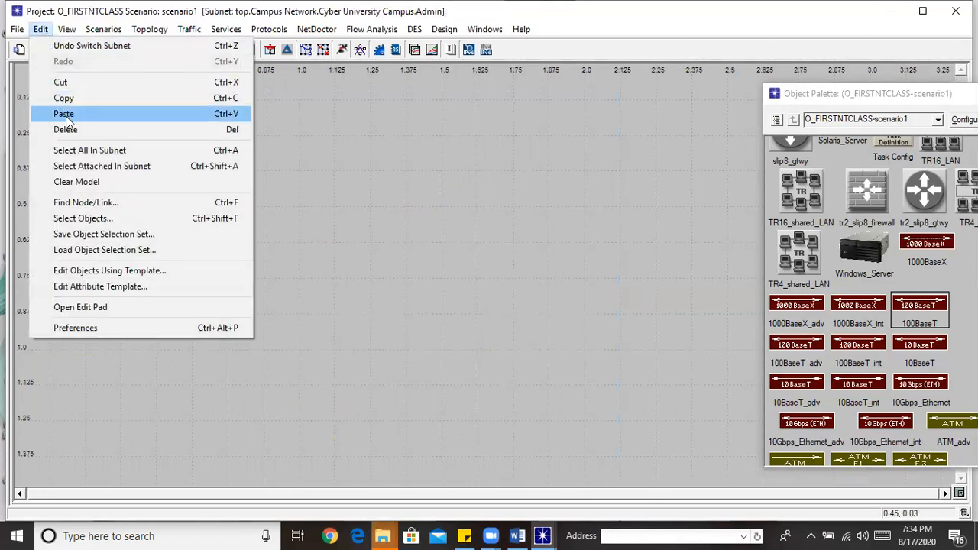
pyautogui.click(65, 114)
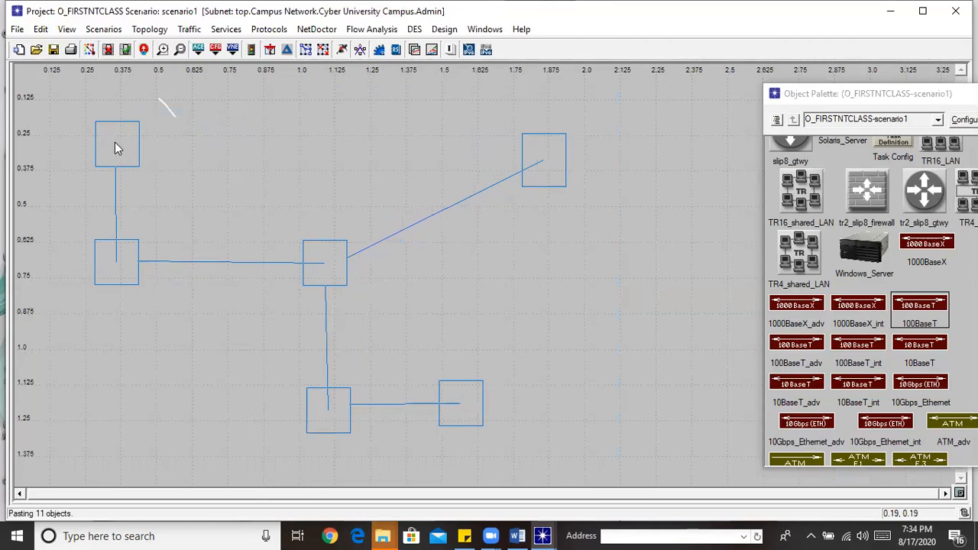
pyautogui.click(106, 121)
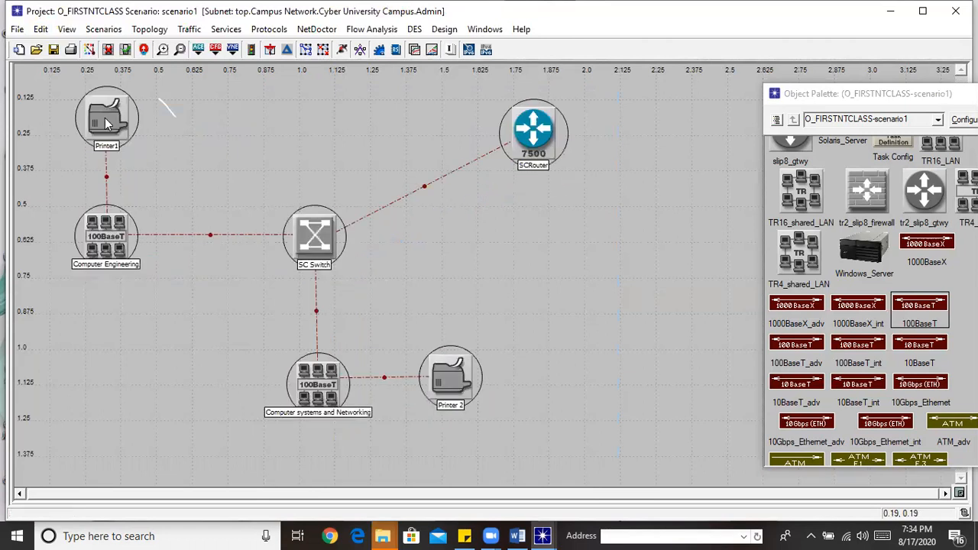
pyautogui.click(680, 362)
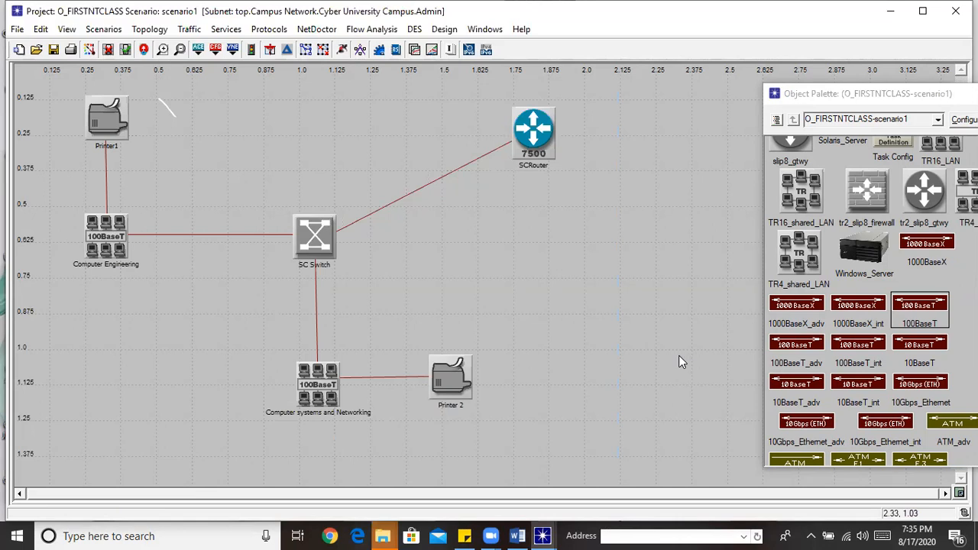
# Delete Printer 2 and the Computer systems and Networking LAN from the Admin subnet
pyautogui.click(440, 377)
pyautogui.press('Delete')
pyautogui.click(323, 396)
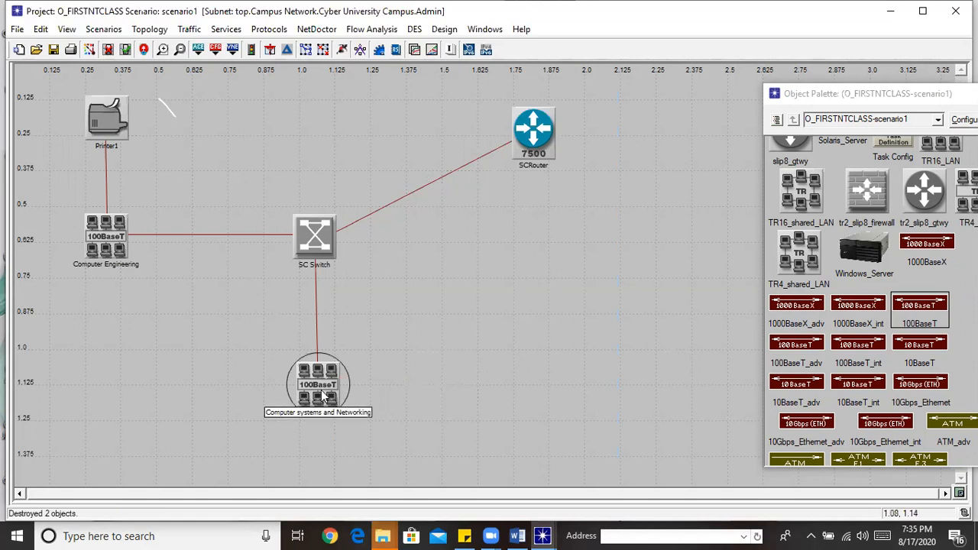
pyautogui.press('Delete')
# Rename the Computer Engineering LAN 'Admin_Users', move it lower, and lower the router slightly
pyautogui.rightClick(114, 251)
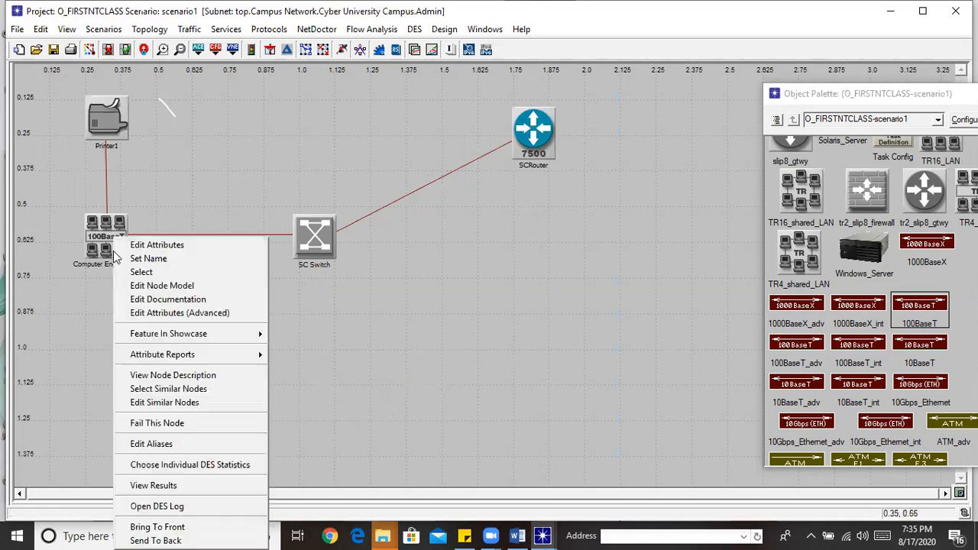
pyautogui.click(146, 258)
pyautogui.write('Admin_Users')
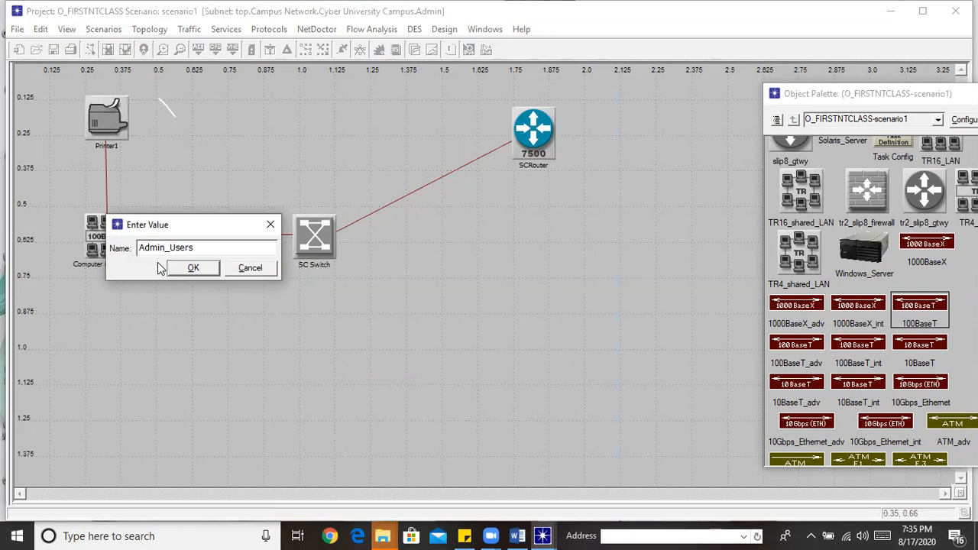
pyautogui.click(211, 267)
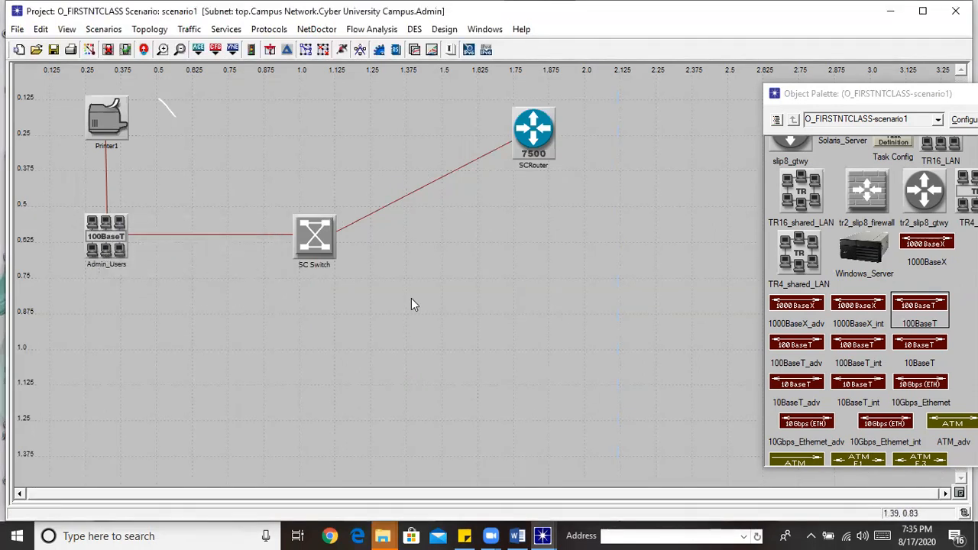
pyautogui.click(110, 246)
pyautogui.moveTo(108, 243); pyautogui.dragTo(112, 296)
pyautogui.moveTo(527, 139); pyautogui.dragTo(530, 153)
pyautogui.click(304, 314)
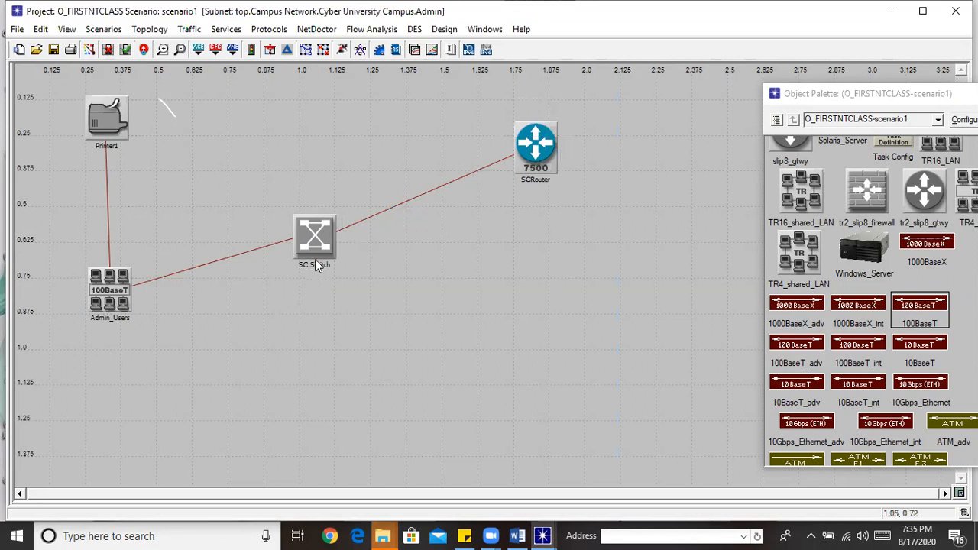
# Rename SC Switch to 'Admin Switch'
pyautogui.rightClick(315, 259)
pyautogui.click(359, 245)
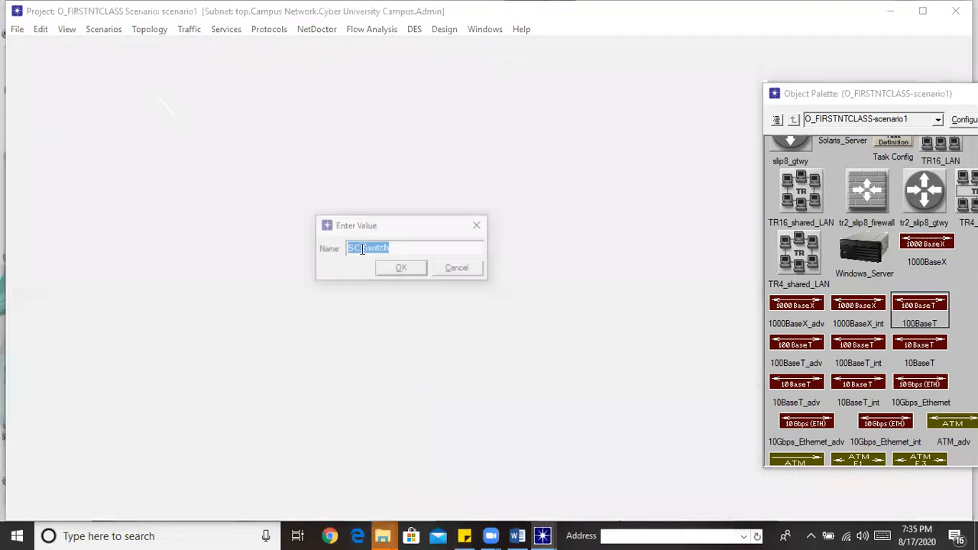
pyautogui.click(361, 249)
pyautogui.press('BackSpace')
pyautogui.press('BackSpace')
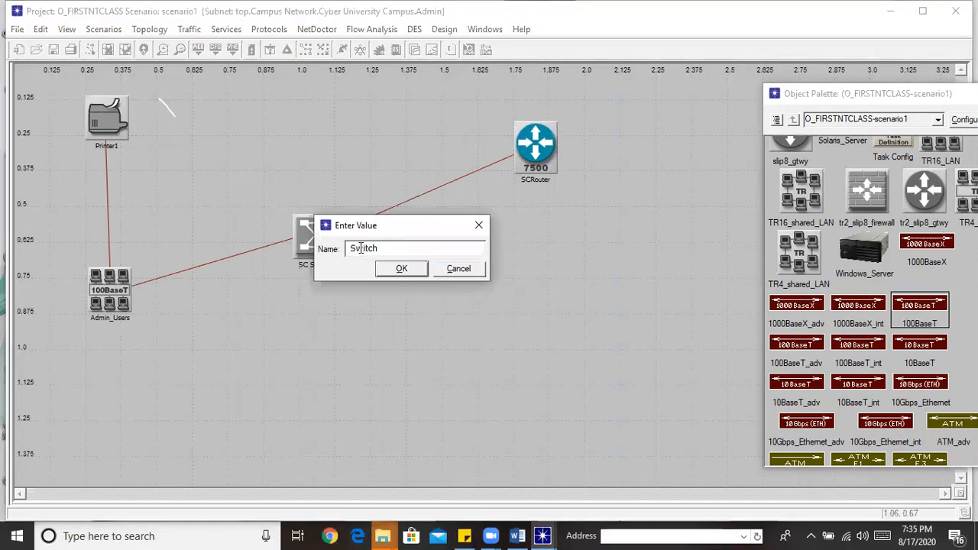
pyautogui.write('AD')
pyautogui.press('BackSpace')
pyautogui.write('dmin_')
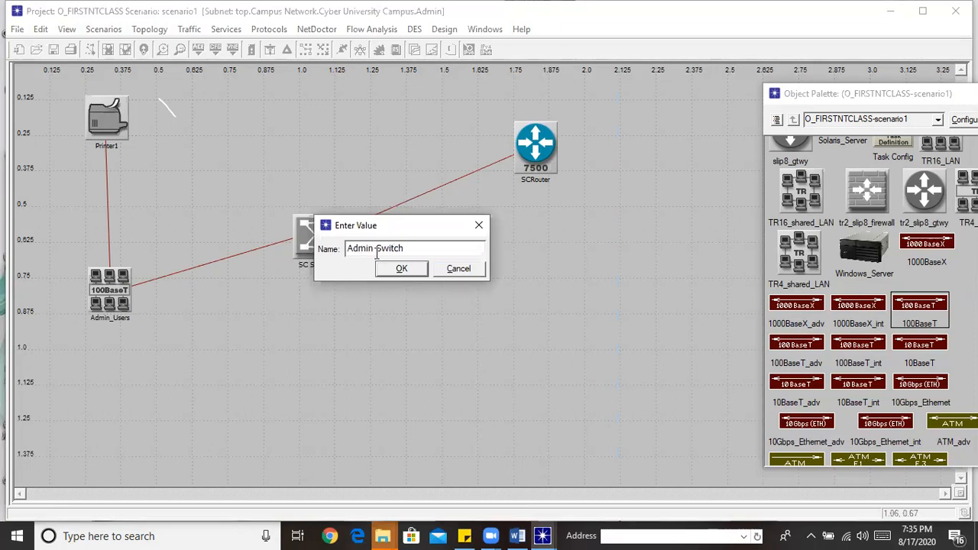
pyautogui.click(405, 269)
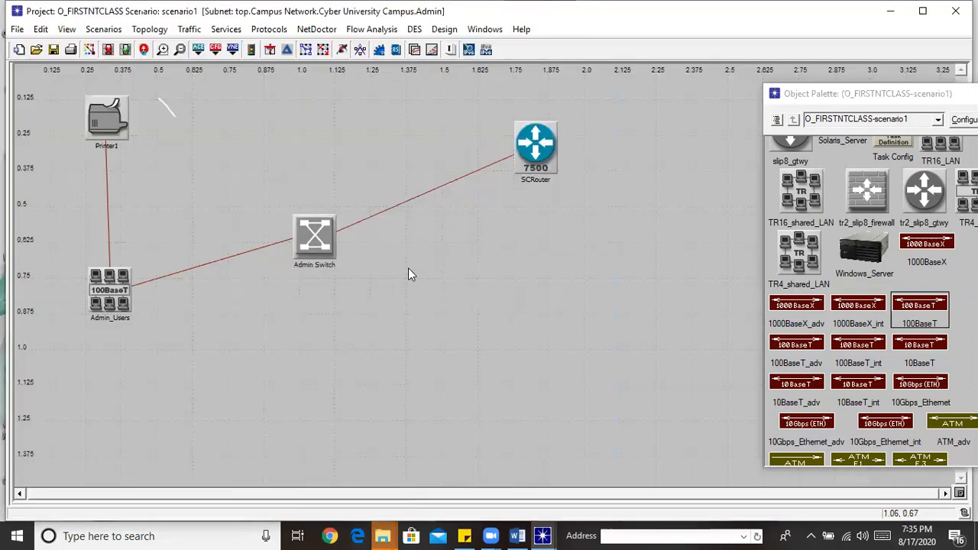
# Rename SCRouter to 'Admin_Router'
pyautogui.rightClick(543, 173)
pyautogui.click(572, 189)
pyautogui.press('Left')
pyautogui.press('Left')
pyautogui.press('Left')
pyautogui.press('Left')
pyautogui.press('Left')
pyautogui.press('Left')
pyautogui.press('Left')
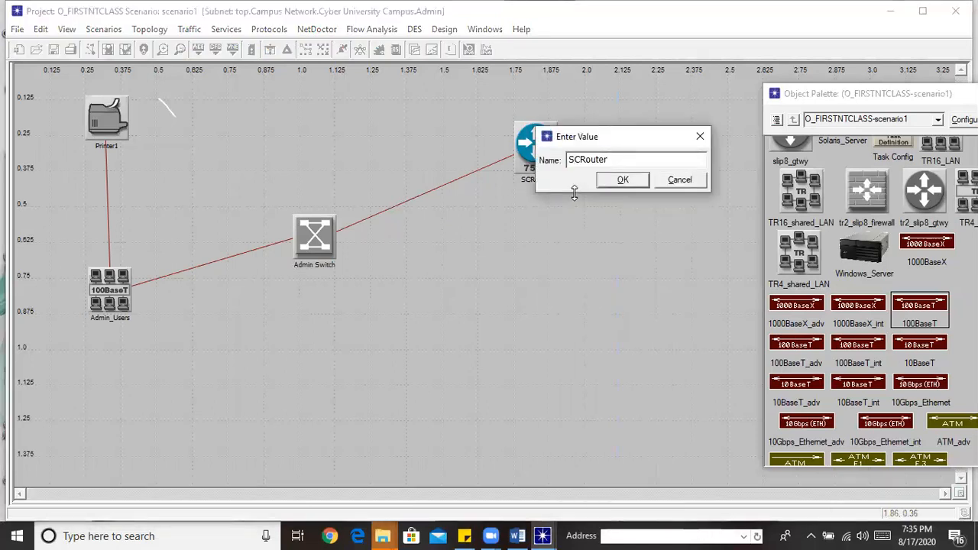
pyautogui.press('Delete')
pyautogui.press('Delete')
pyautogui.write('Admin_')
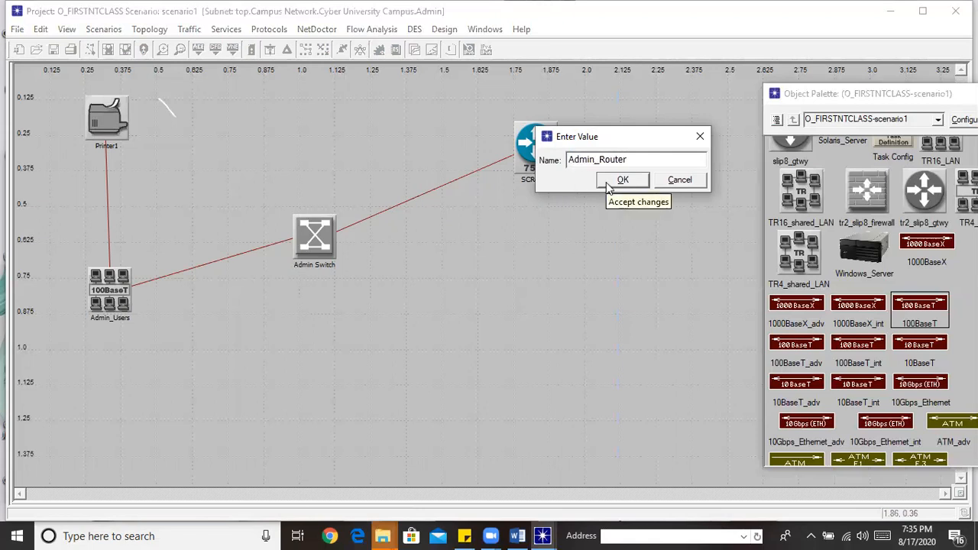
pyautogui.click(622, 181)
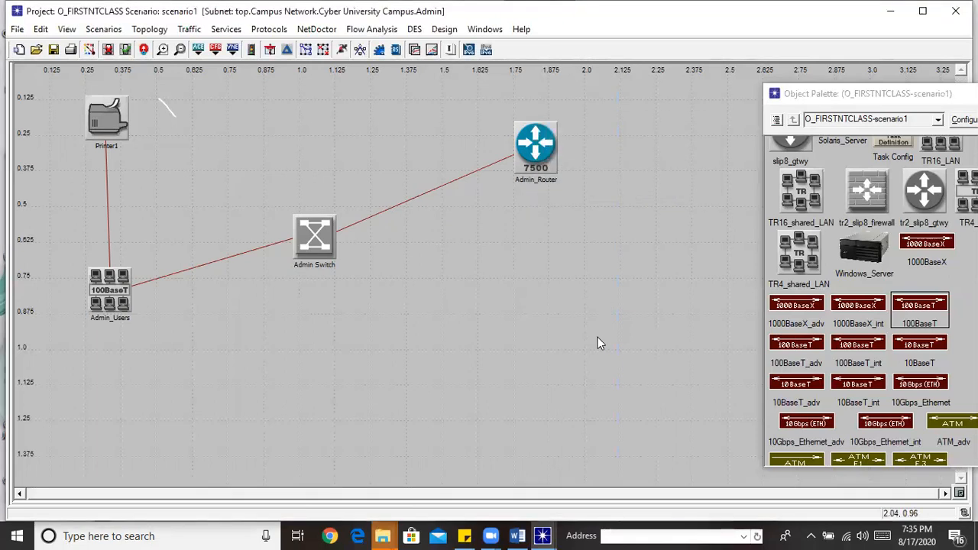
pyautogui.click(115, 313)
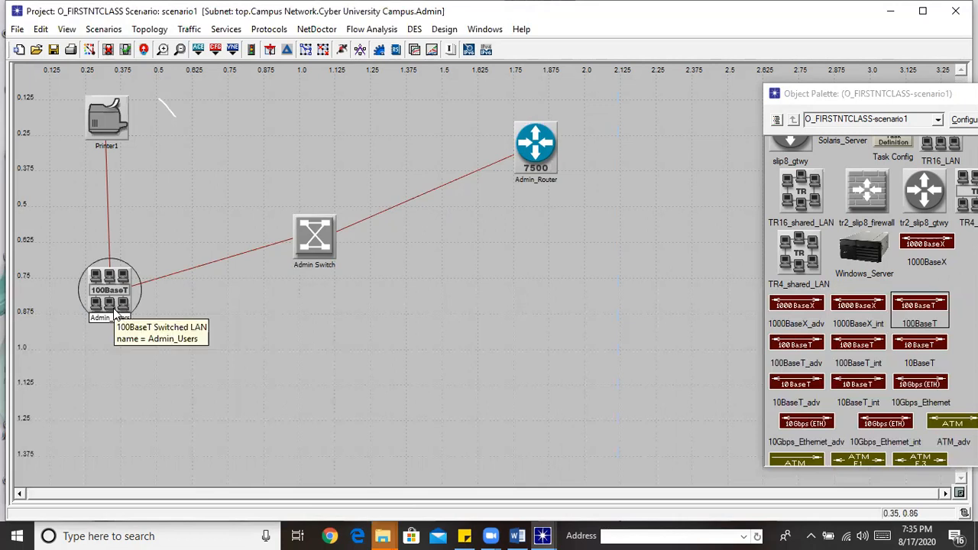
# Return to the campus view, enter the IT SUPORT subnet and paste the copied network there
pyautogui.click(418, 385)
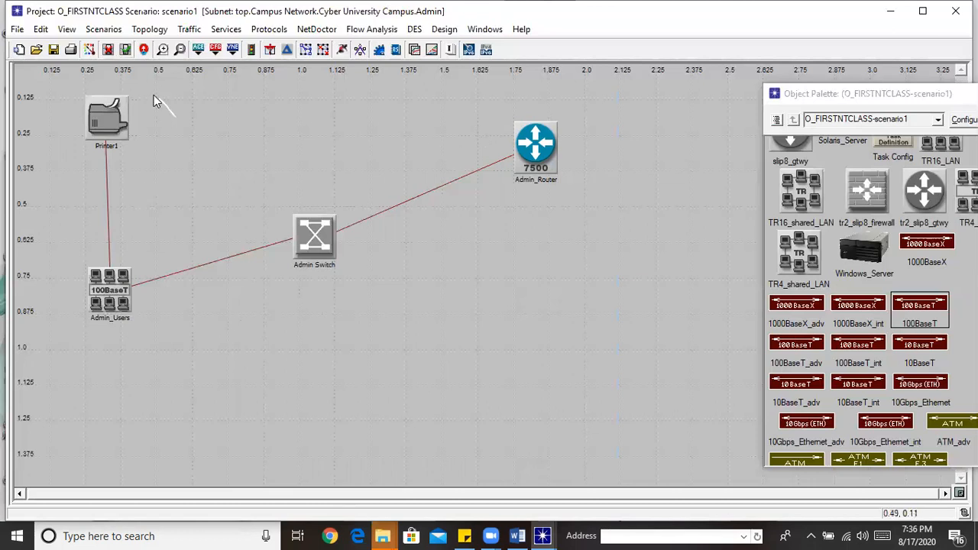
pyautogui.click(145, 49)
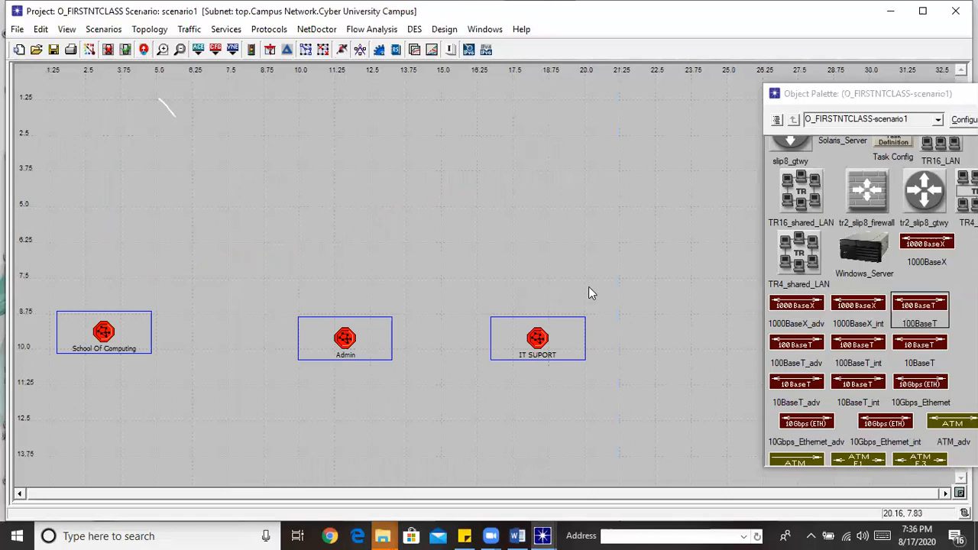
pyautogui.doubleClick(541, 340)
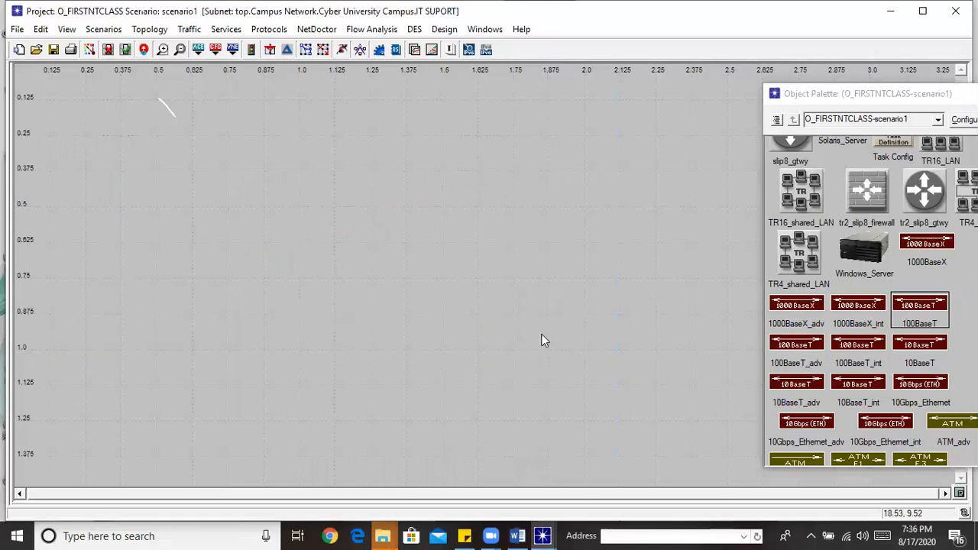
pyautogui.click(40, 30)
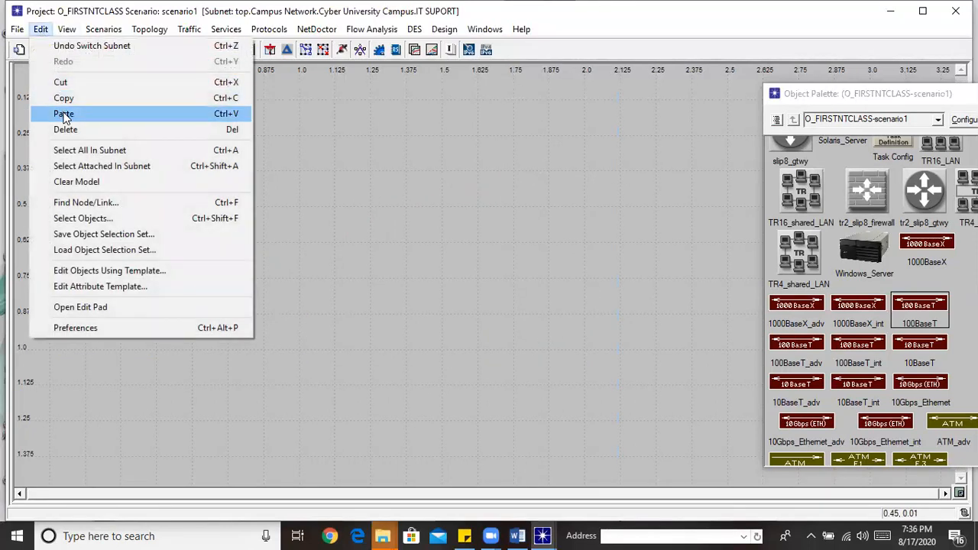
pyautogui.click(66, 114)
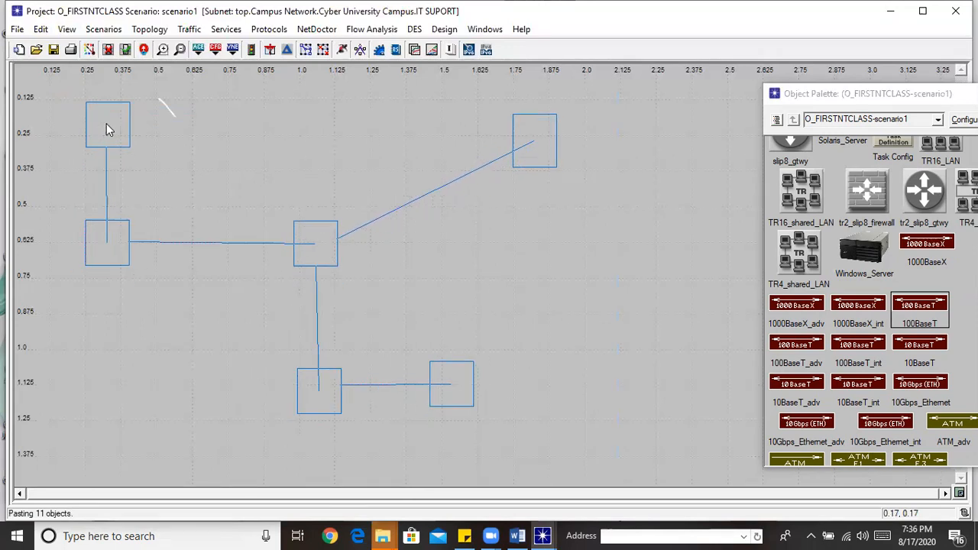
# Drop the pasted network on the canvas and rename the Computer Engineering LAN to 'Information systems'
pyautogui.click(106, 123)
pyautogui.click(502, 235)
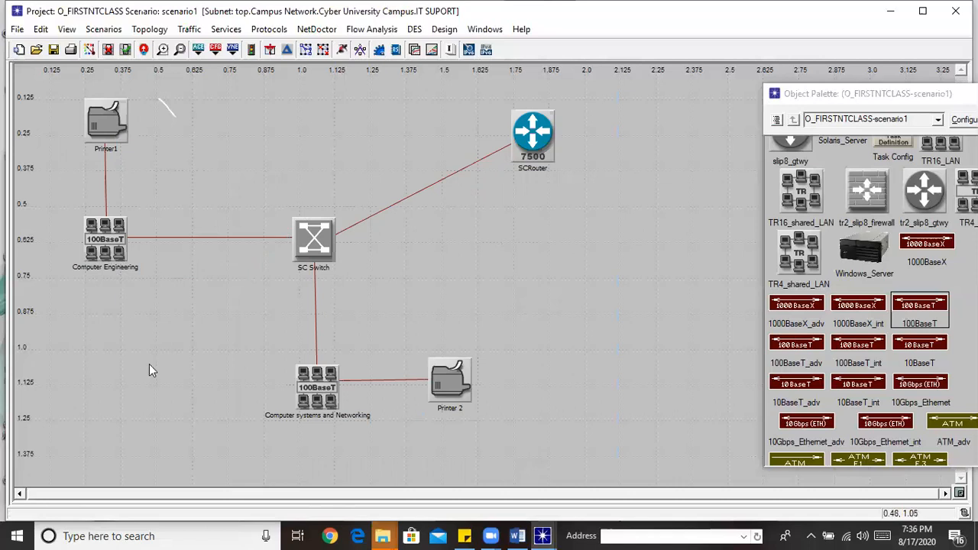
pyautogui.rightClick(109, 257)
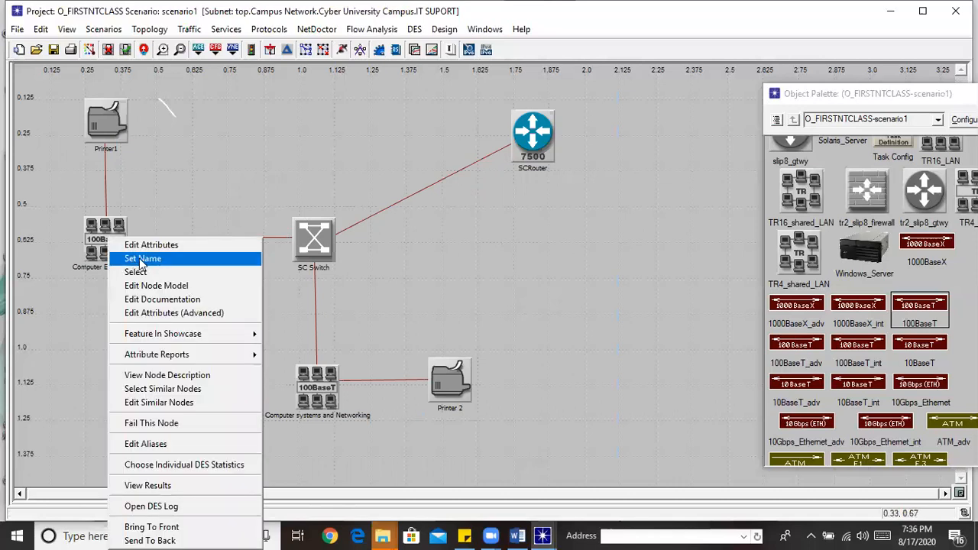
pyautogui.click(141, 258)
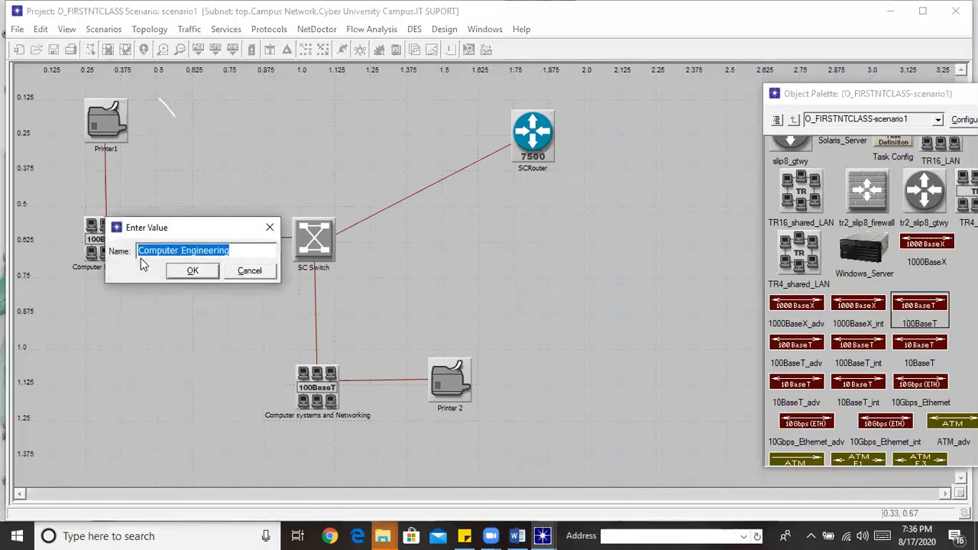
pyautogui.write('Information')
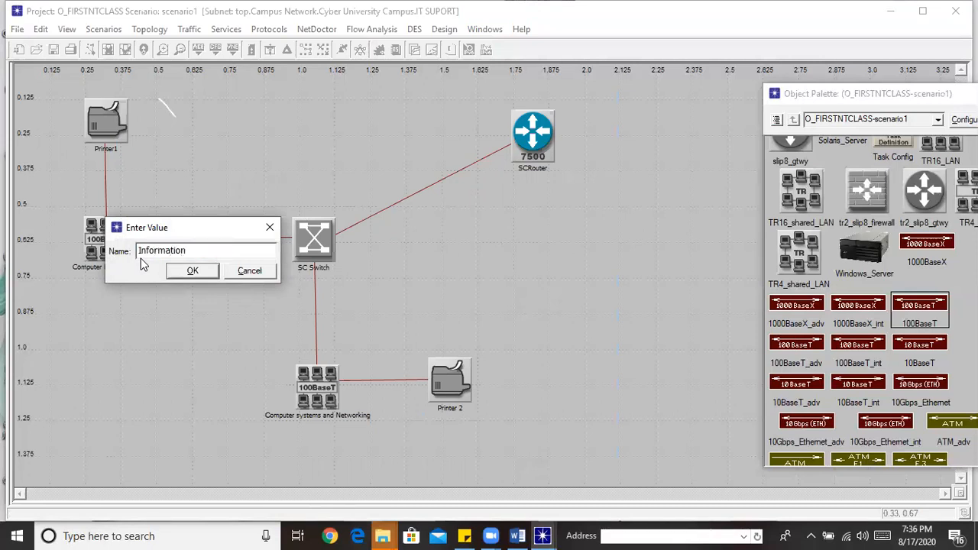
pyautogui.write(' systems')
pyautogui.click(187, 273)
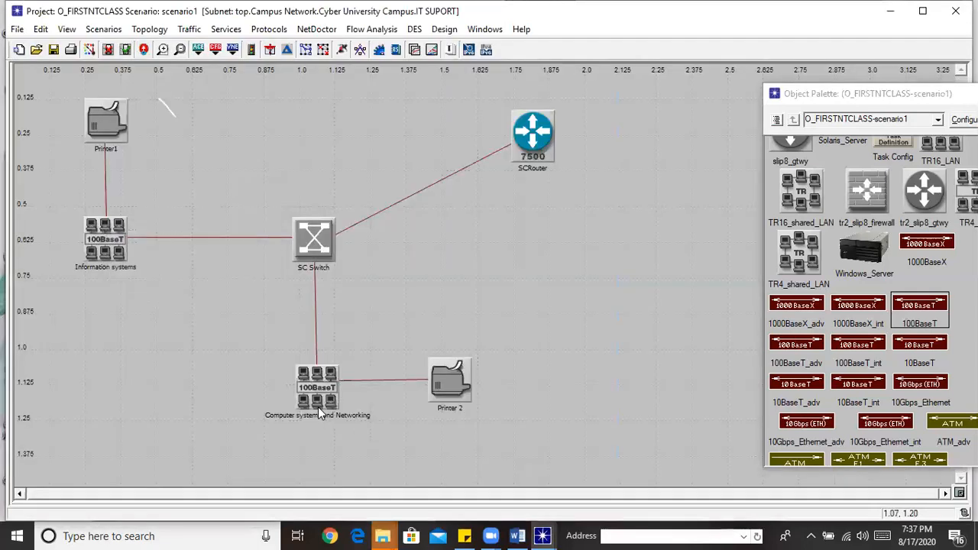
# Rename the Computer systems and Networking LAN to 'Networking'
pyautogui.rightClick(318, 413)
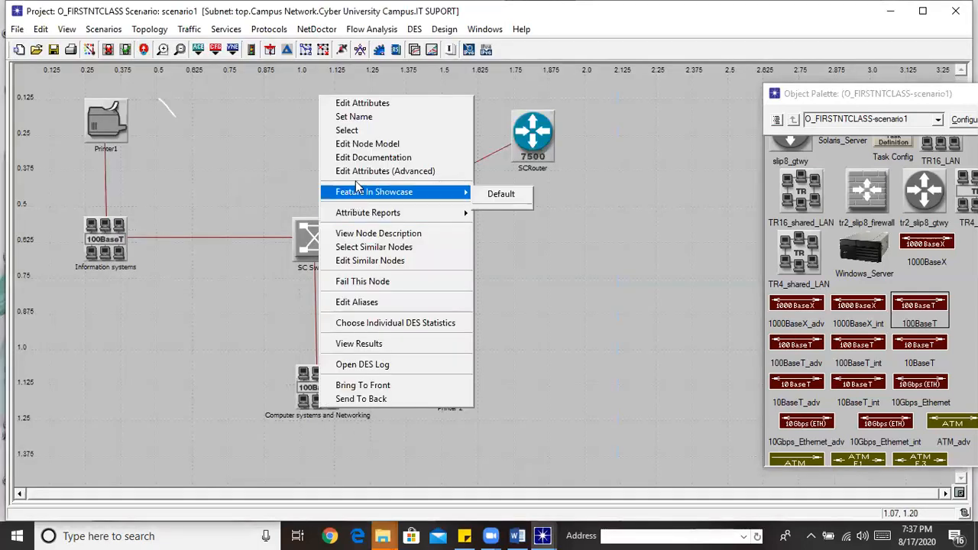
pyautogui.click(358, 123)
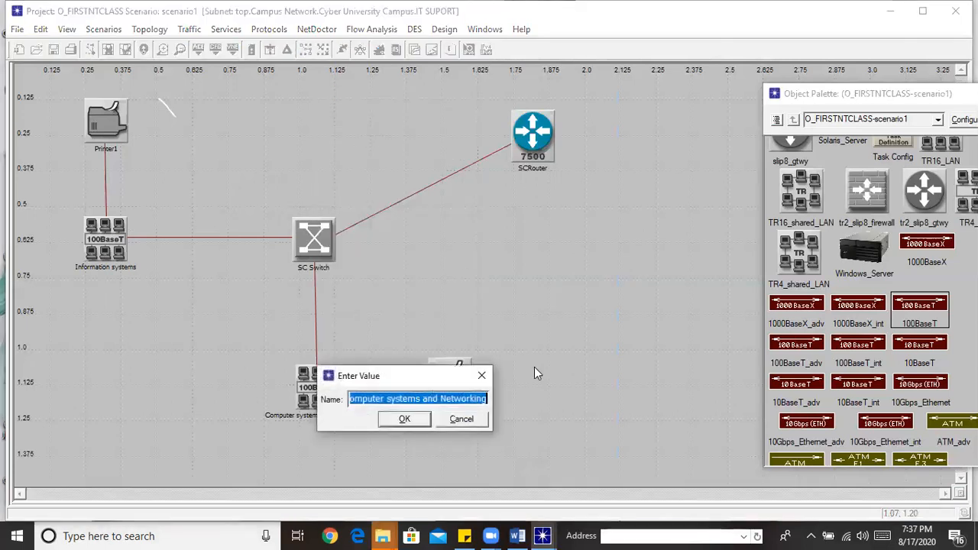
pyautogui.write('Networking')
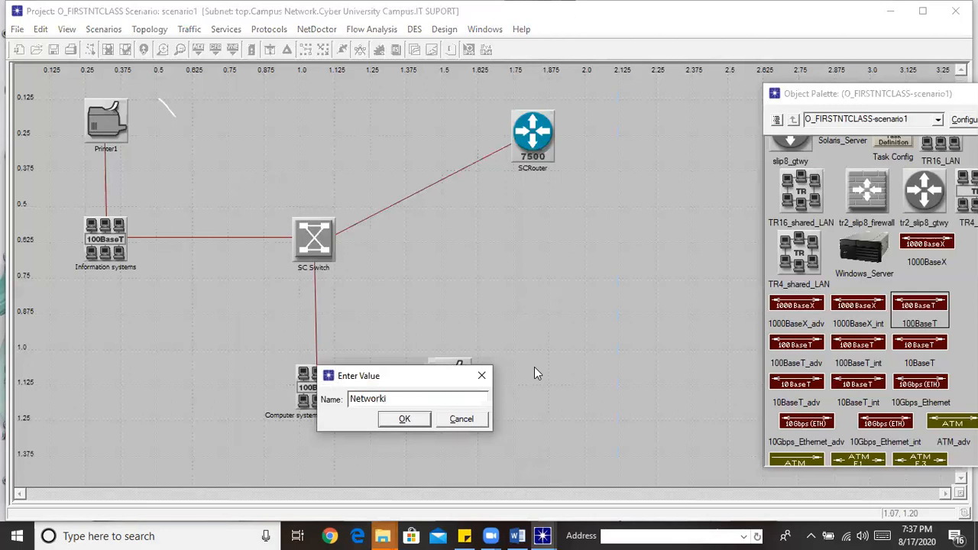
pyautogui.click(402, 420)
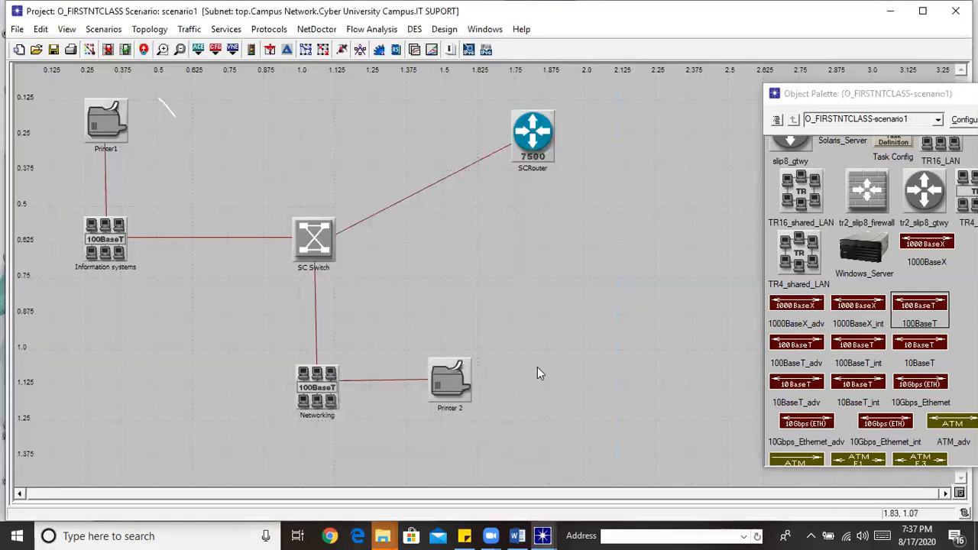
# Delete the Networking LAN and Printer 2 from the IT SUPORT subnet
pyautogui.rightClick(316, 261)
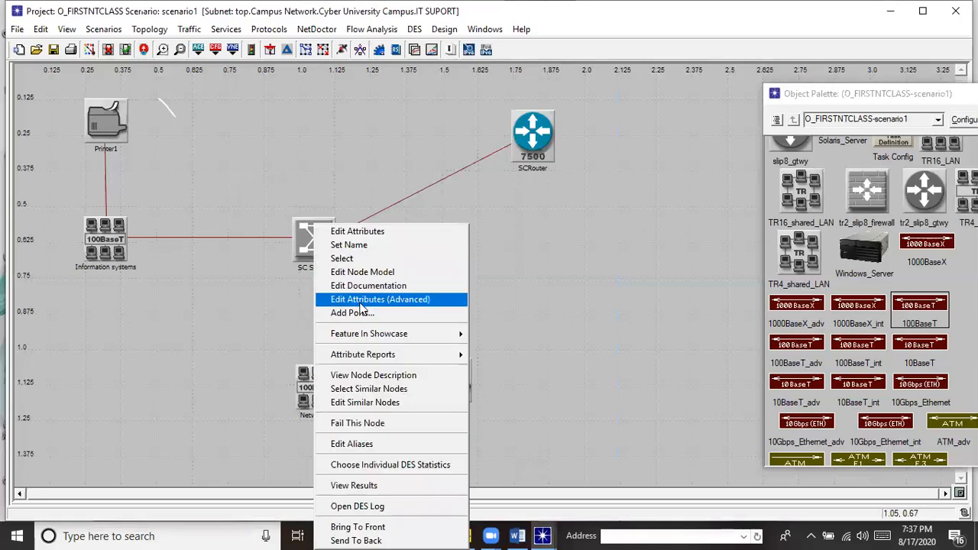
pyautogui.click(722, 272)
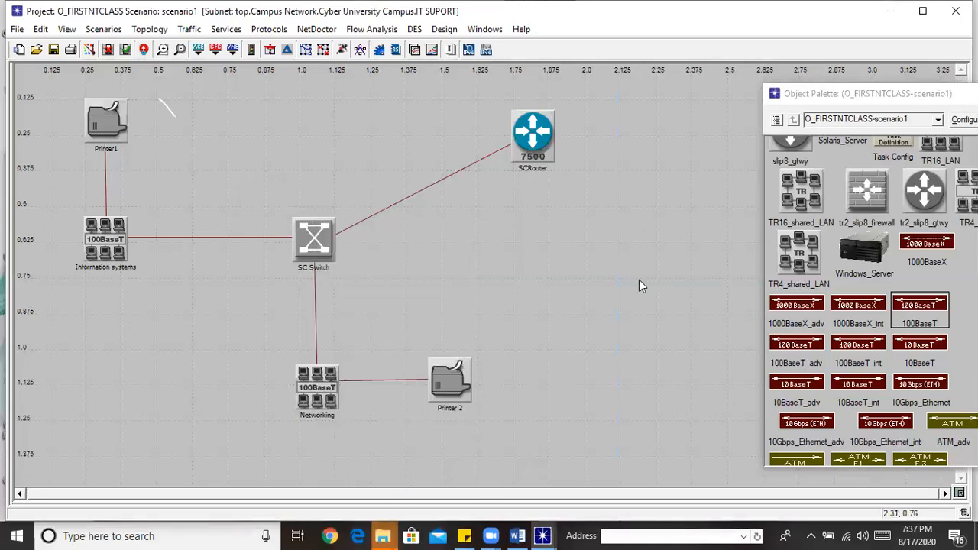
pyautogui.click(321, 398)
pyautogui.press('Delete')
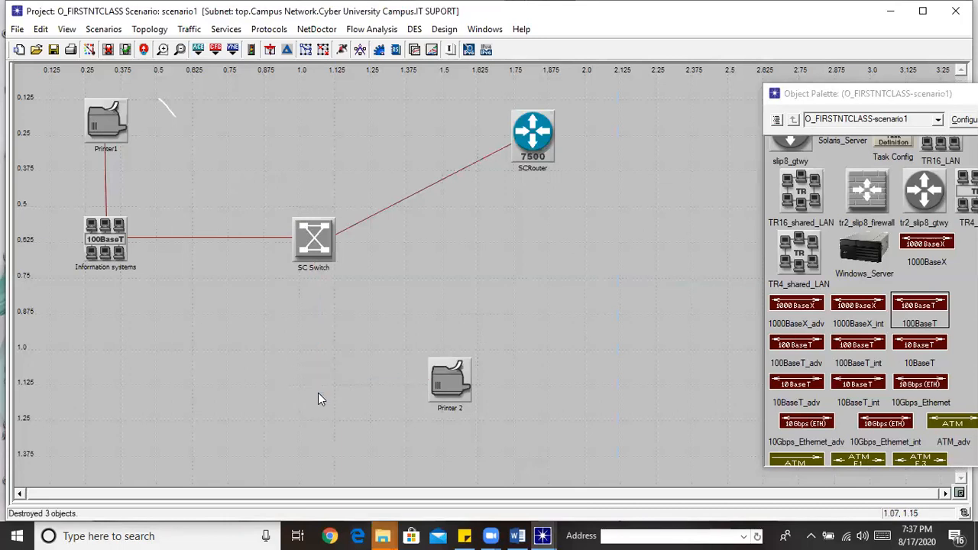
pyautogui.click(449, 387)
pyautogui.press('Delete')
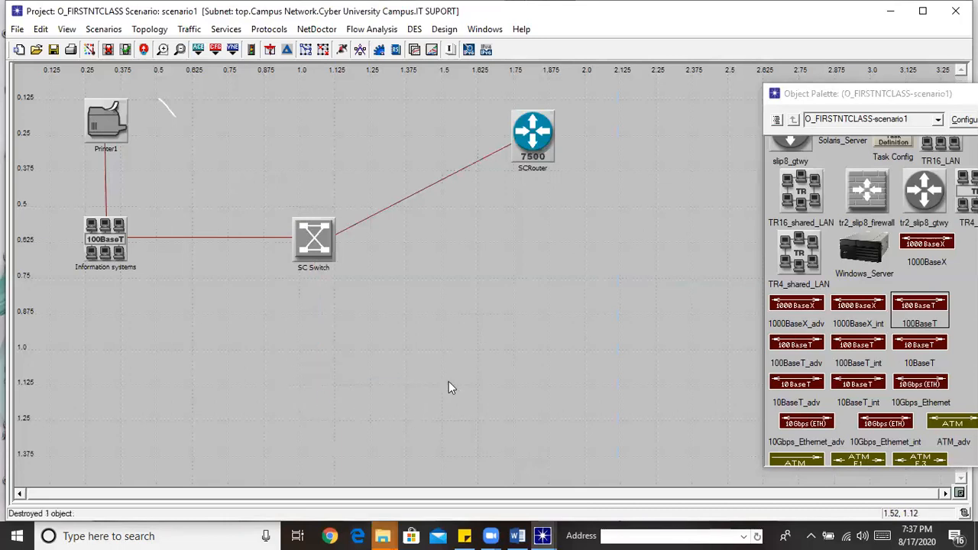
# Move the Information systems LAN lower and rename it 'IT_Support'
pyautogui.moveTo(120, 245); pyautogui.dragTo(110, 317)
pyautogui.rightClick(99, 329)
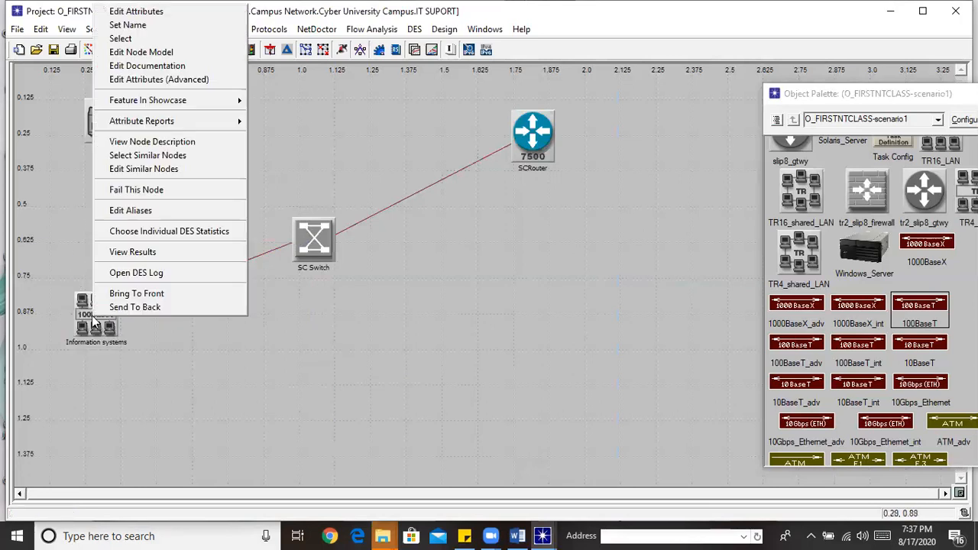
pyautogui.click(151, 30)
pyautogui.write('IT')
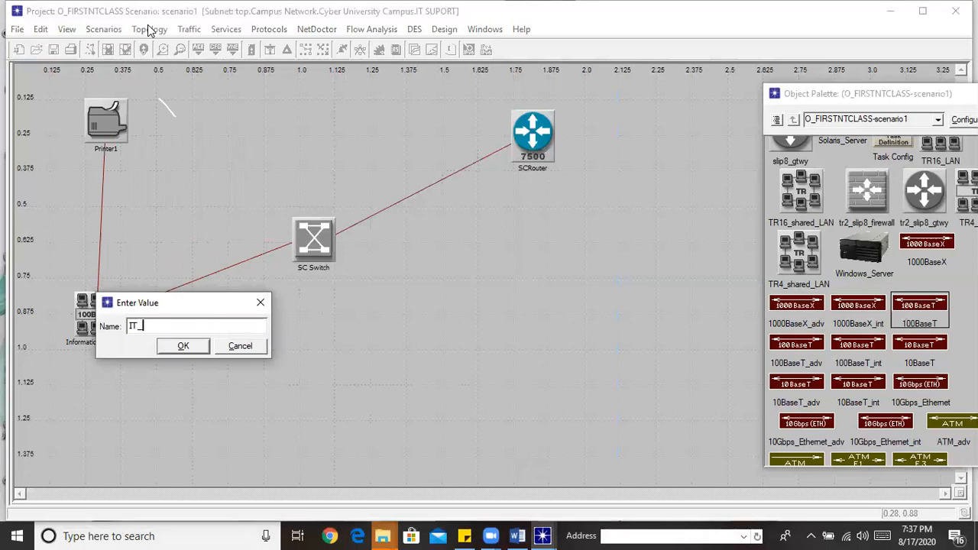
pyautogui.write('_Support')
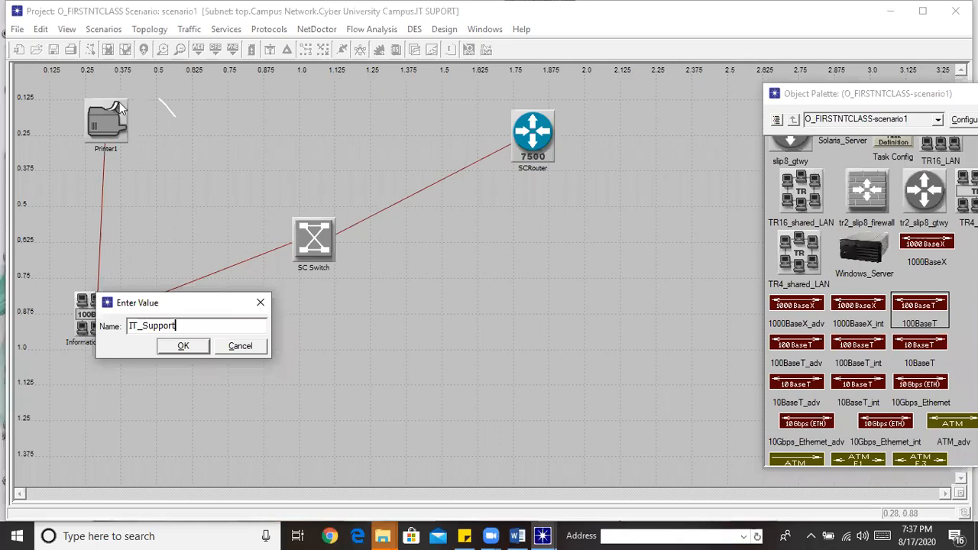
pyautogui.click(184, 346)
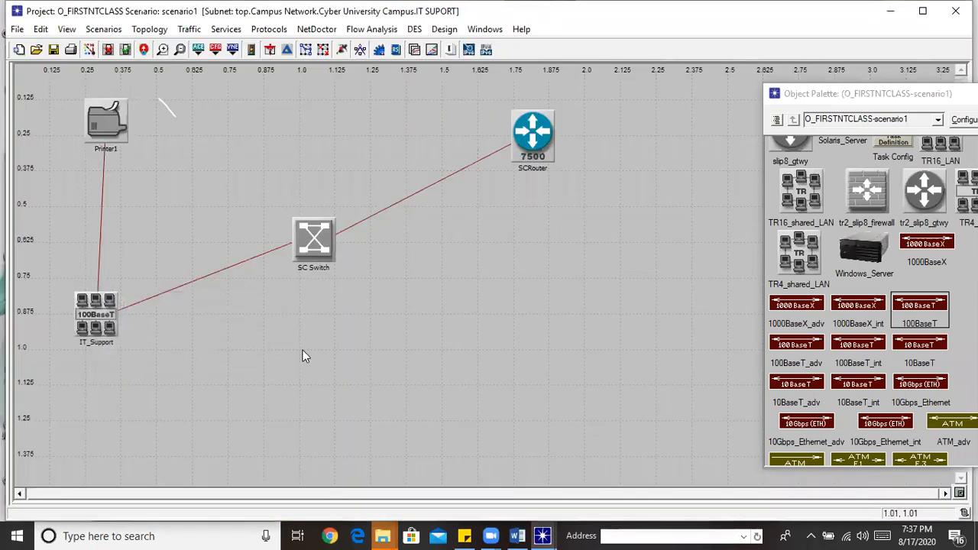
# Rename the printer to 'IT Printer' and the switch to 'IT SWITCH'
pyautogui.rightClick(107, 132)
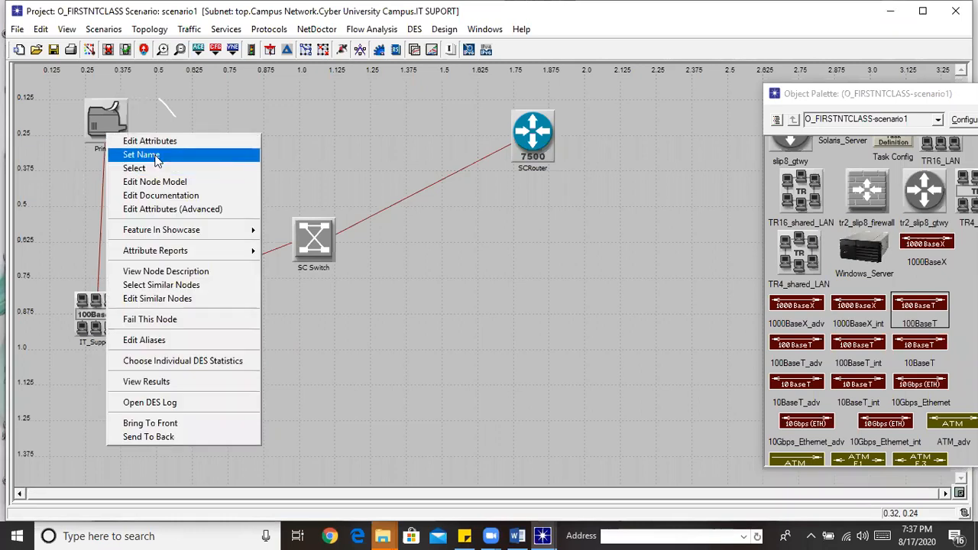
pyautogui.click(153, 156)
pyautogui.write('IT Printer')
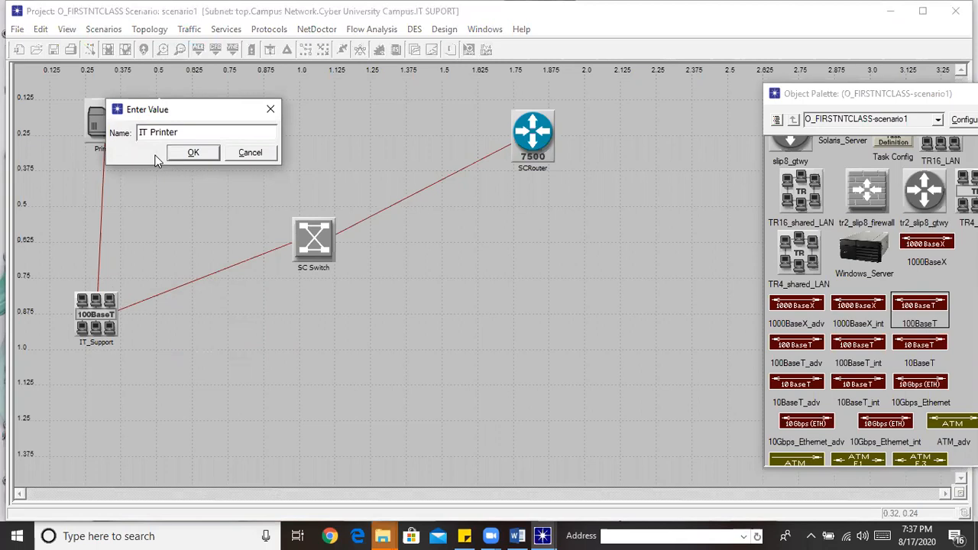
pyautogui.click(191, 153)
pyautogui.rightClick(322, 249)
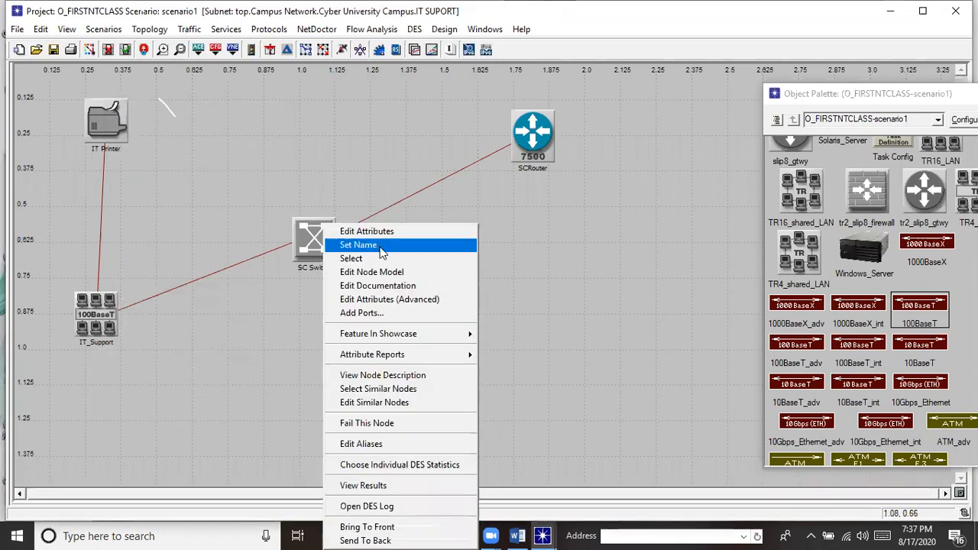
pyautogui.click(382, 249)
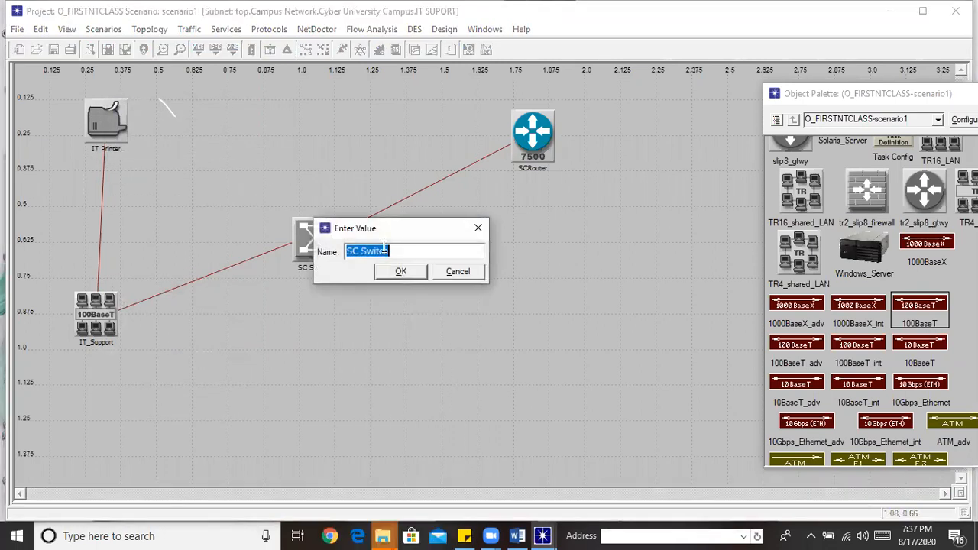
pyautogui.write('IT SWITC')
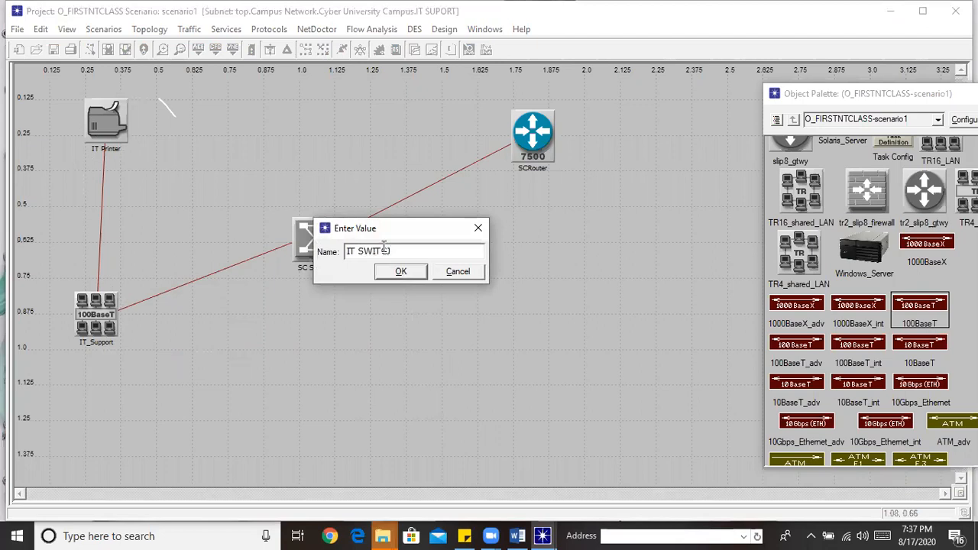
pyautogui.write('H')
pyautogui.click(401, 272)
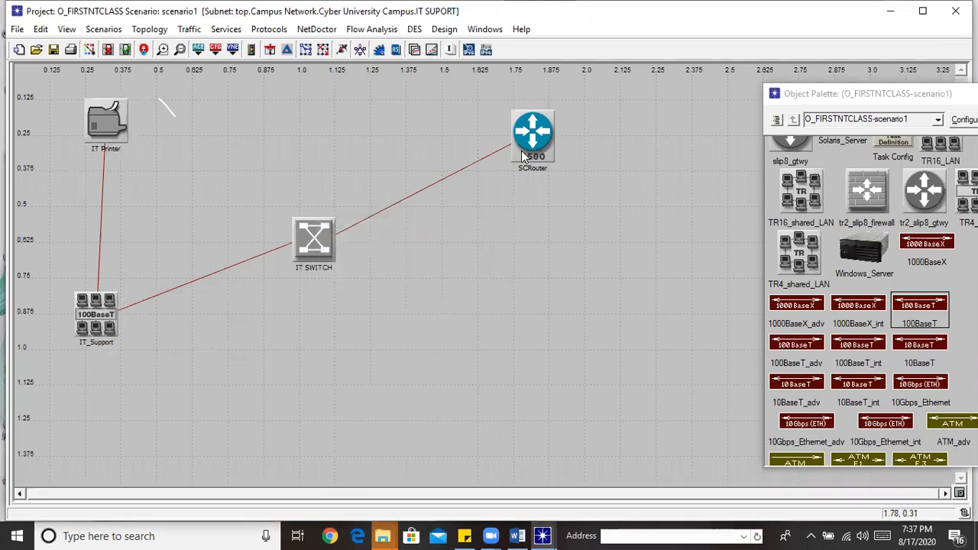
# Rename the router to 'ITROUTER', correcting the typo
pyautogui.rightClick(523, 154)
pyautogui.click(565, 174)
pyautogui.write('ITROUT')
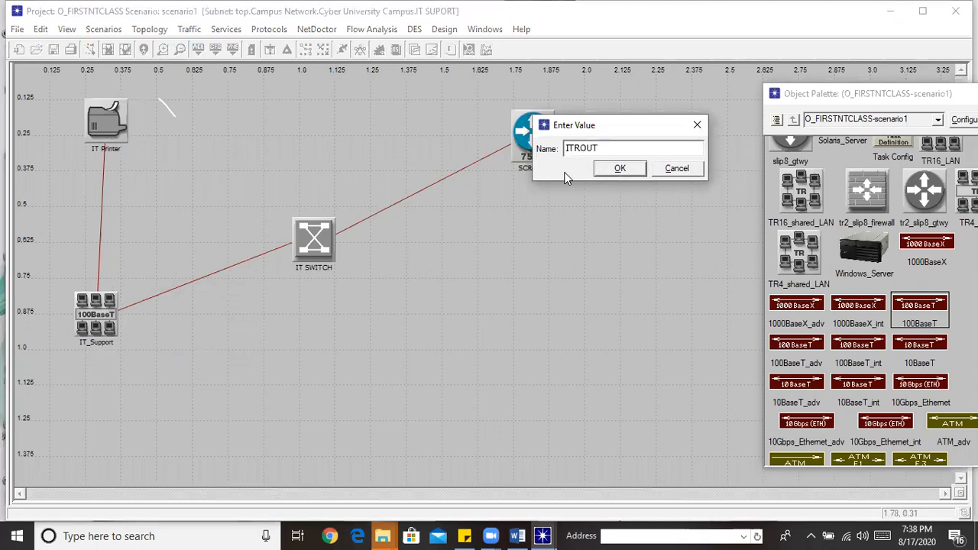
pyautogui.write('RE')
pyautogui.press('BackSpace')
pyautogui.press('BackSpace')
pyautogui.write('ER')
pyautogui.click(629, 168)
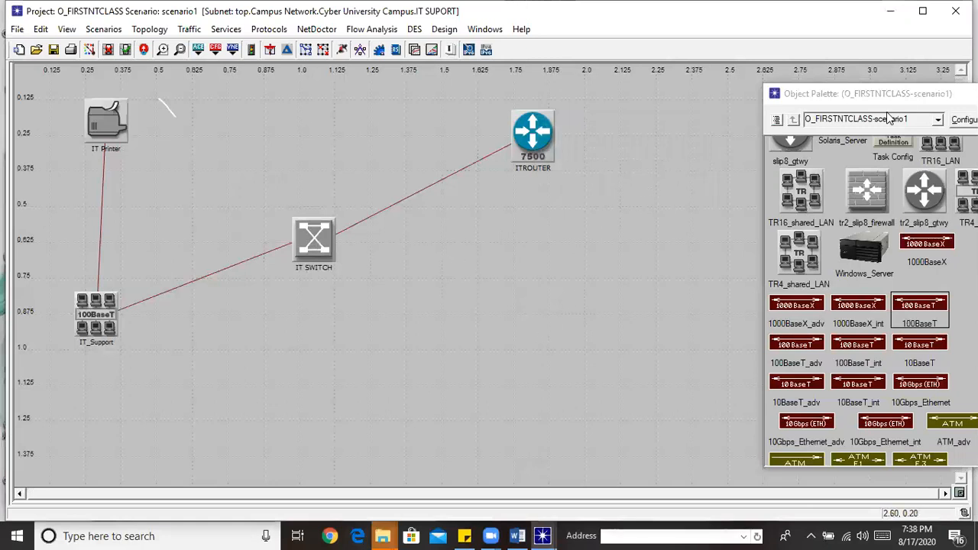
# Shift the object palette down-right and return to the Cyber University Campus level
pyautogui.click(940, 100)
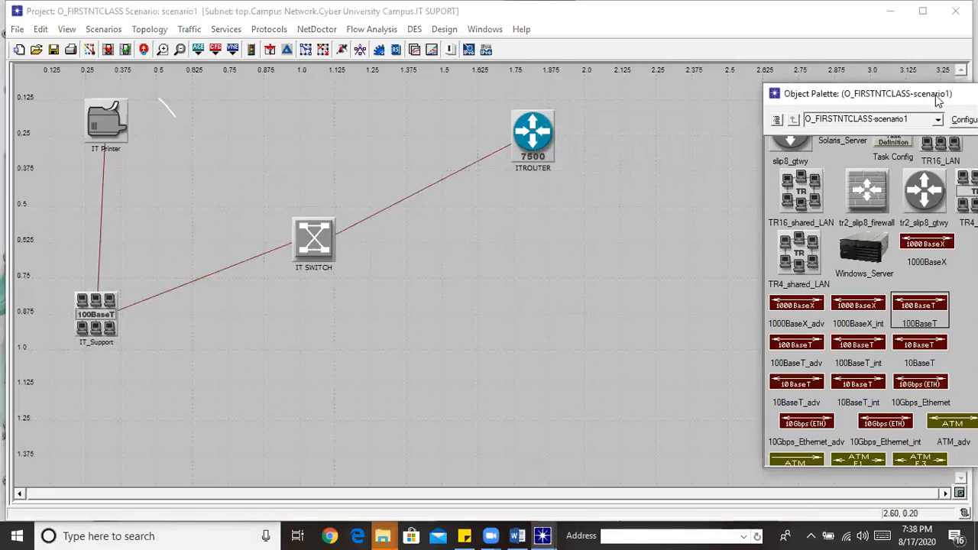
pyautogui.moveTo(939, 99); pyautogui.dragTo(963, 146)
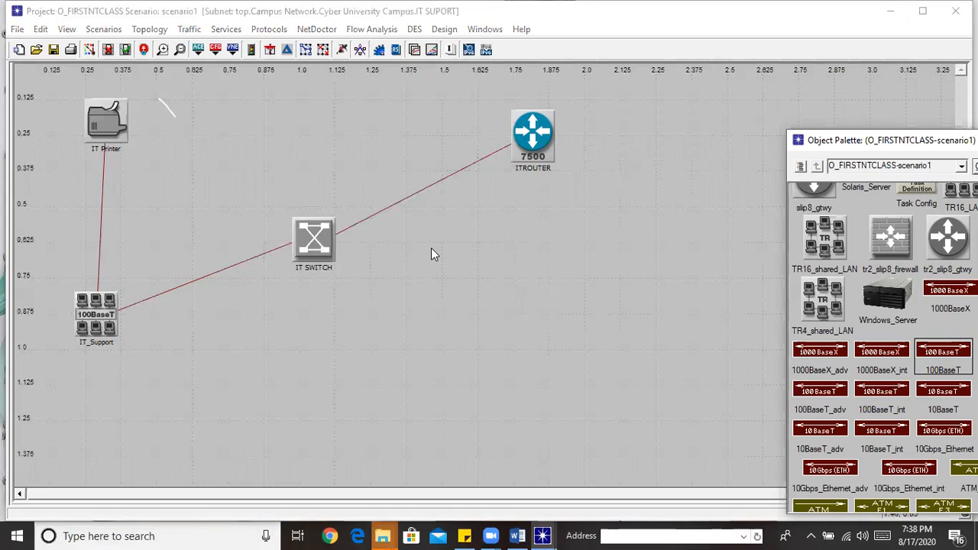
pyautogui.click(144, 49)
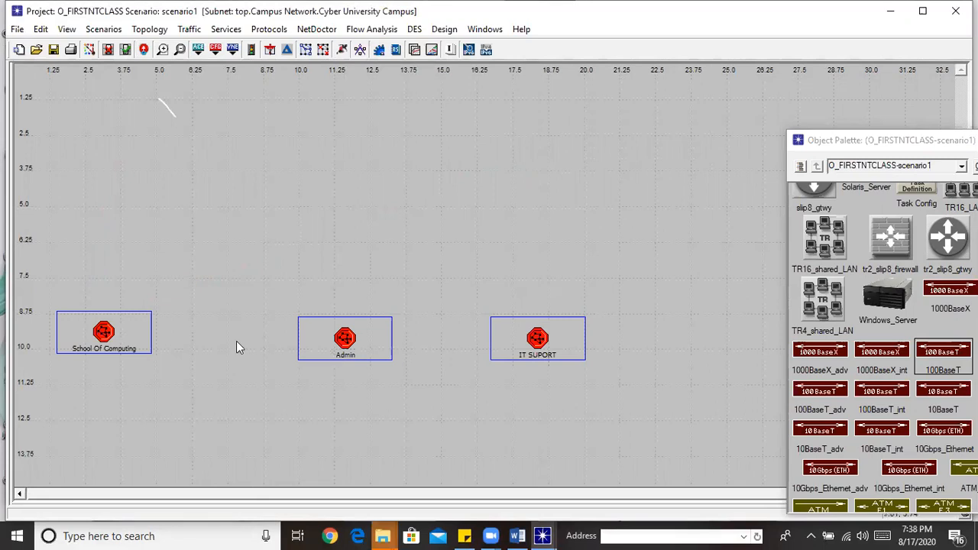
# Drag the School Of Computing, Admin and IT SUPORT subnets into one lower row
pyautogui.moveTo(107, 336); pyautogui.dragTo(107, 405)
pyautogui.click(348, 345)
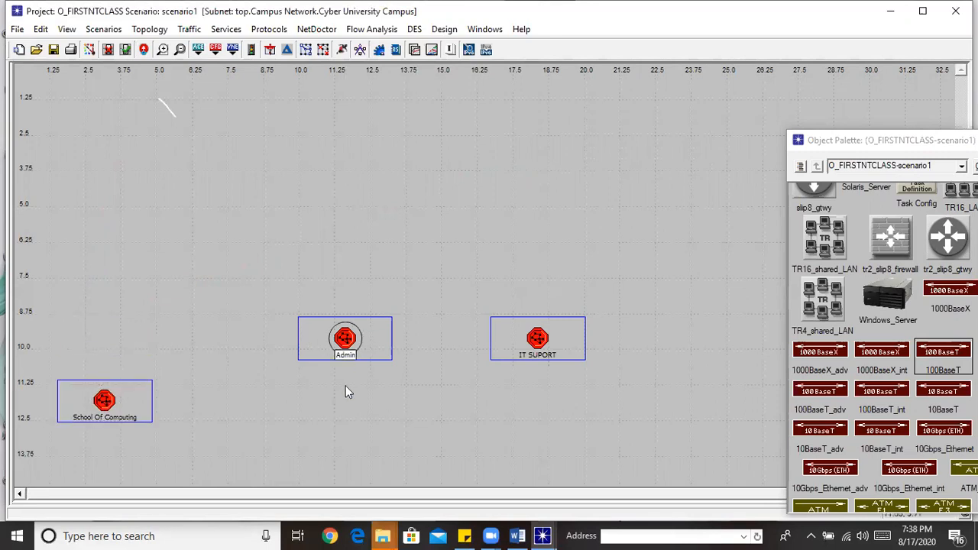
pyautogui.moveTo(345, 409); pyautogui.dragTo(346, 410)
pyautogui.moveTo(521, 334); pyautogui.dragTo(524, 425)
pyautogui.moveTo(506, 337); pyautogui.dragTo(514, 419)
pyautogui.moveTo(539, 339); pyautogui.dragTo(579, 409)
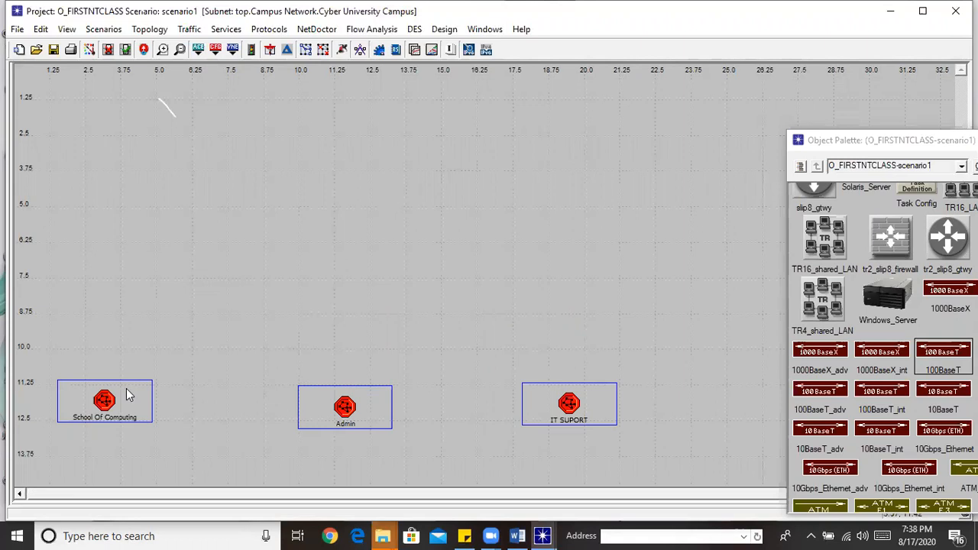
pyautogui.moveTo(110, 405); pyautogui.dragTo(107, 410)
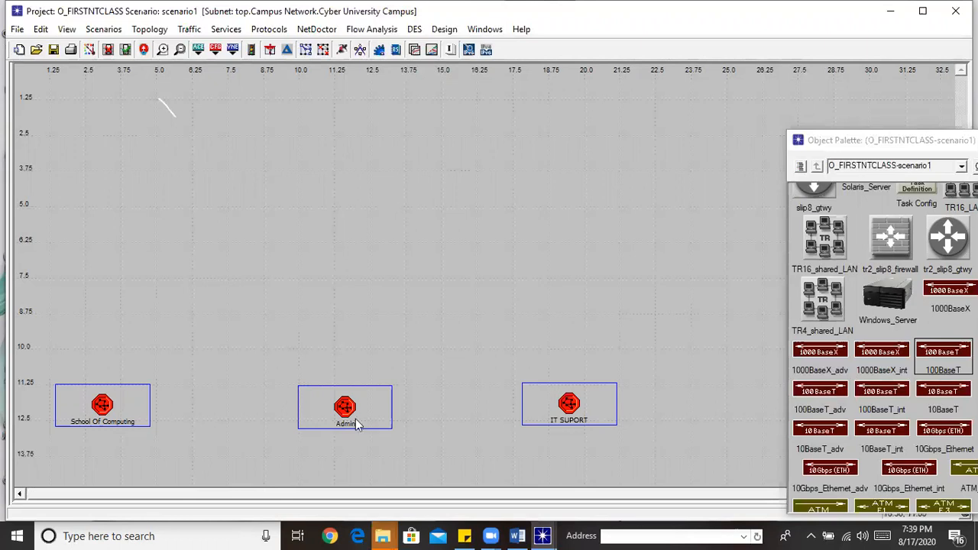
pyautogui.doubleClick(103, 419)
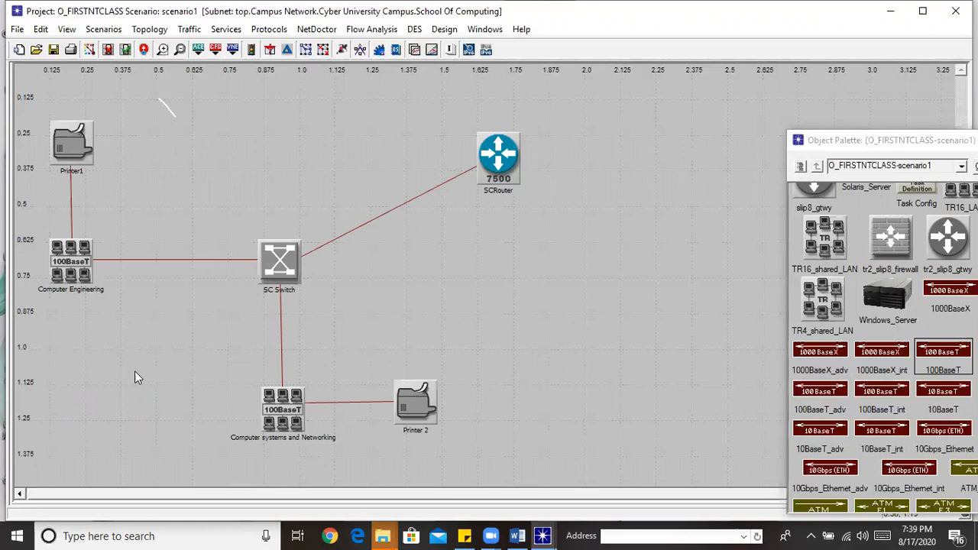
pyautogui.click(144, 50)
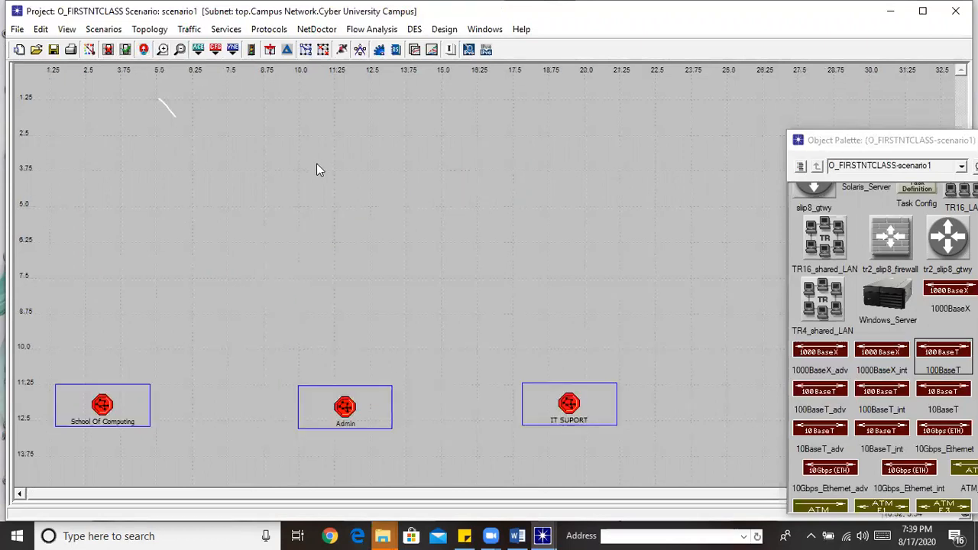
pyautogui.doubleClick(349, 405)
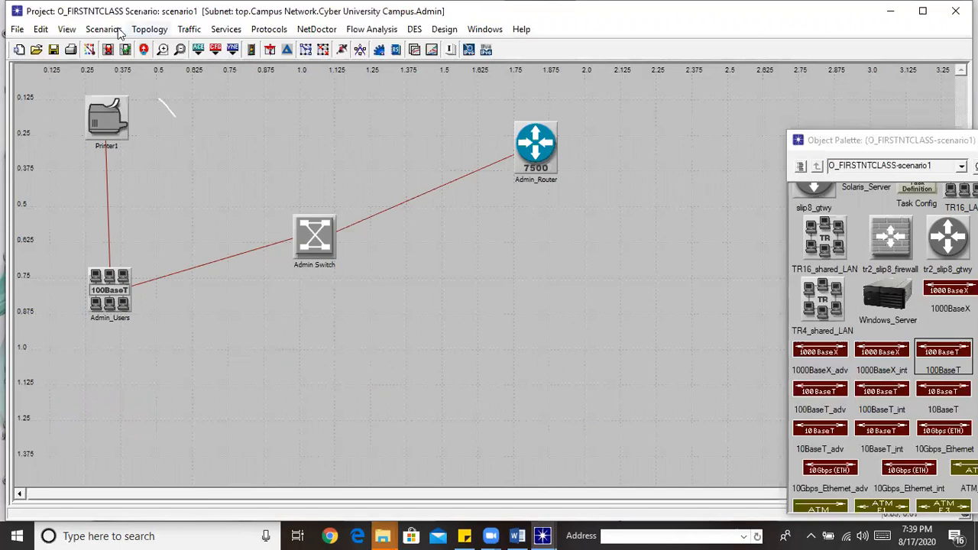
pyautogui.click(145, 50)
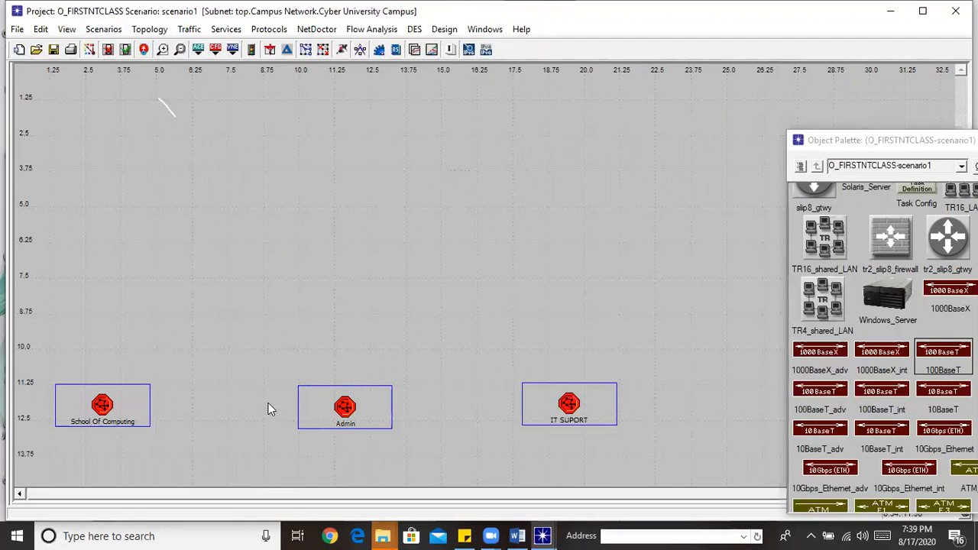
pyautogui.doubleClick(105, 409)
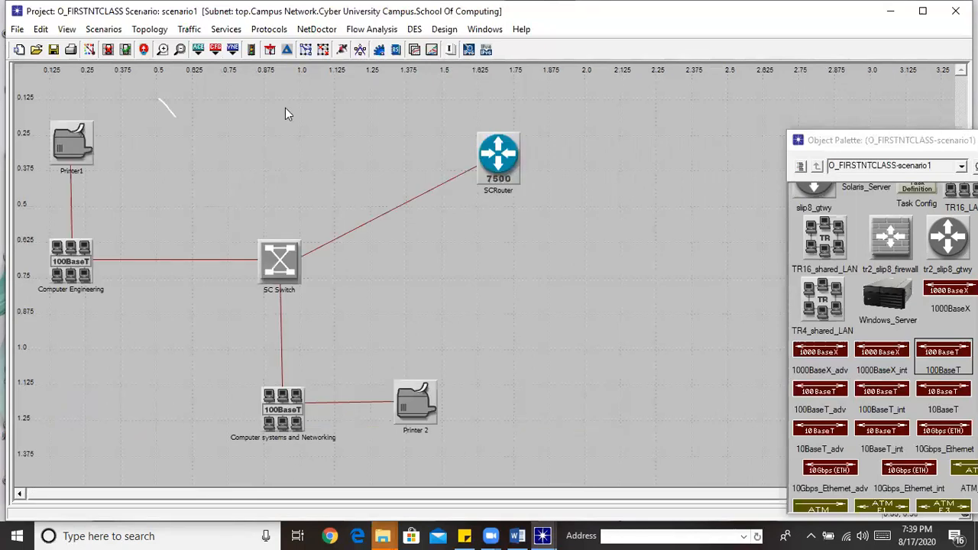
pyautogui.click(144, 50)
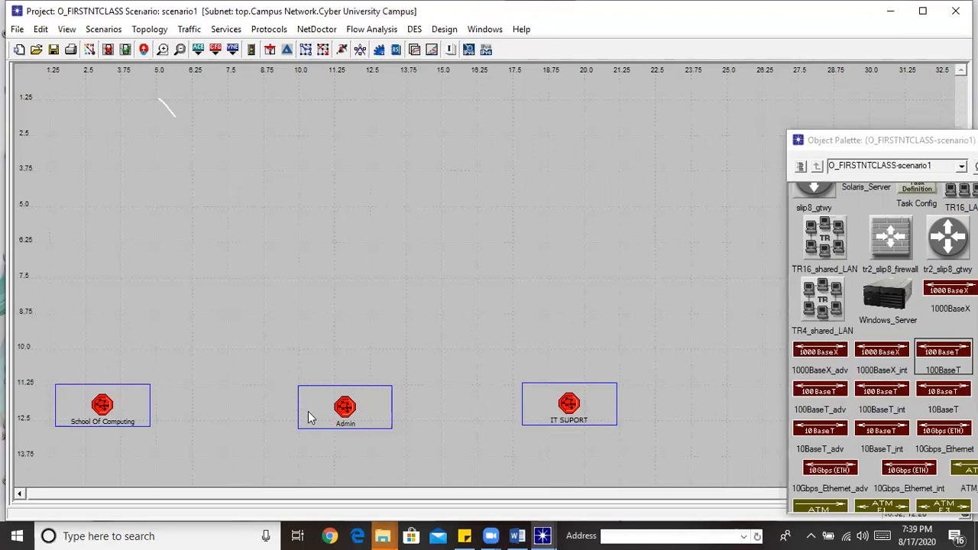
# Inspect School Of Computing's devices, return to campus, pull the object palette fully into view, then reopen the subnet
pyautogui.doubleClick(105, 405)
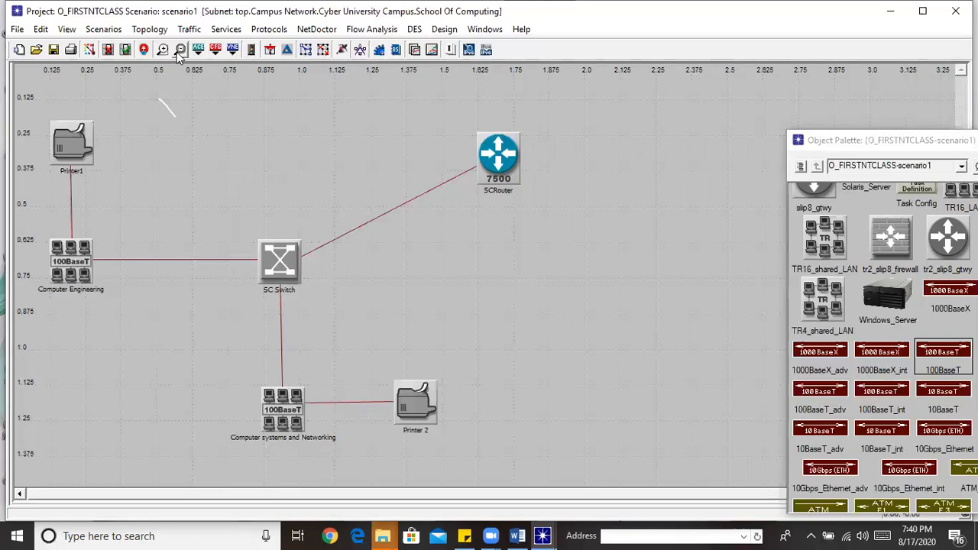
pyautogui.click(145, 50)
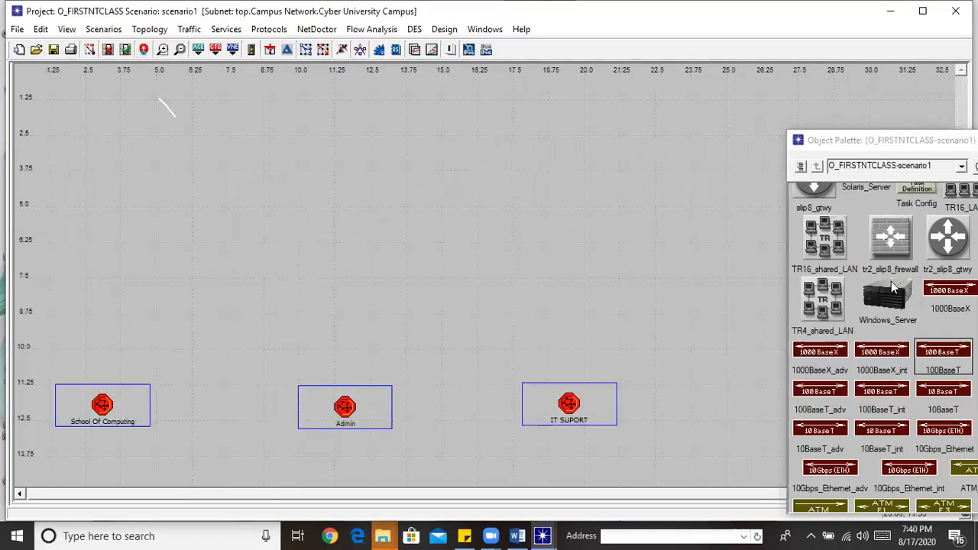
pyautogui.moveTo(900, 142); pyautogui.dragTo(773, 89)
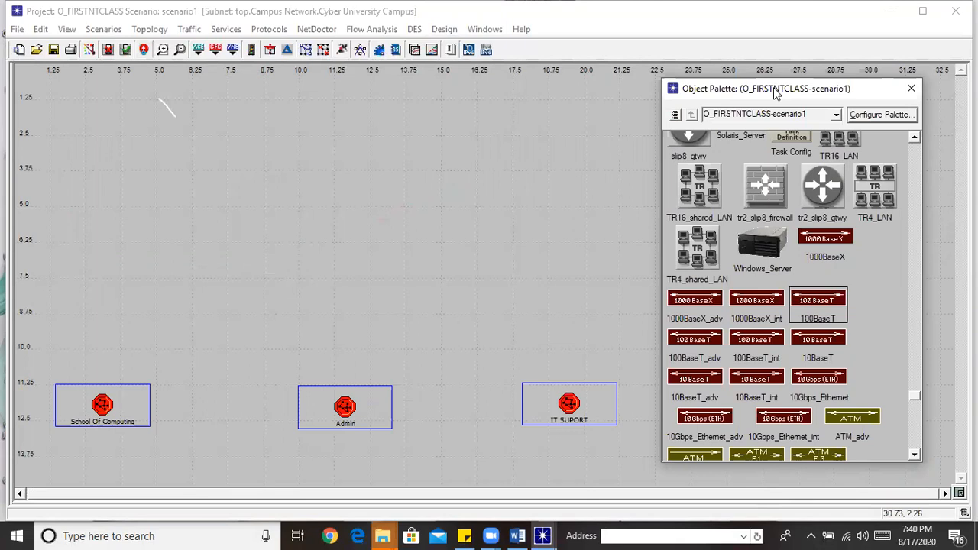
pyautogui.doubleClick(97, 406)
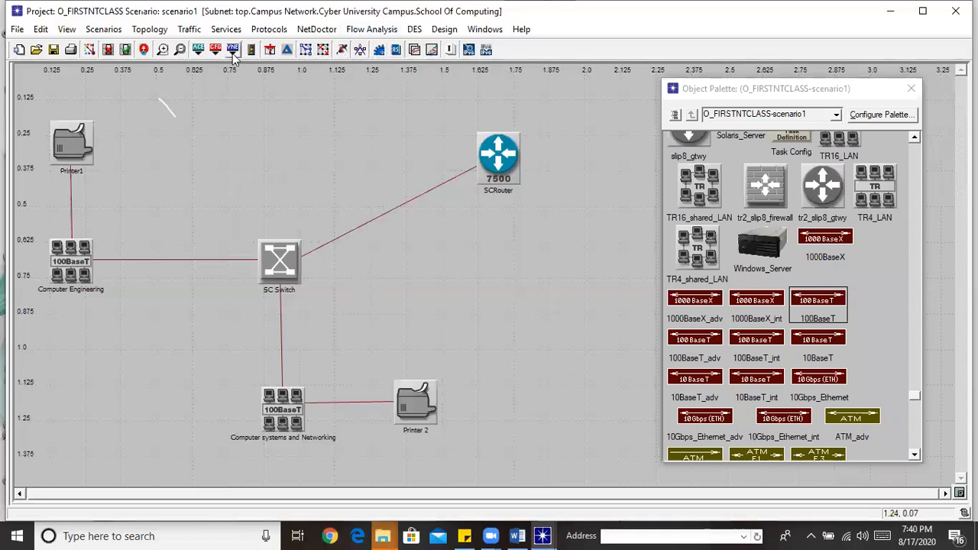
# Return to the campus view and scroll the object palette to the ethernet16_switch
pyautogui.click(144, 49)
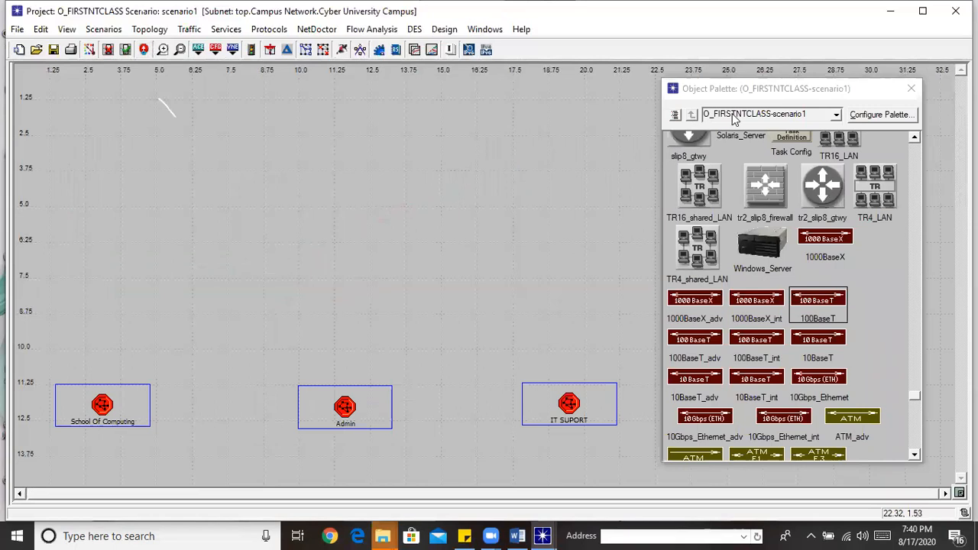
pyautogui.click(865, 87)
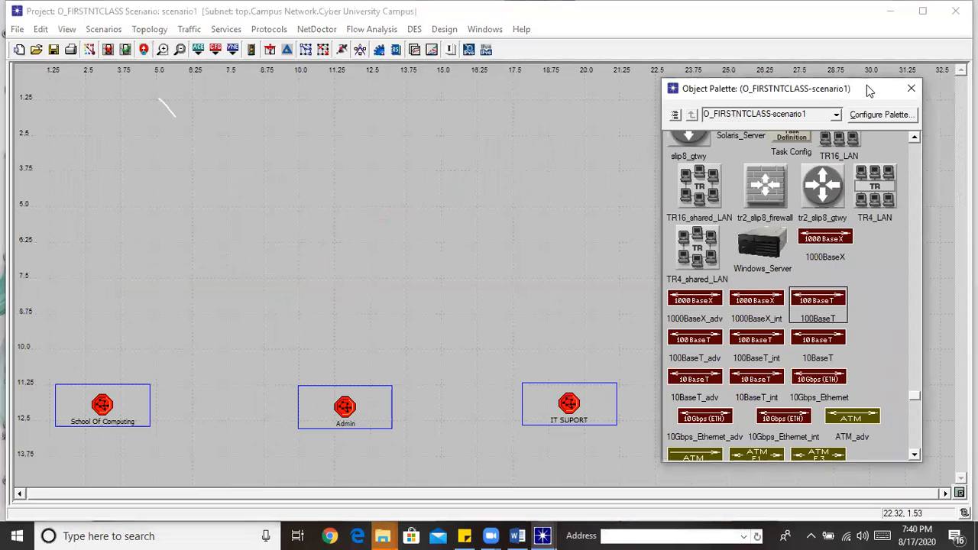
pyautogui.moveTo(868, 90); pyautogui.dragTo(904, 90)
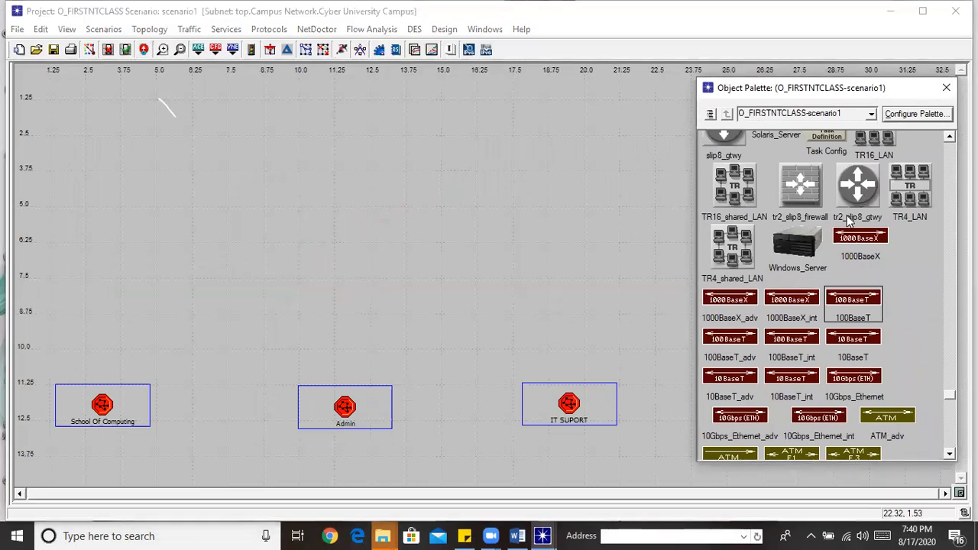
pyautogui.scroll(-10, 948, 393)
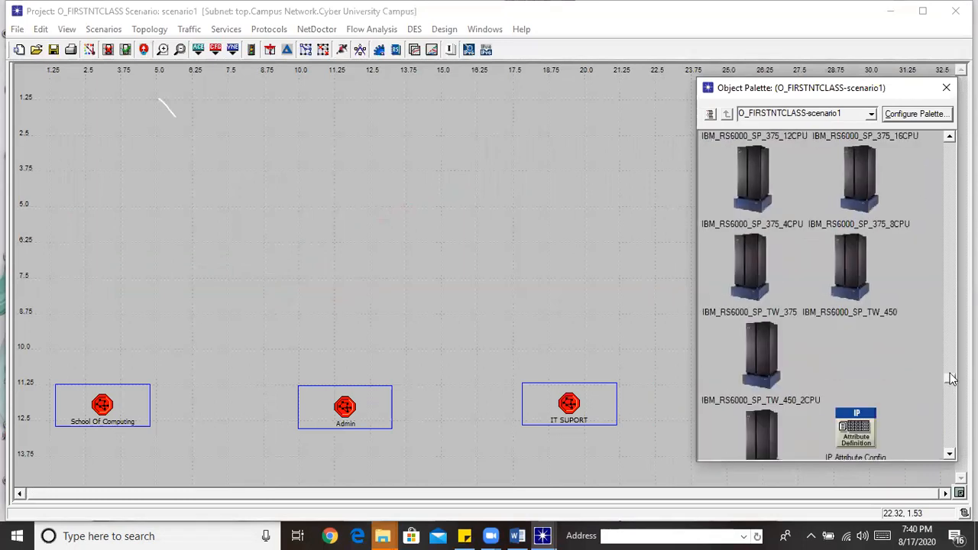
pyautogui.moveTo(945, 336); pyautogui.dragTo(950, 217)
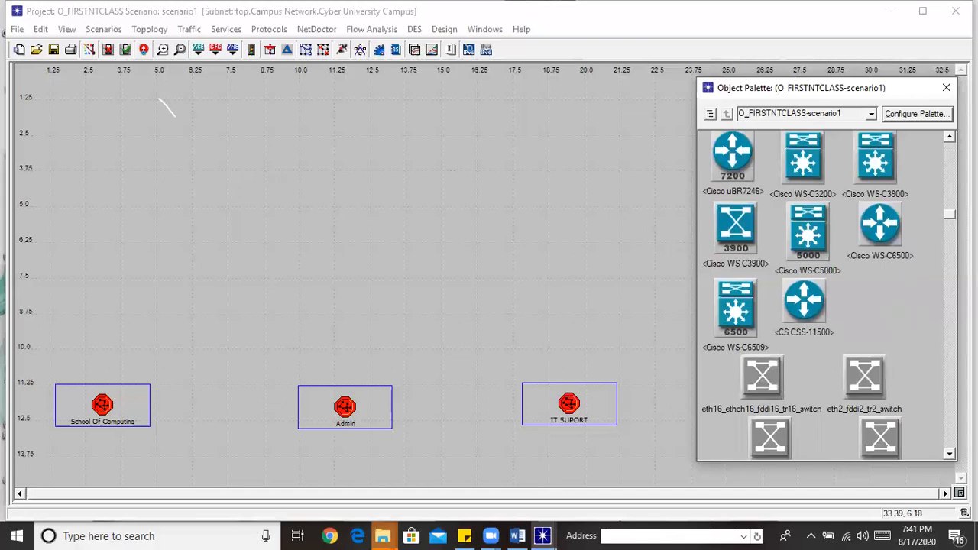
pyautogui.moveTo(950, 222); pyautogui.dragTo(950, 235)
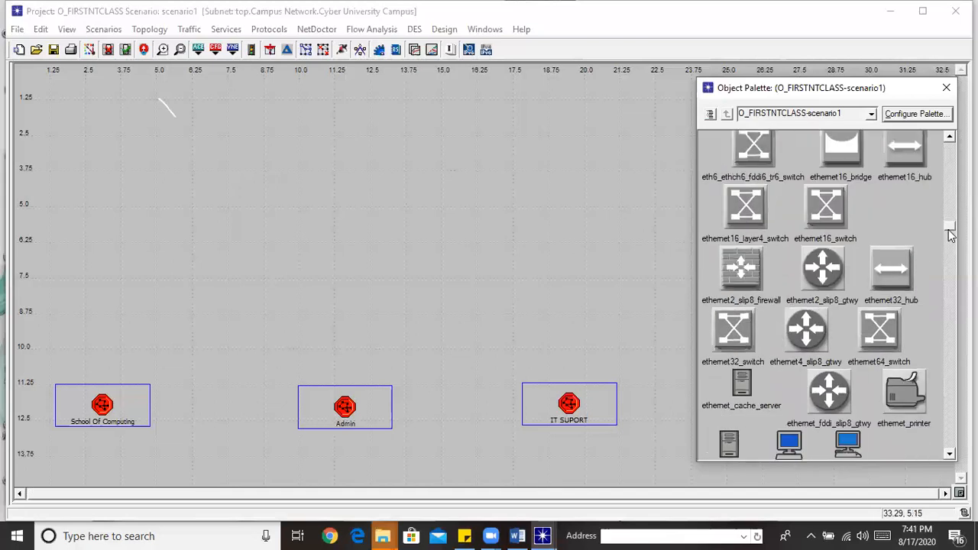
pyautogui.scroll(1, 950, 234)
# Place an ethernet16_switch above the Admin subnet and name it 'Core Switch'
pyautogui.click(826, 254)
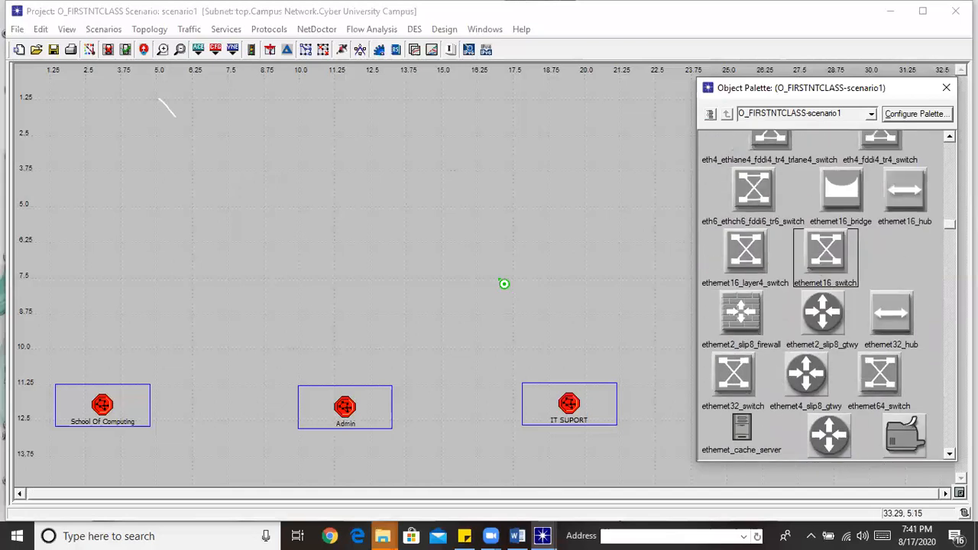
pyautogui.click(344, 260)
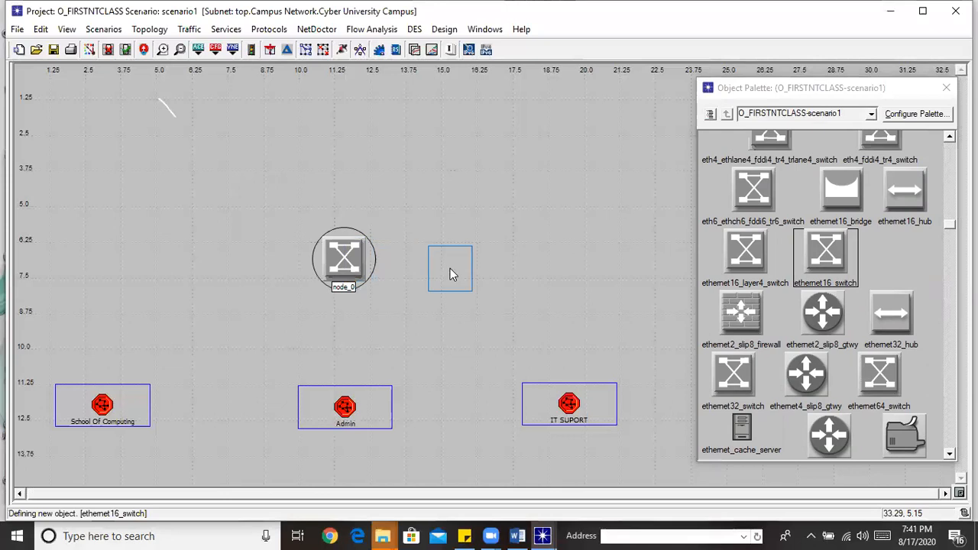
pyautogui.rightClick(353, 285)
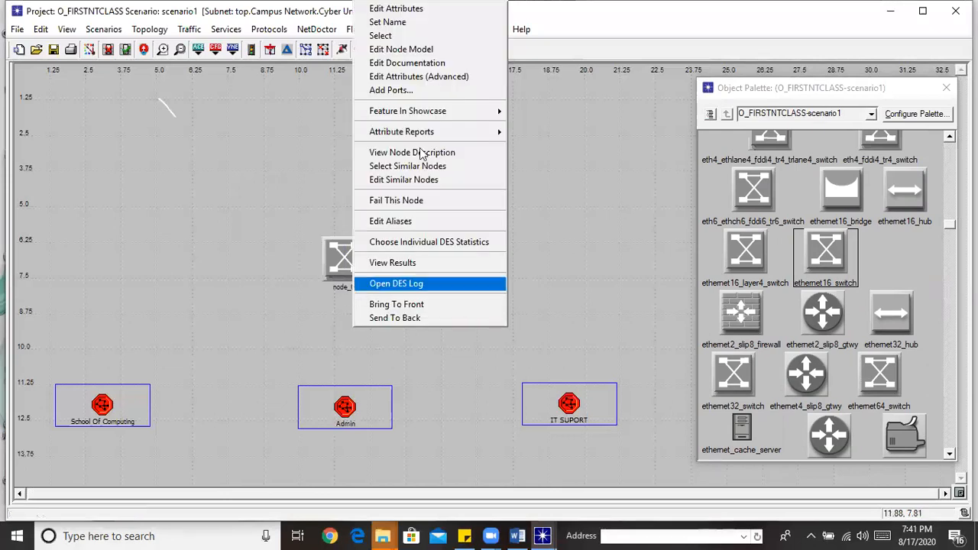
pyautogui.click(408, 22)
pyautogui.write('C')
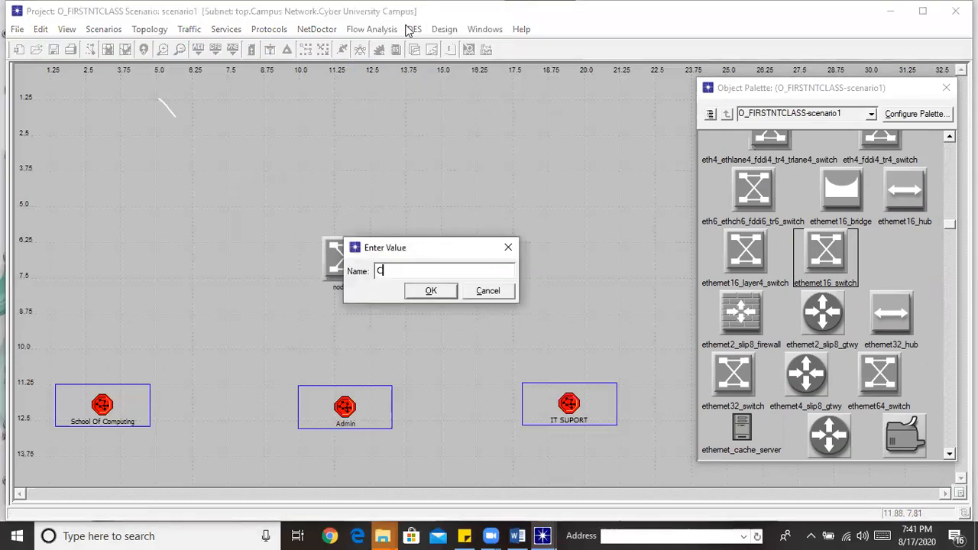
pyautogui.write('ore Switch')
pyautogui.click(431, 292)
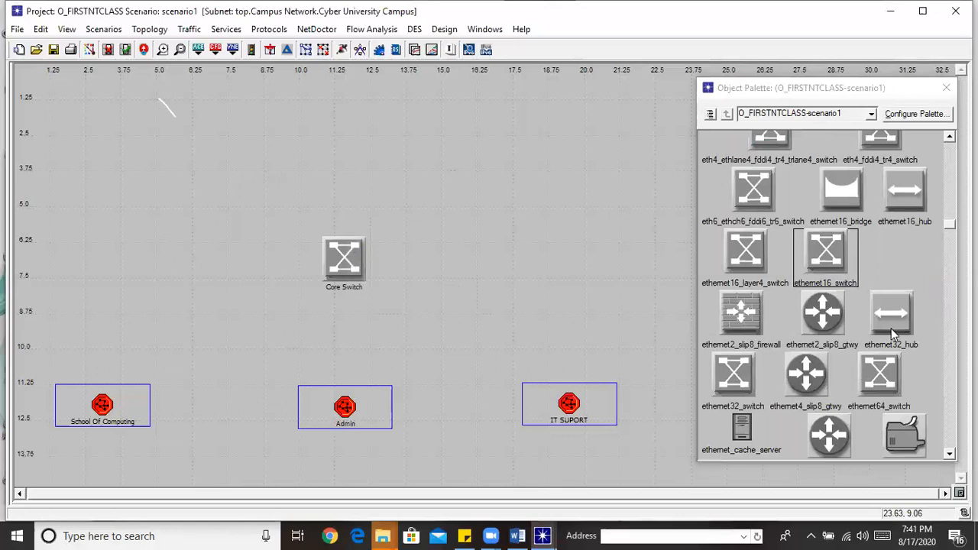
# Connect Core Switch to SCRouter inside School Of Computing with a 100BaseT link
pyautogui.moveTo(950, 224); pyautogui.dragTo(950, 395)
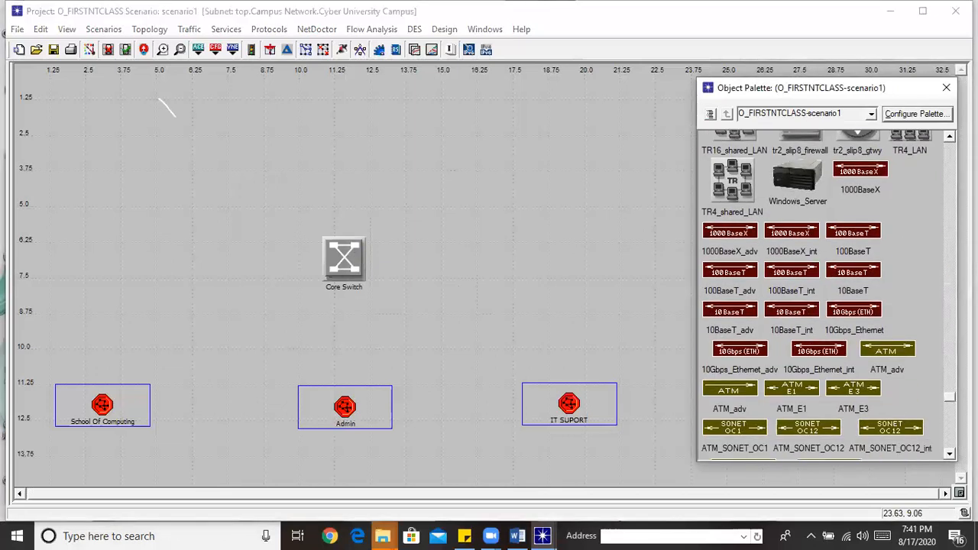
pyautogui.click(847, 231)
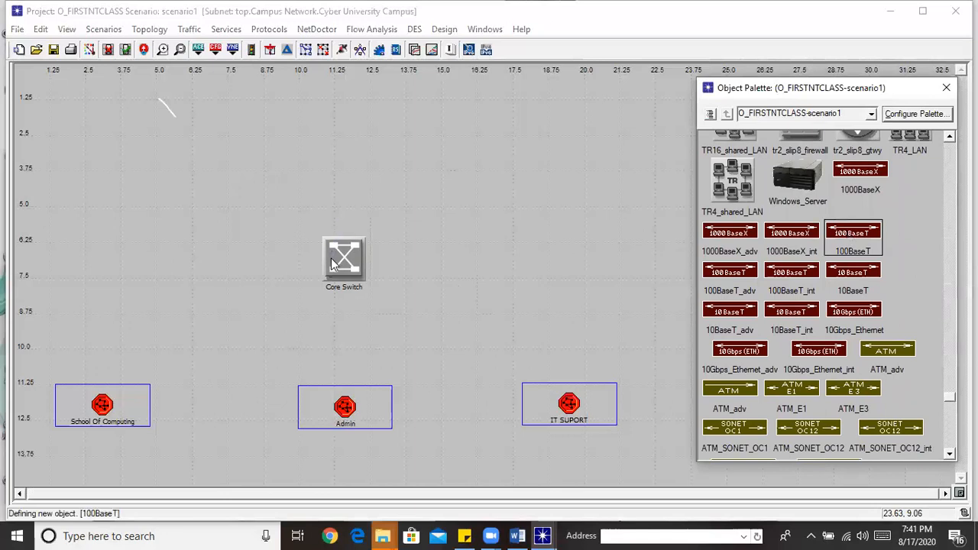
pyautogui.click(342, 259)
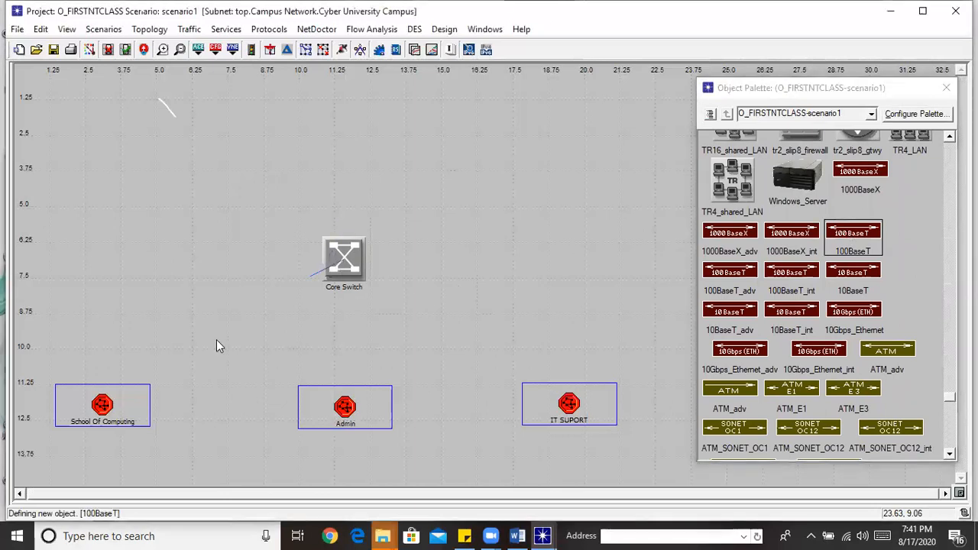
pyautogui.click(102, 405)
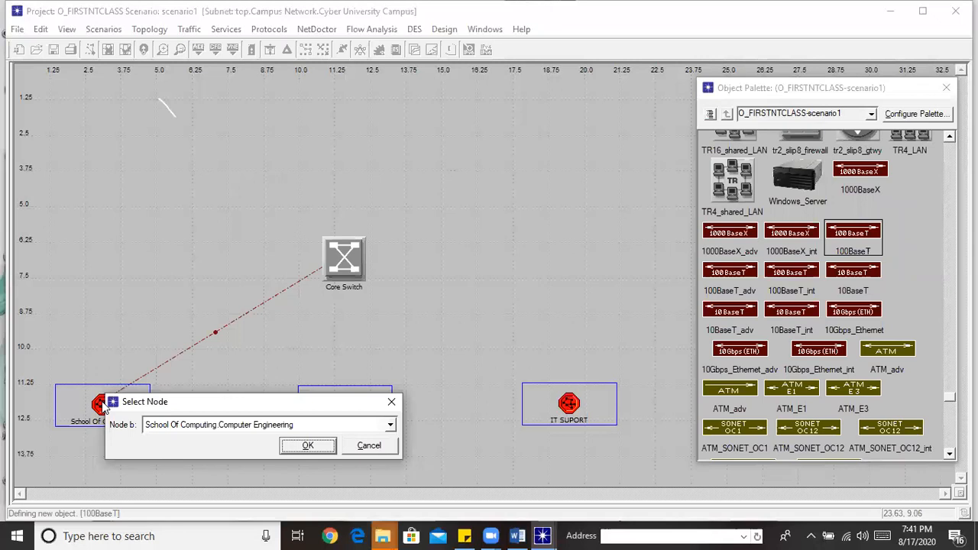
pyautogui.click(390, 427)
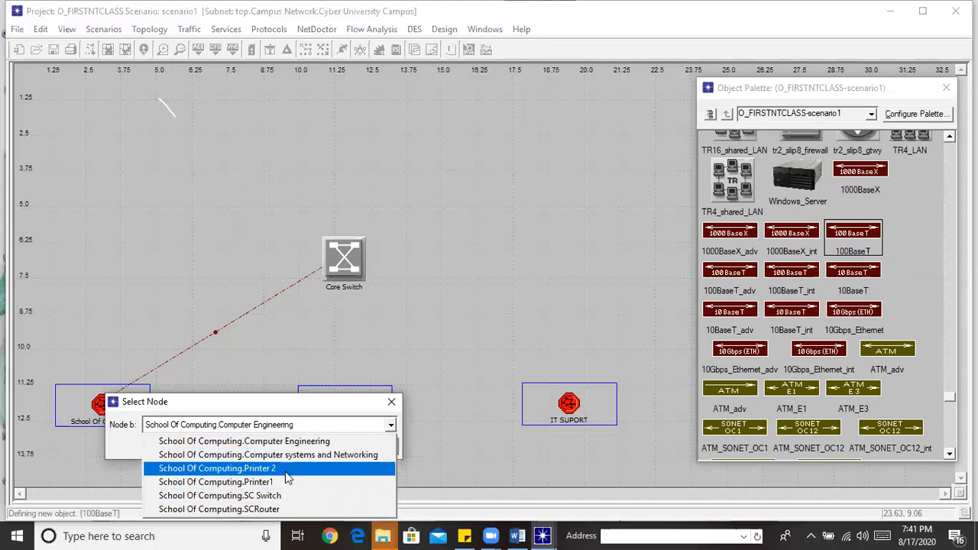
pyautogui.click(243, 509)
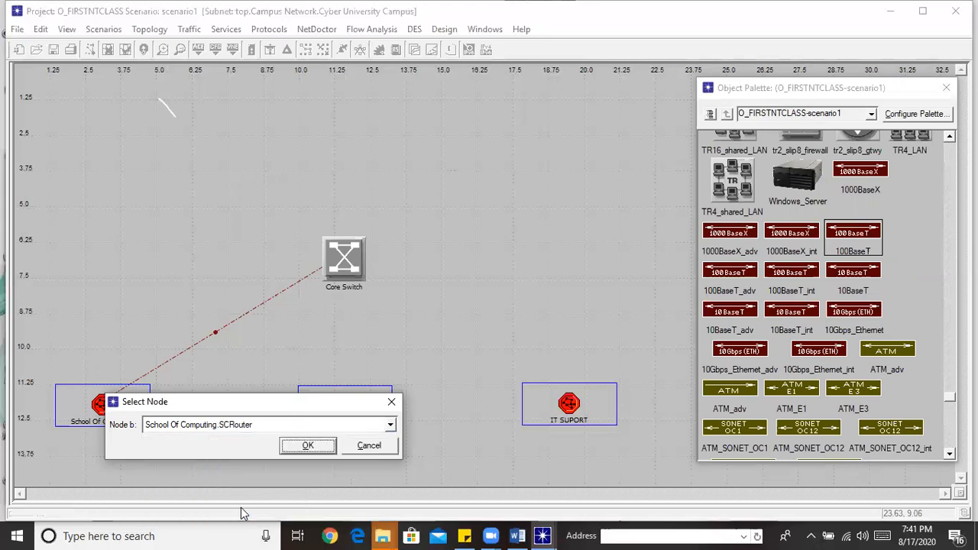
pyautogui.click(306, 448)
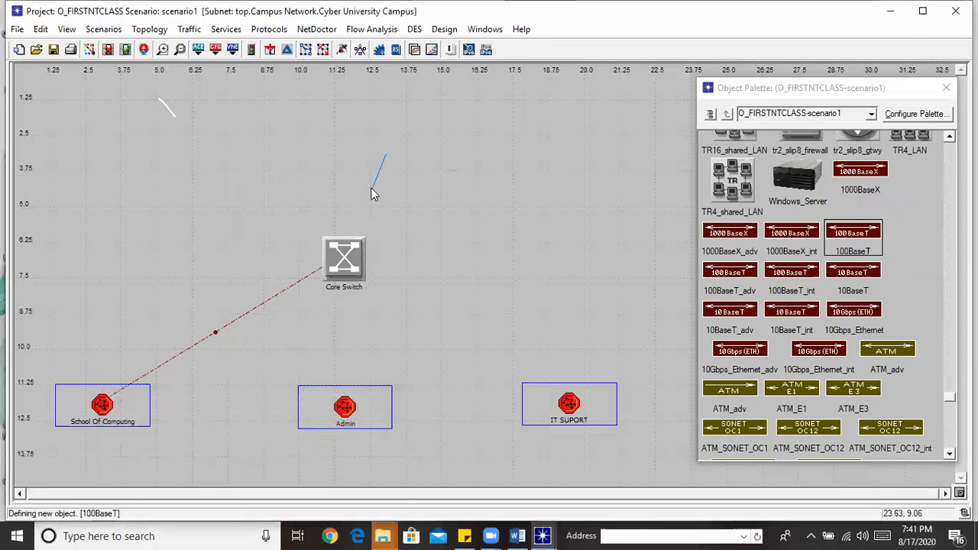
# Add a second 100BaseT link from Core Switch to the Admin router
pyautogui.click(348, 264)
pyautogui.click(352, 393)
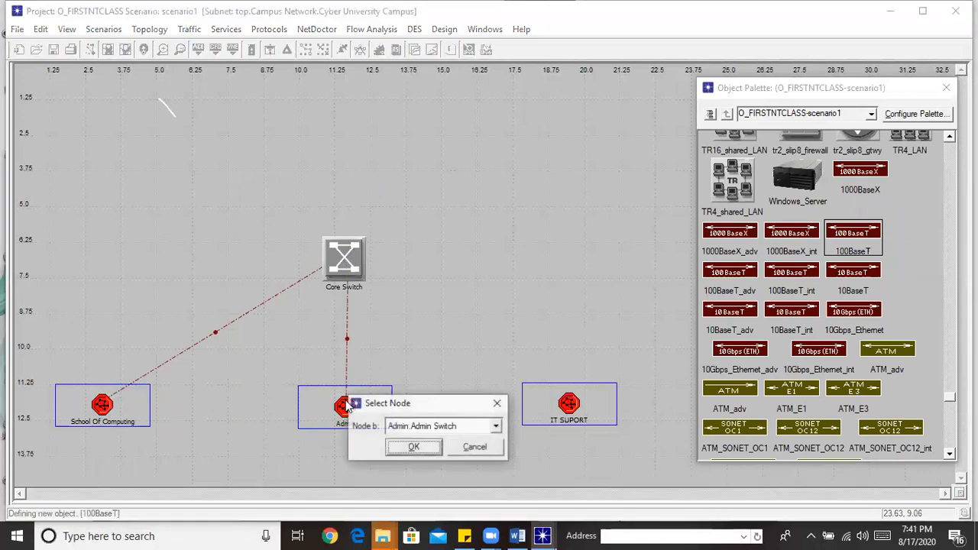
pyautogui.click(497, 426)
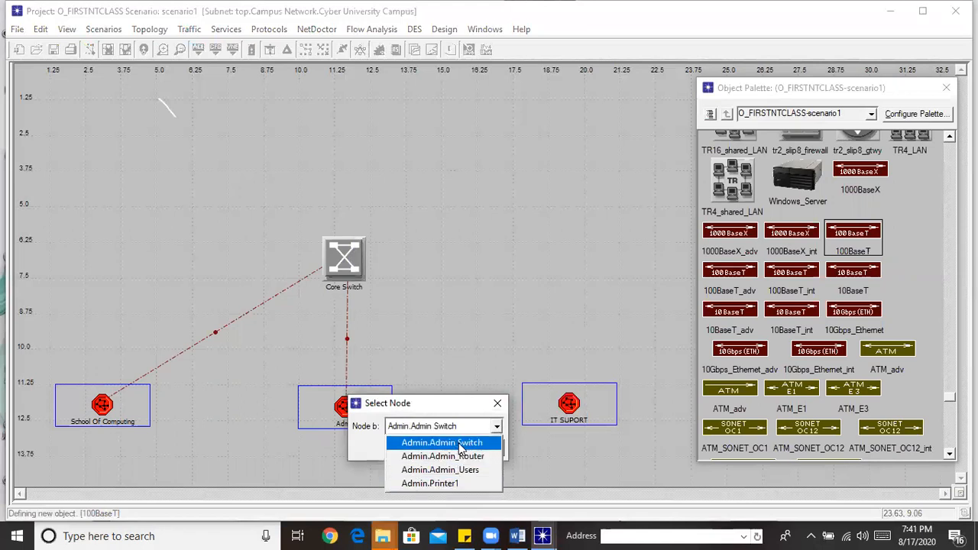
pyautogui.click(434, 456)
pyautogui.click(413, 447)
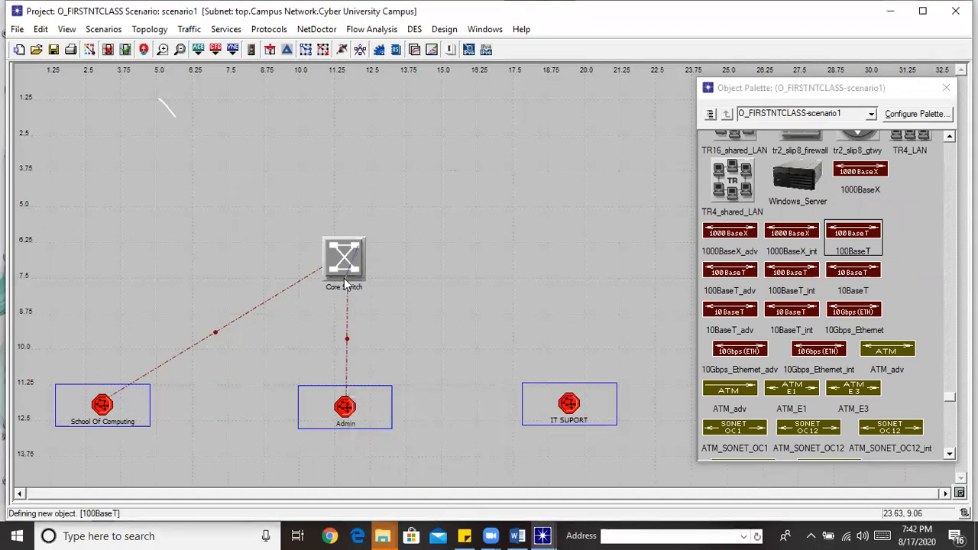
# Link Core Switch to IT SUPORT.ITROUTER, then shift Core Switch up and right
pyautogui.click(356, 267)
pyautogui.click(588, 415)
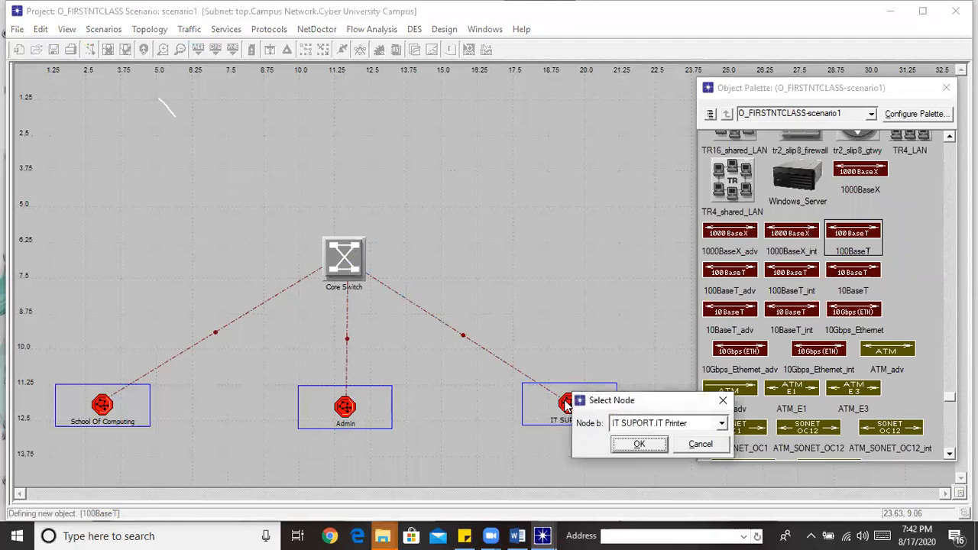
pyautogui.click(721, 425)
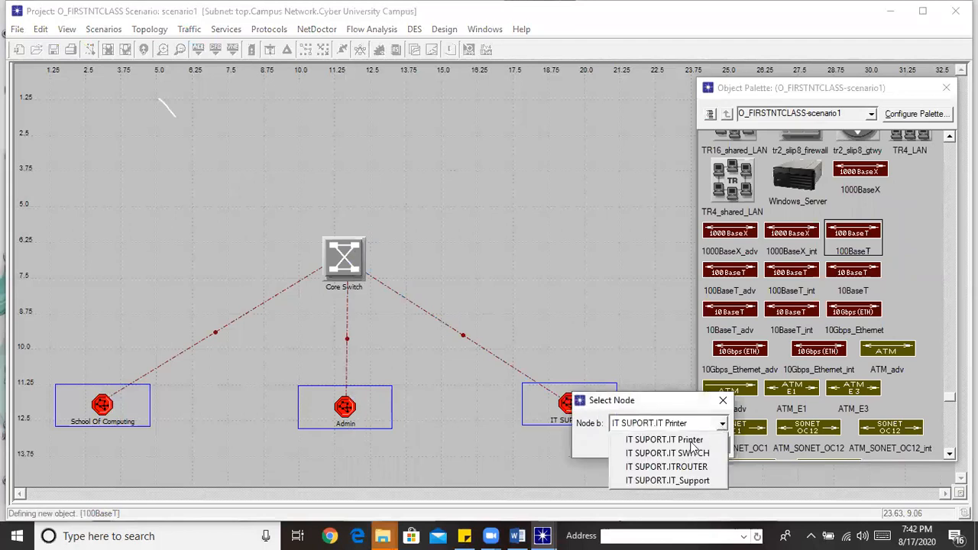
pyautogui.click(675, 467)
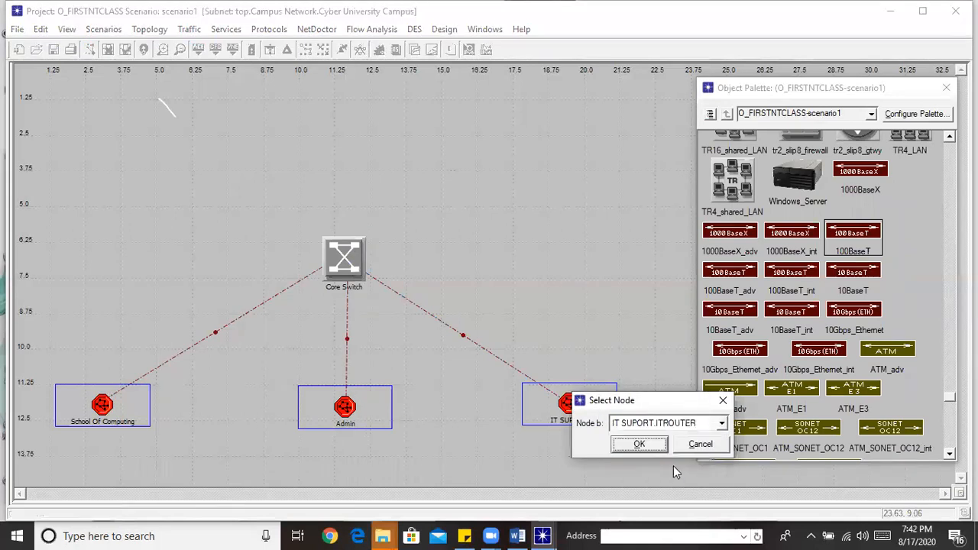
pyautogui.click(638, 444)
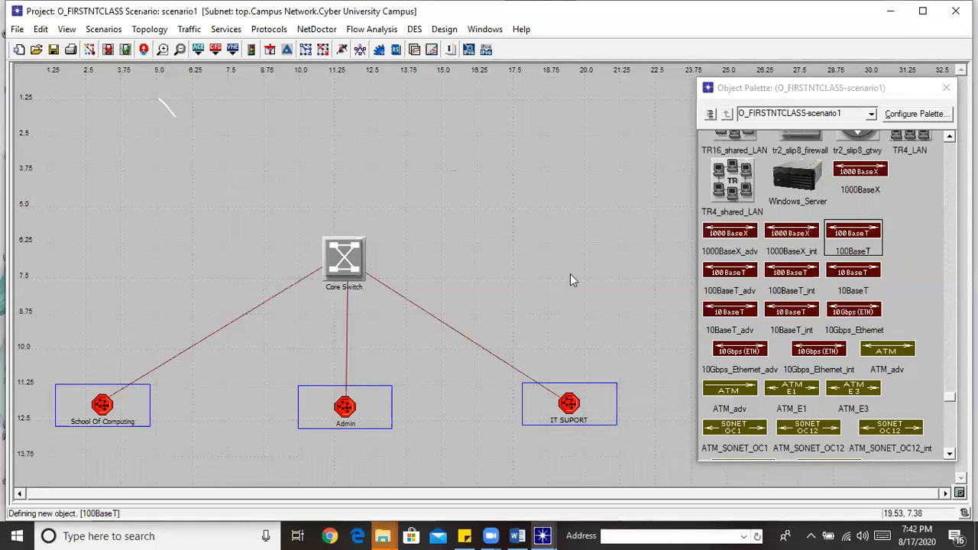
pyautogui.moveTo(366, 239); pyautogui.dragTo(368, 239)
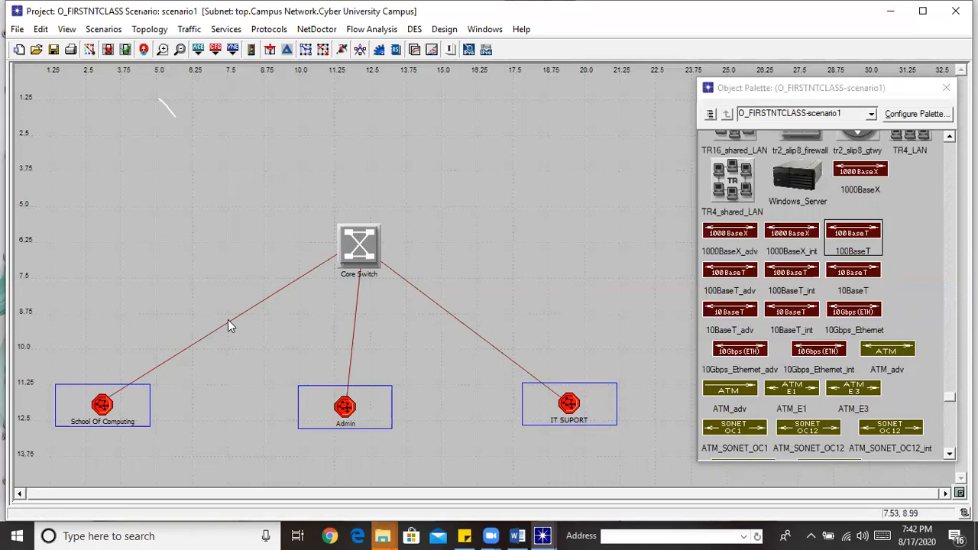
# Inside School Of Computing, align SCRouter with SC Switch and nudge Printer 2 down-right
pyautogui.moveTo(228, 321)
pyautogui.doubleClick(97, 407)
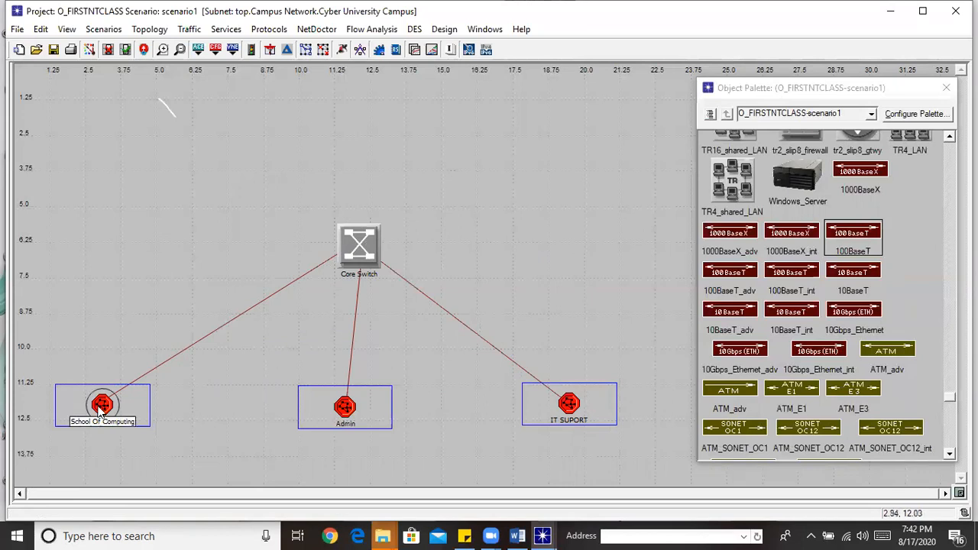
pyautogui.click(144, 49)
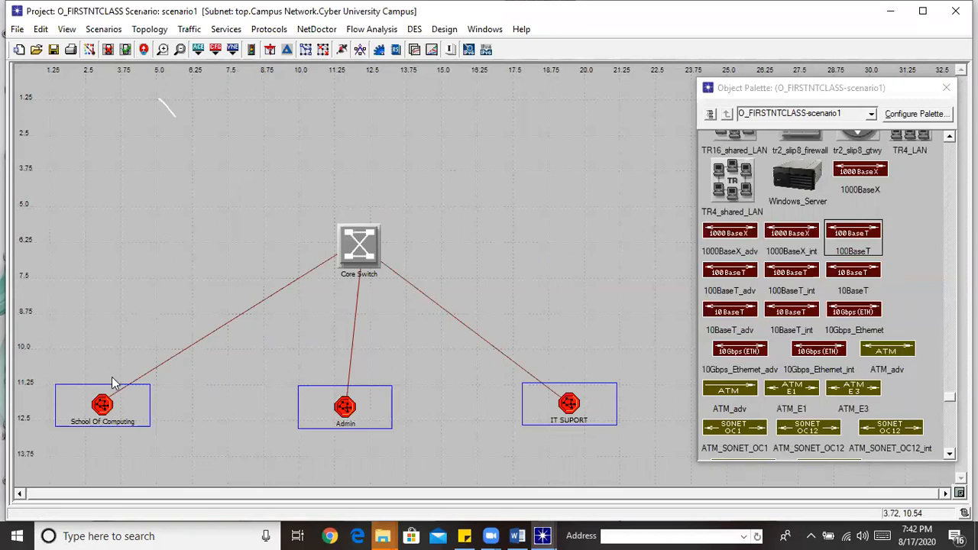
pyautogui.doubleClick(100, 402)
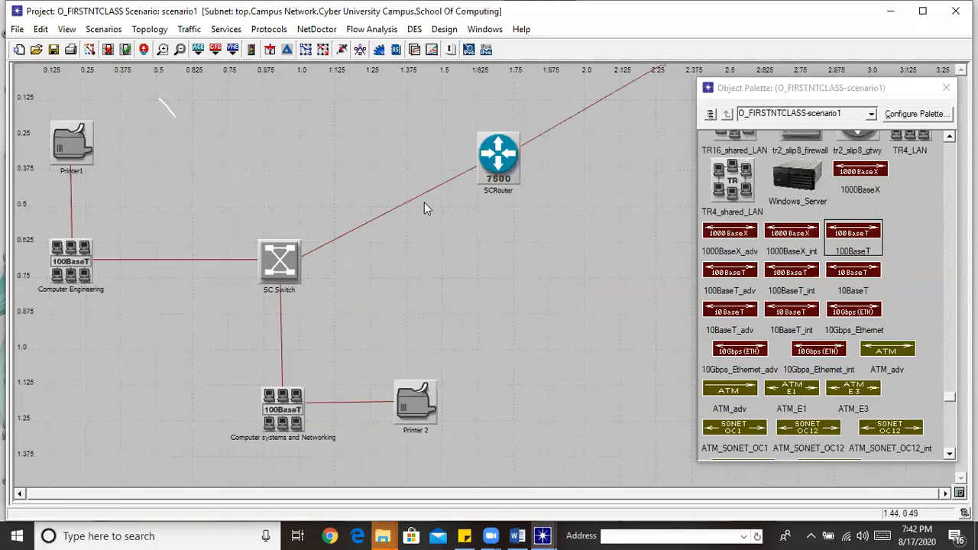
pyautogui.moveTo(515, 155); pyautogui.dragTo(511, 259)
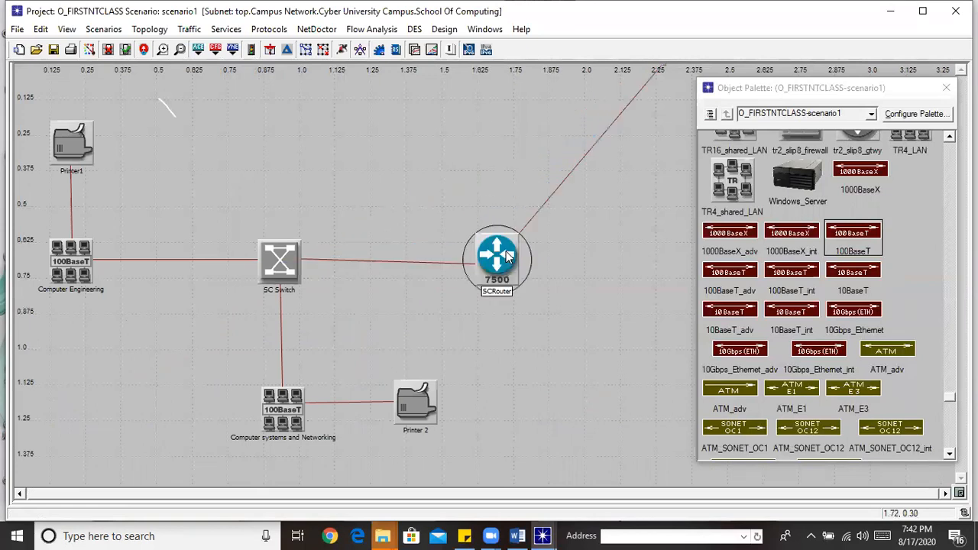
pyautogui.click(898, 98)
pyautogui.moveTo(898, 98); pyautogui.dragTo(943, 126)
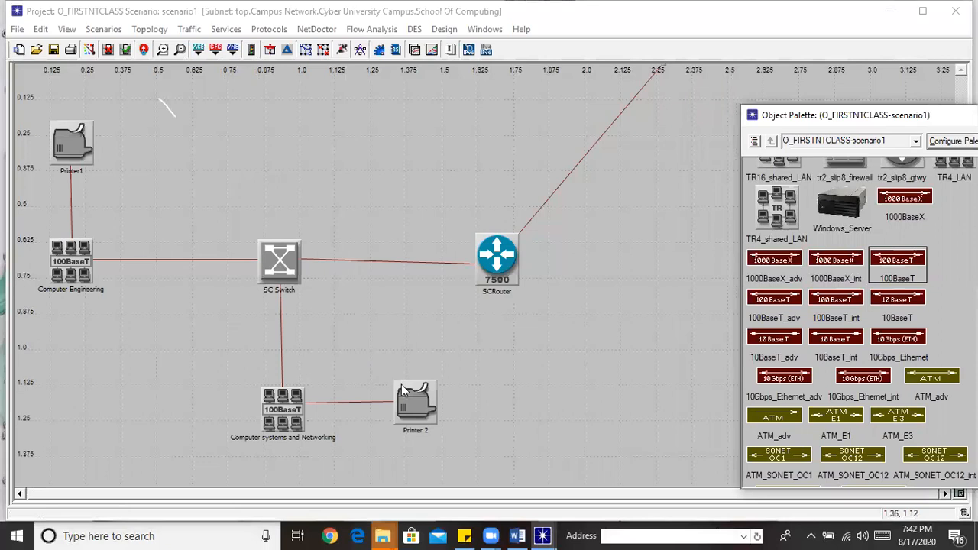
pyautogui.moveTo(408, 388); pyautogui.dragTo(413, 396)
pyautogui.moveTo(521, 274); pyautogui.dragTo(530, 257)
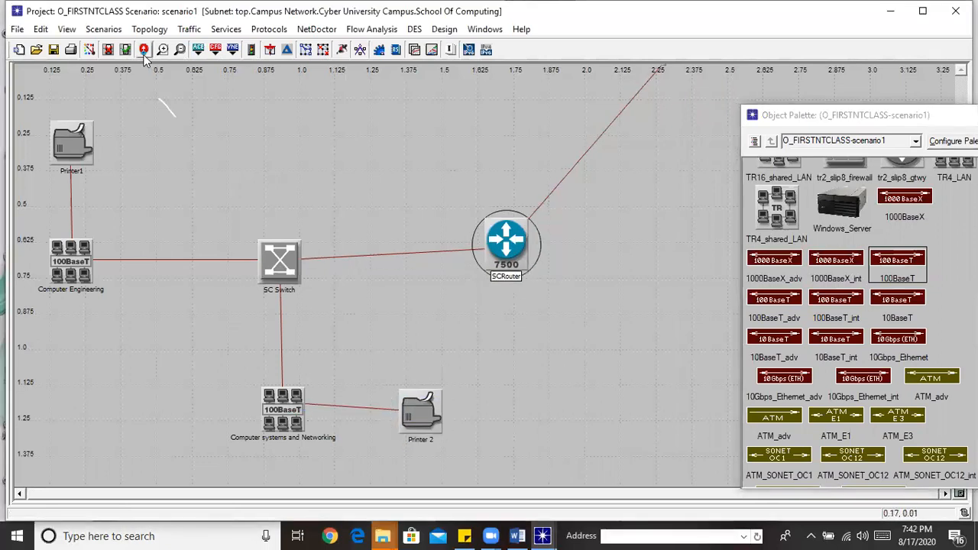
pyautogui.click(144, 52)
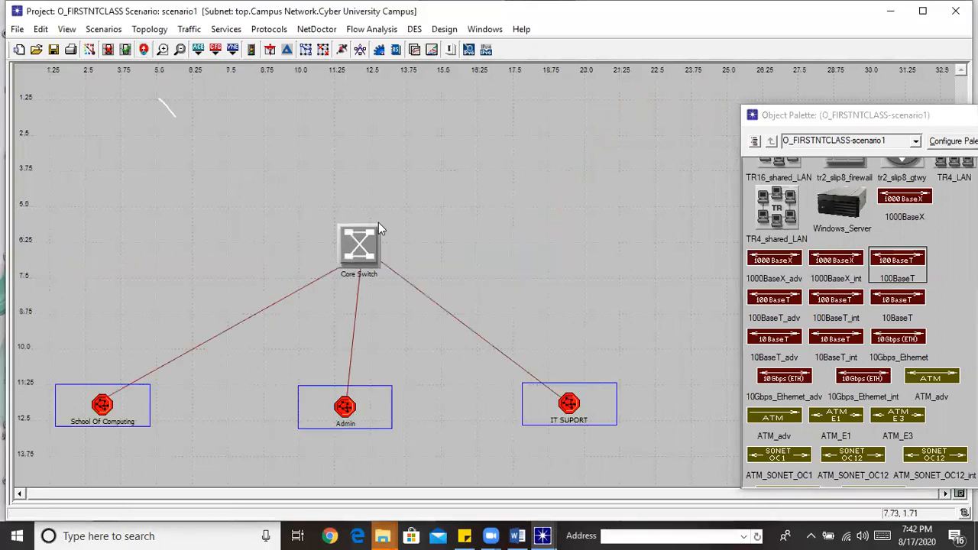
# Move Admin_Router lower inside the Admin subnet
pyautogui.doubleClick(358, 409)
pyautogui.click(545, 147)
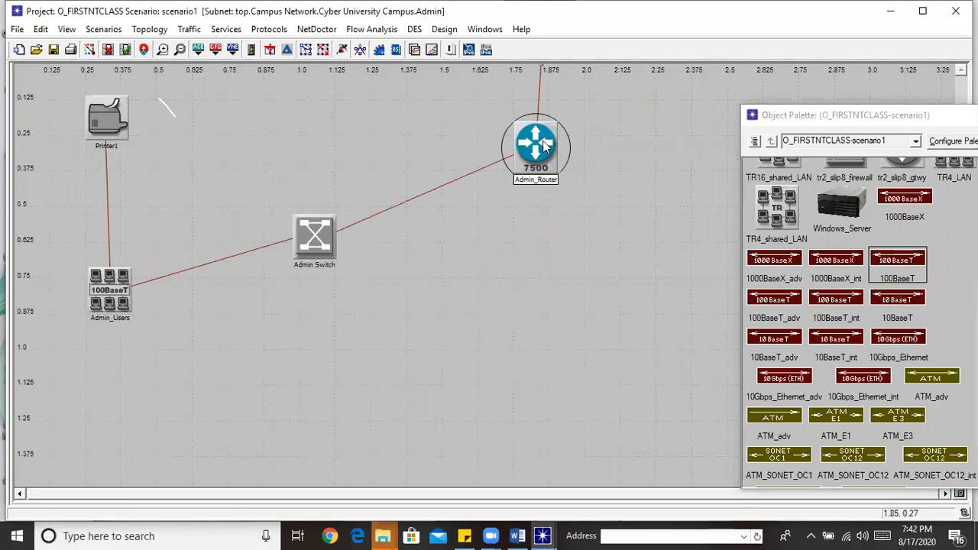
pyautogui.moveTo(545, 146); pyautogui.dragTo(552, 214)
pyautogui.click(144, 50)
# Move ITROUTER down inside IT SUPORT, then reopen the Cyber University Campus subnet
pyautogui.doubleClick(568, 406)
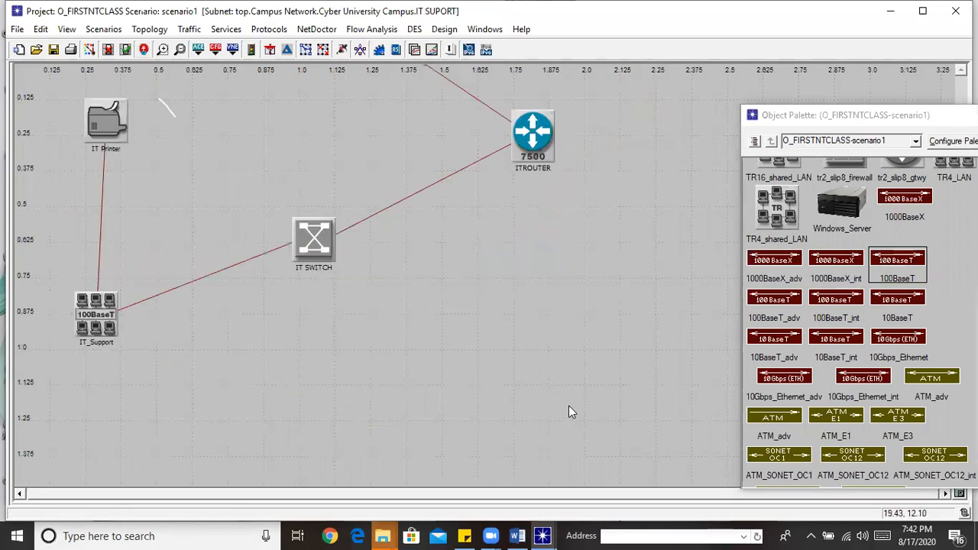
pyautogui.moveTo(539, 138); pyautogui.dragTo(549, 185)
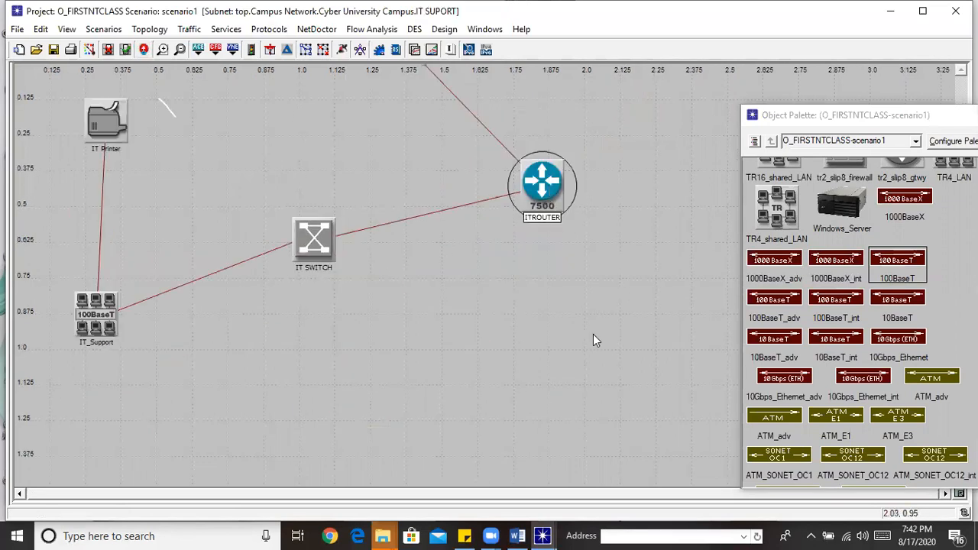
pyautogui.click(144, 49)
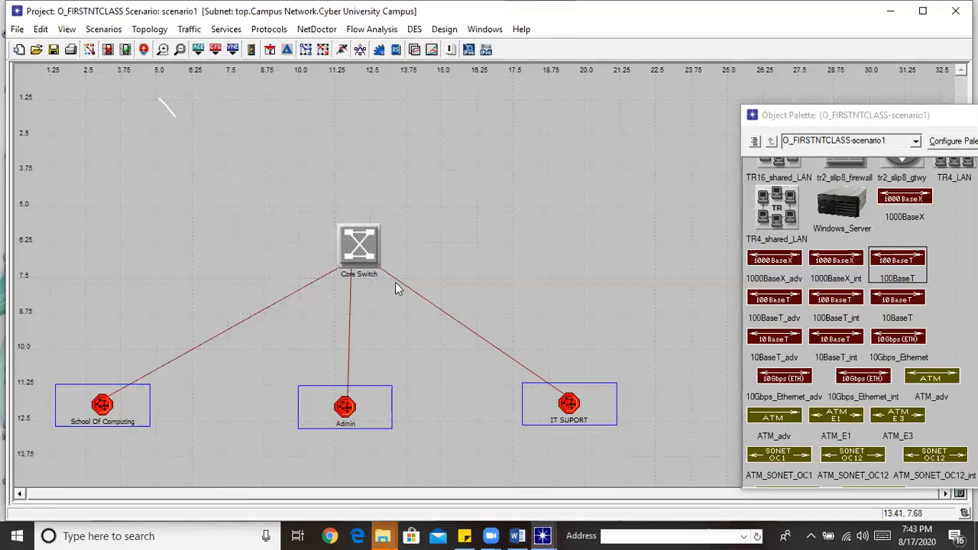
pyautogui.click(144, 50)
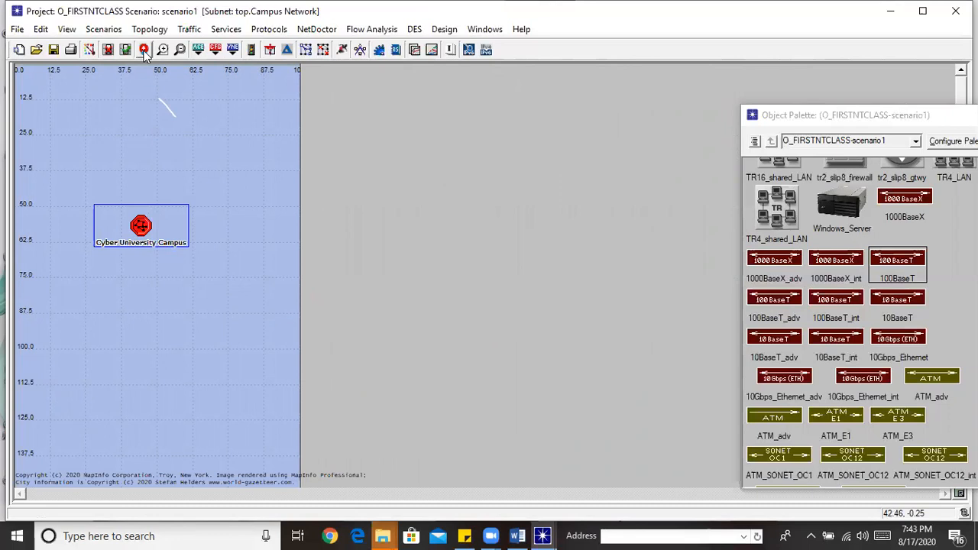
pyautogui.doubleClick(141, 225)
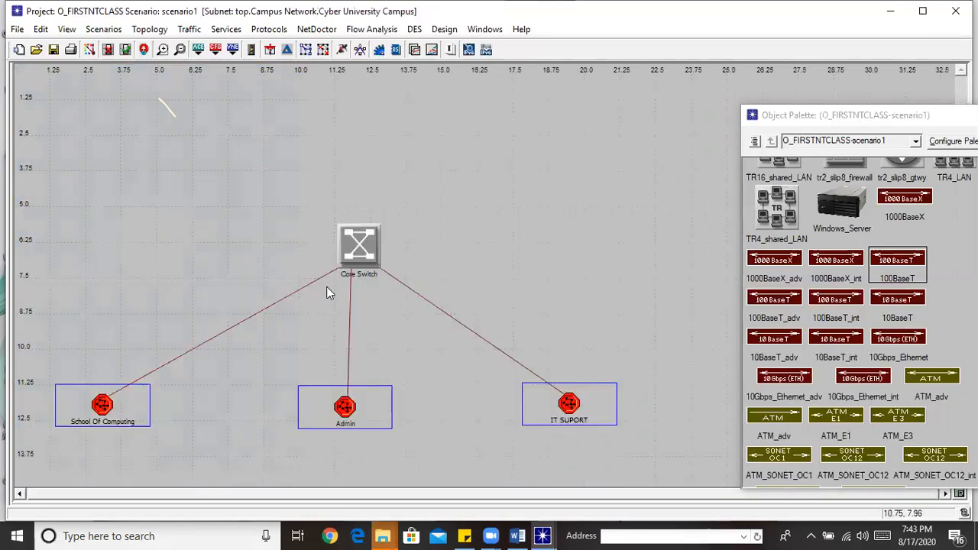
# Nudge Core Switch slightly and scroll the object palette to the Cisco 7505 router
pyautogui.click(366, 248)
pyautogui.moveTo(365, 249)
pyautogui.mouseDown()
pyautogui.moveTo(351, 245)
pyautogui.moveTo(369, 252)
pyautogui.mouseUp()
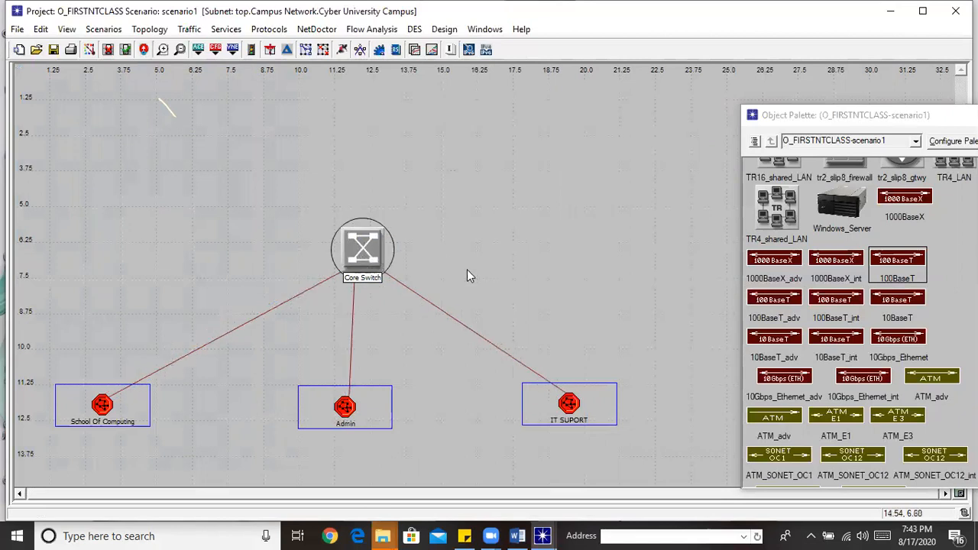
pyautogui.moveTo(923, 115); pyautogui.dragTo(804, 70)
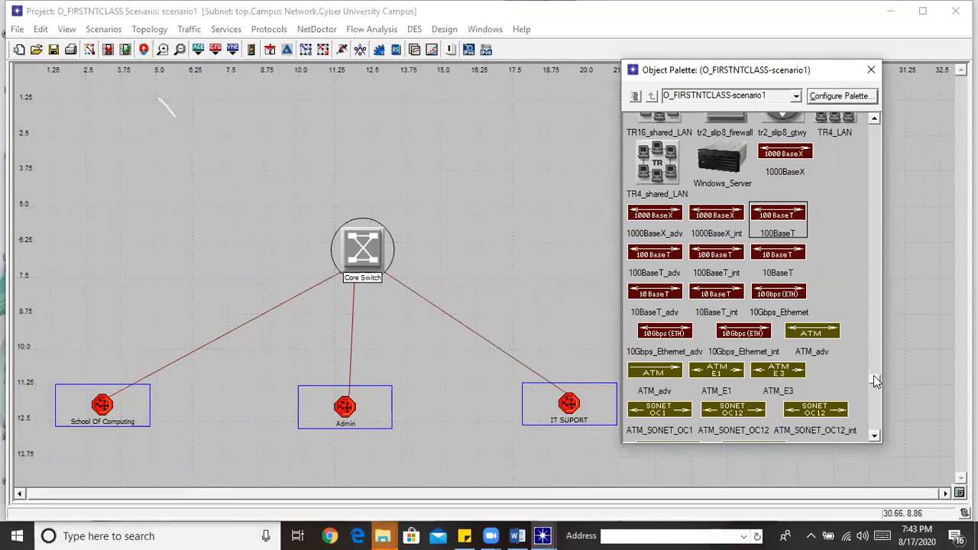
pyautogui.moveTo(877, 380); pyautogui.dragTo(892, 169)
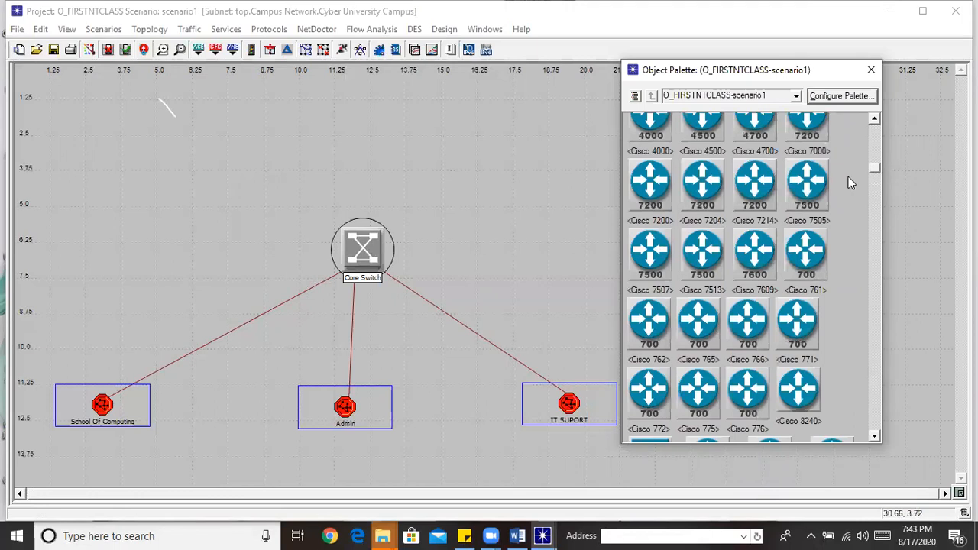
# Place a Cisco 7505 router above Core Switch and name it 'Core Router'
pyautogui.click(808, 193)
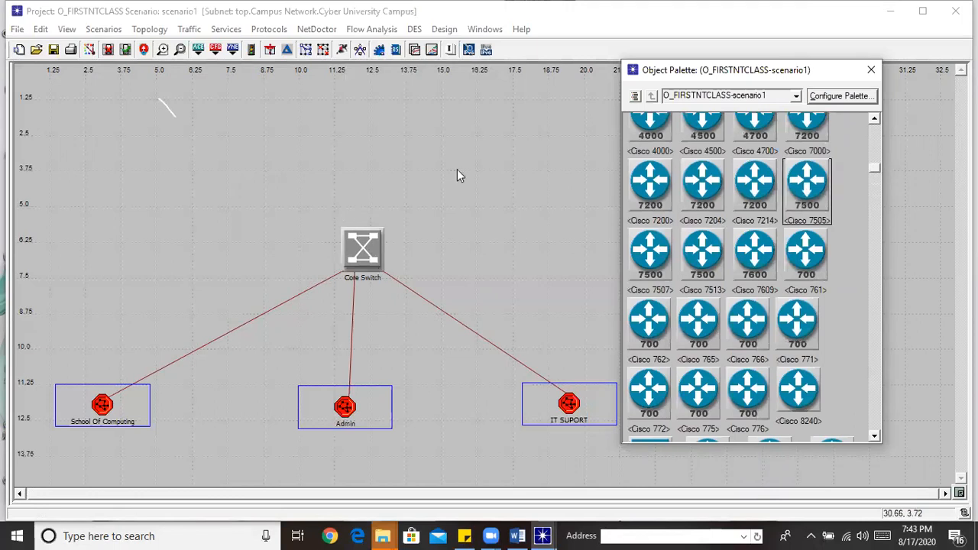
pyautogui.click(362, 120)
pyautogui.click(384, 126)
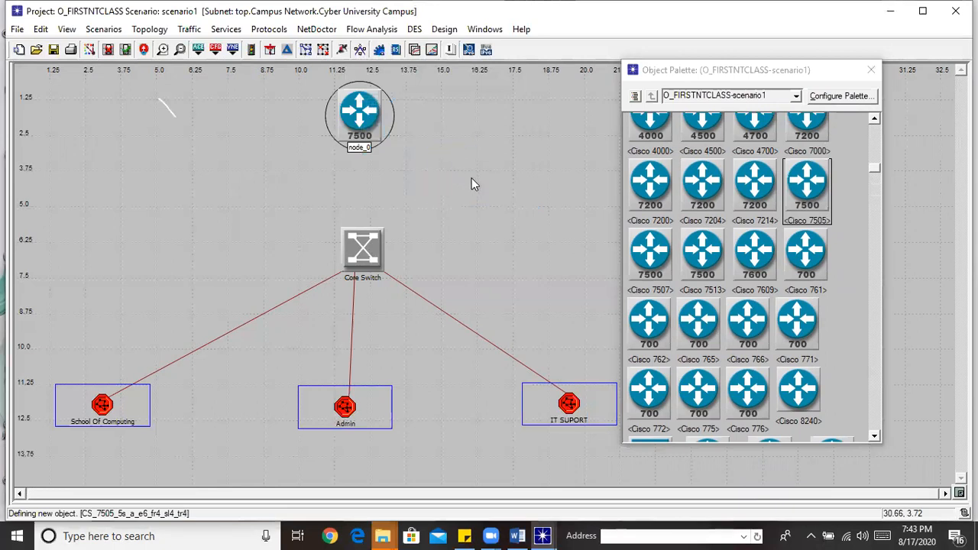
pyautogui.rightClick(361, 141)
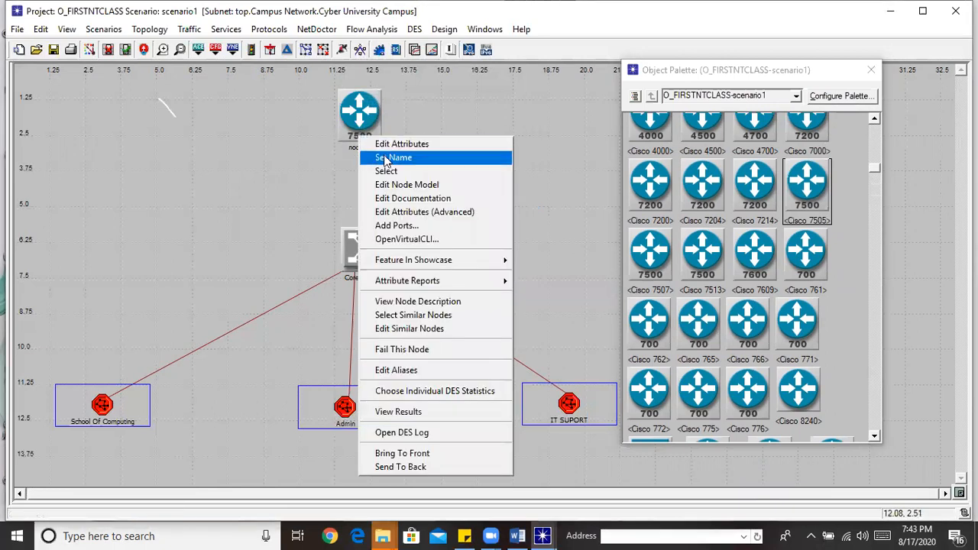
pyautogui.click(385, 156)
pyautogui.write('Core Router')
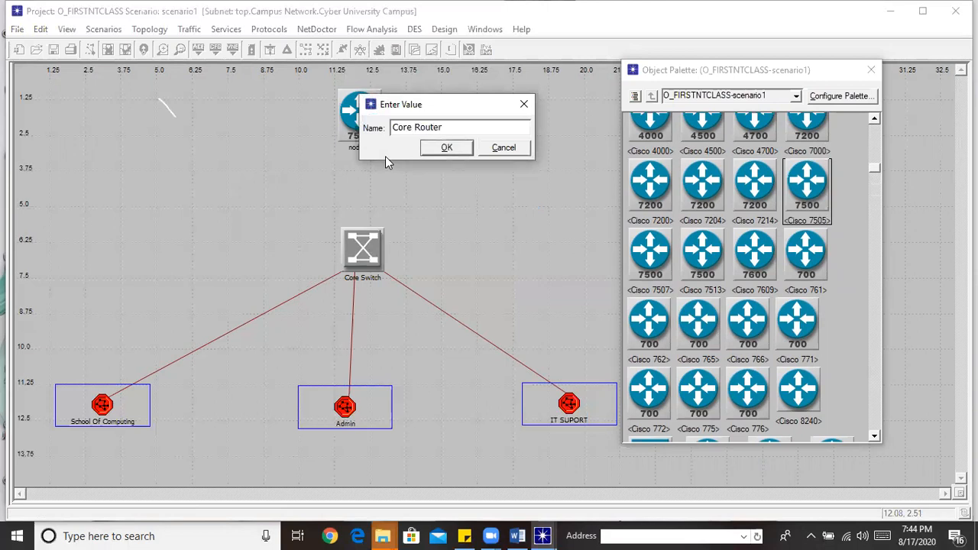
pyautogui.click(435, 150)
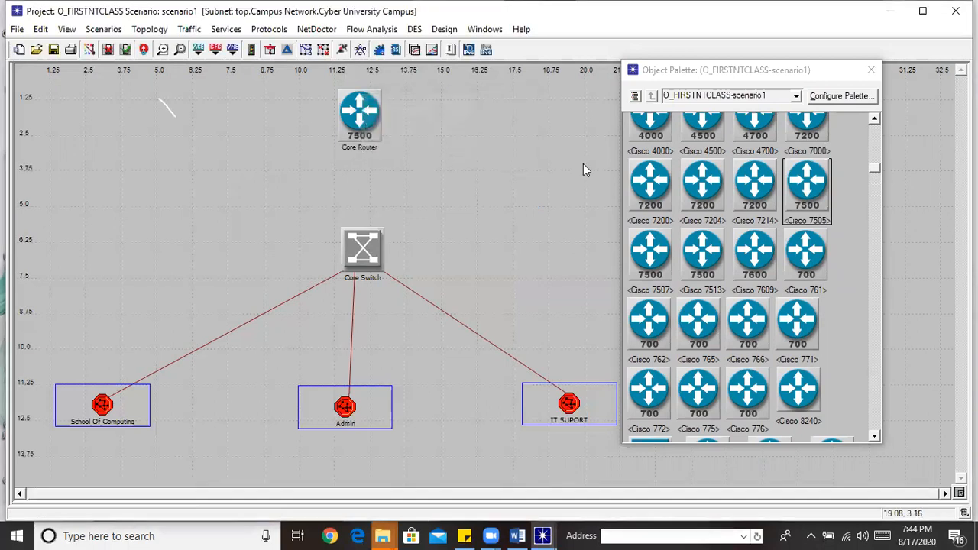
# Join Core Router to Core Switch with a 100BaseT link and shift Core Router right
pyautogui.moveTo(876, 169); pyautogui.dragTo(877, 429)
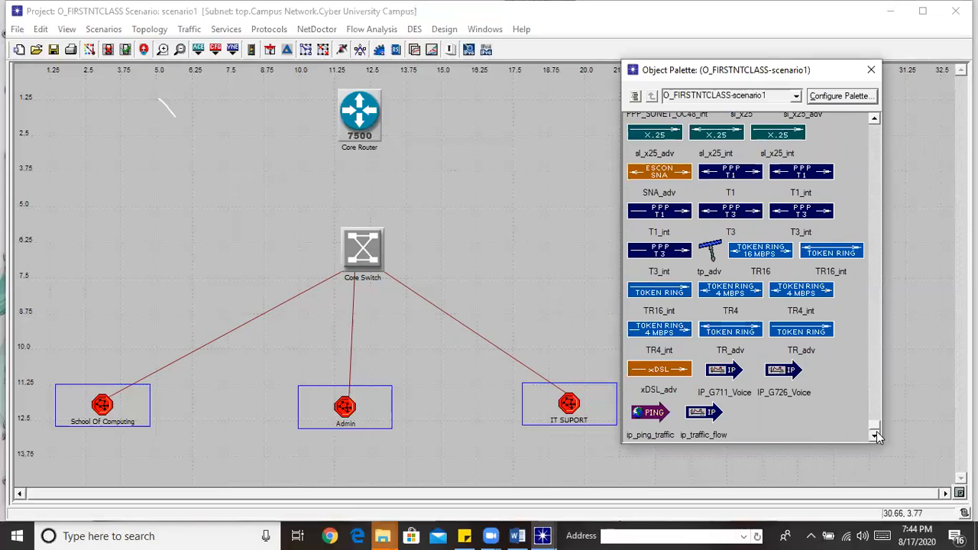
pyautogui.moveTo(877, 431); pyautogui.dragTo(874, 382)
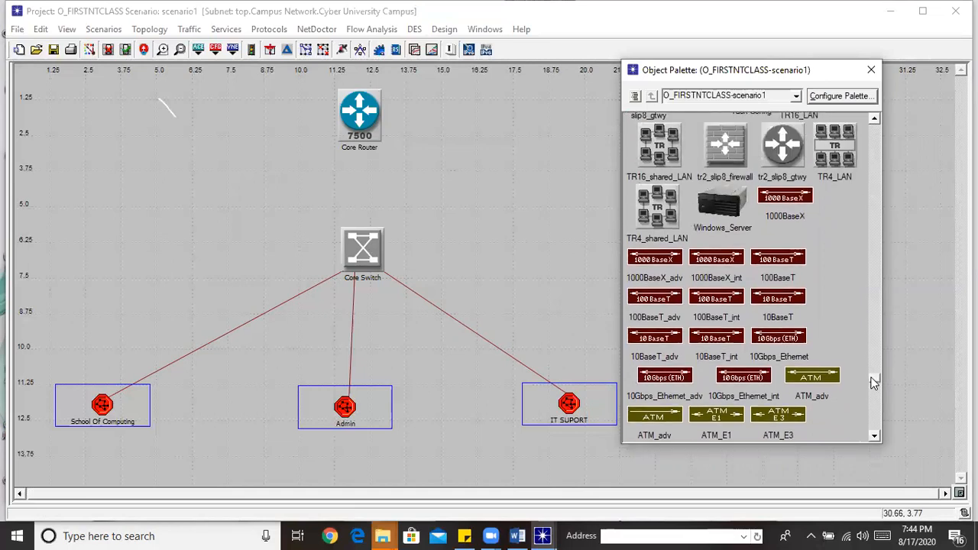
pyautogui.click(778, 260)
pyautogui.click(359, 119)
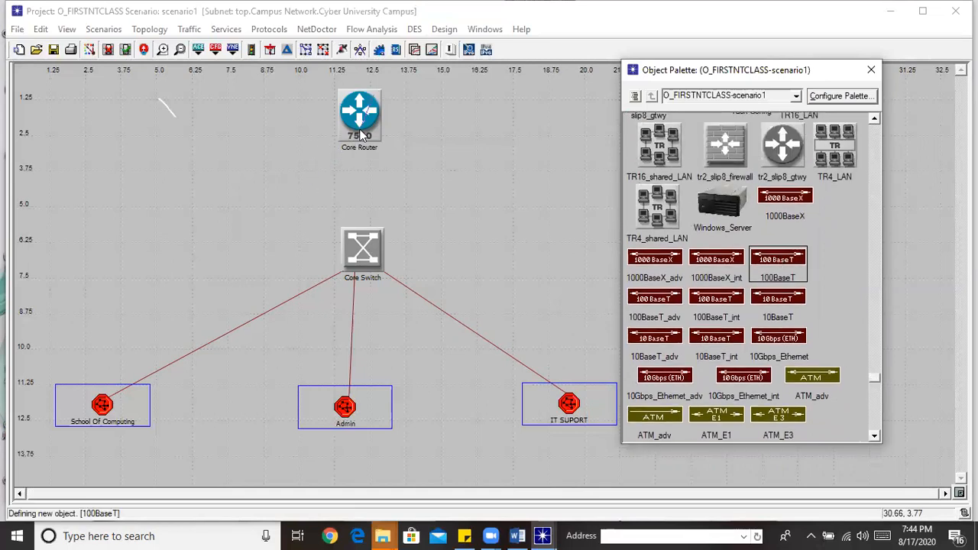
pyautogui.click(362, 245)
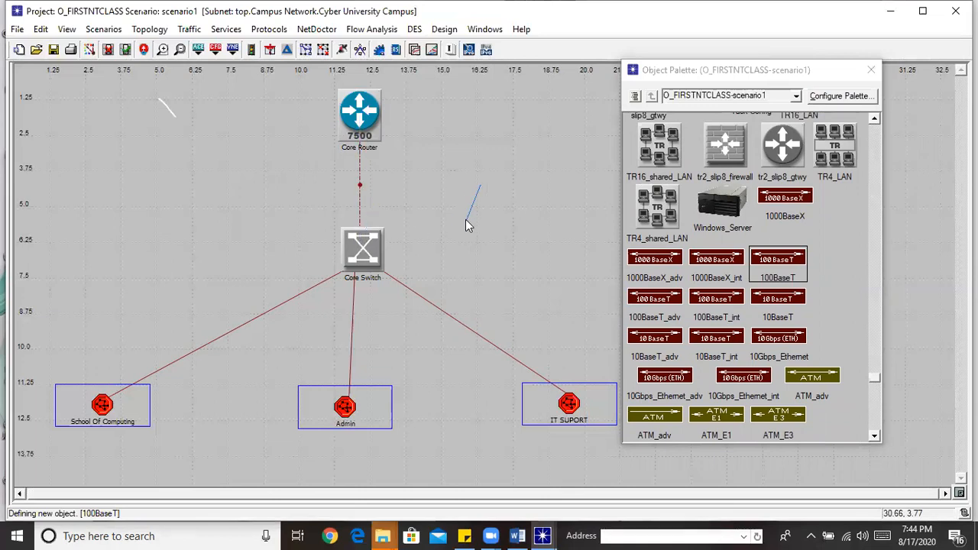
pyautogui.moveTo(350, 110); pyautogui.dragTo(437, 119)
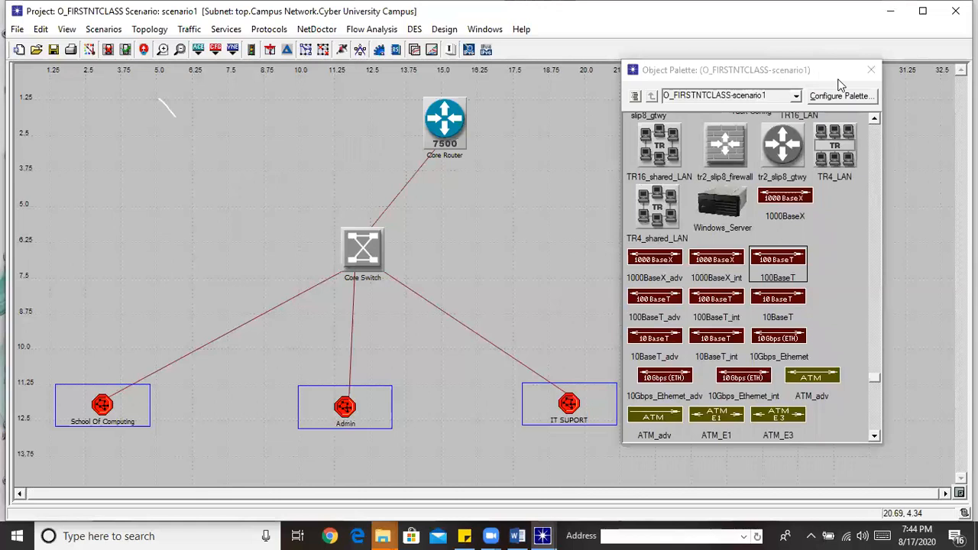
pyautogui.moveTo(839, 84); pyautogui.dragTo(889, 86)
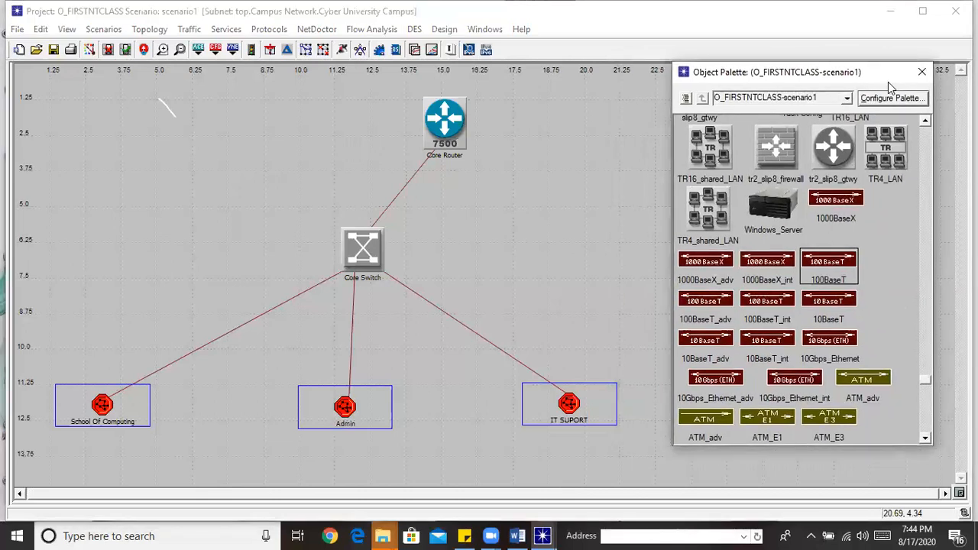
# Go up to the Campus Network map and scroll the palette to ip32_cloud
pyautogui.click(144, 50)
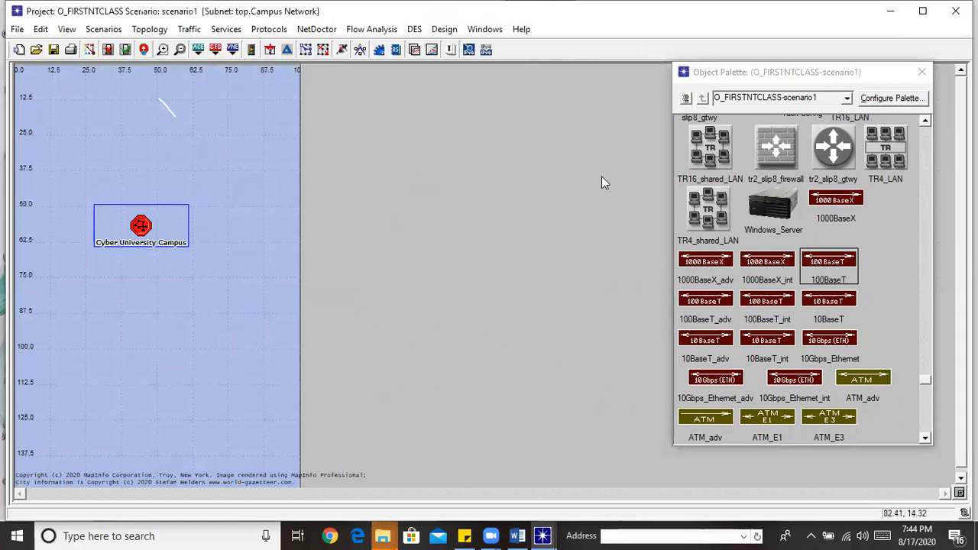
pyautogui.moveTo(924, 381); pyautogui.dragTo(920, 267)
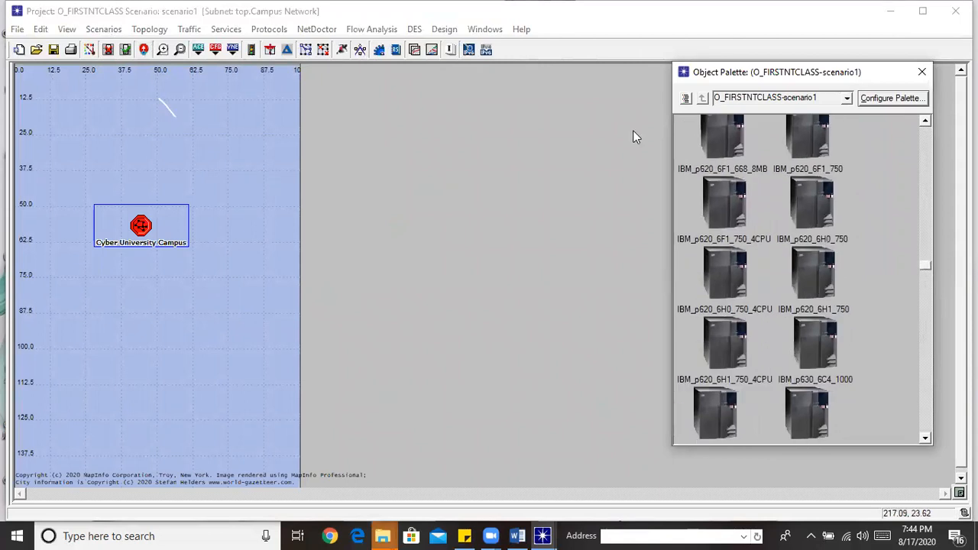
pyautogui.moveTo(925, 267); pyautogui.dragTo(942, 372)
# Place an ip32_cloud above the campus subnet and name it 'Internet'
pyautogui.click(750, 211)
pyautogui.click(219, 102)
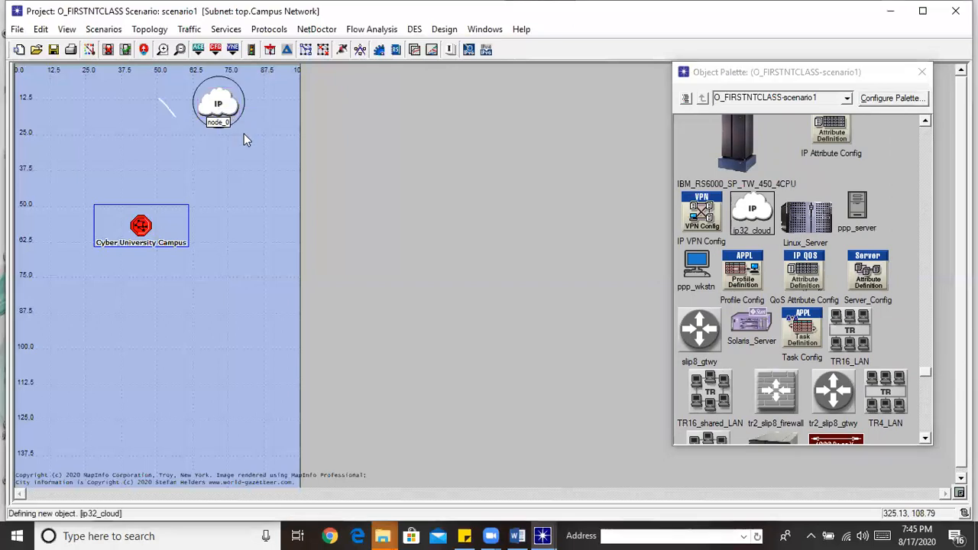
pyautogui.rightClick(218, 115)
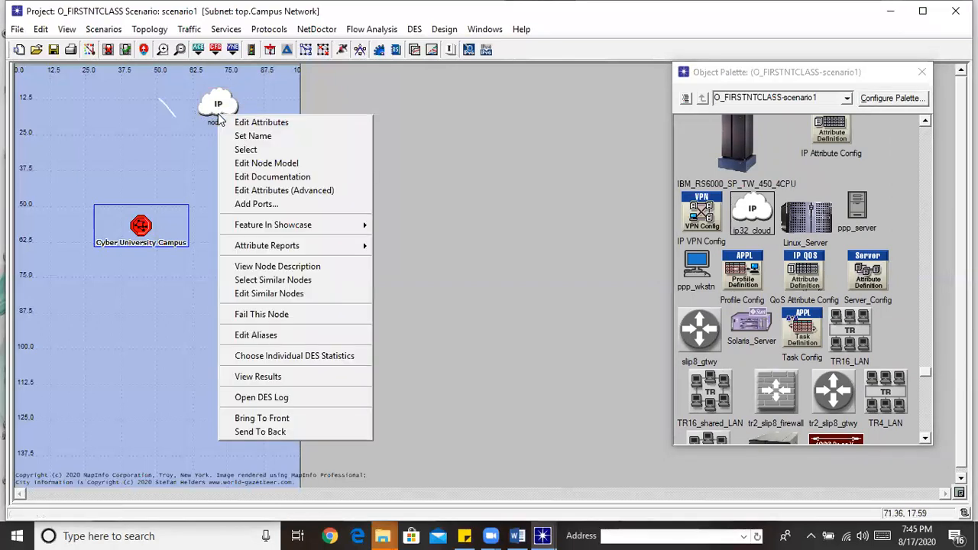
pyautogui.click(249, 136)
pyautogui.write('Internet')
pyautogui.click(306, 134)
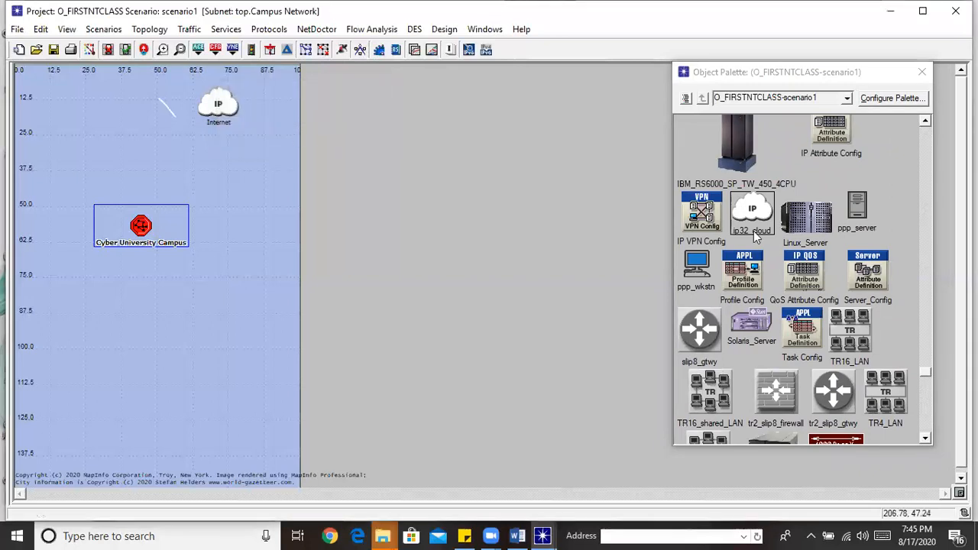
# Link Internet to the campus Core Router with T1_int, then reposition Core Router inside the campus subnet
pyautogui.click(924, 373)
pyautogui.moveTo(924, 393); pyautogui.dragTo(928, 432)
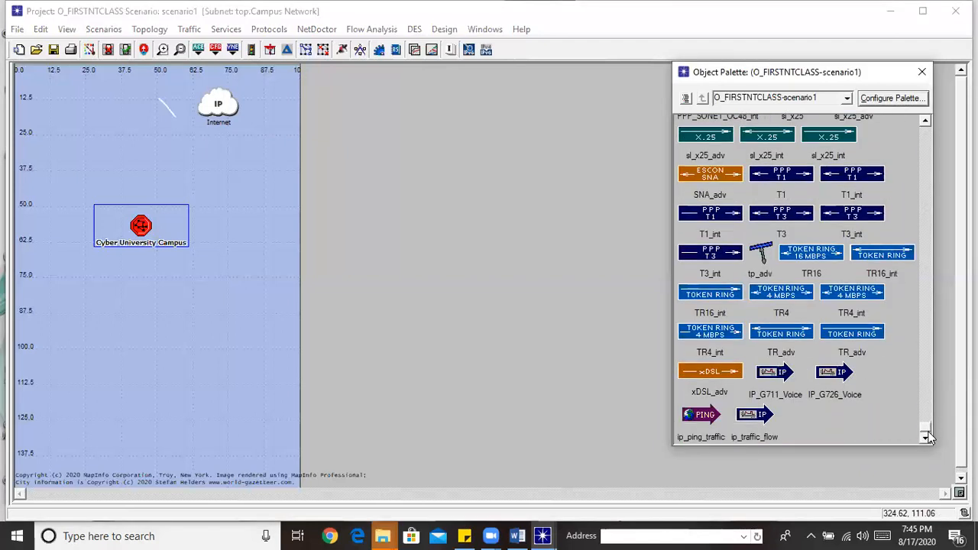
pyautogui.click(711, 213)
pyautogui.click(219, 107)
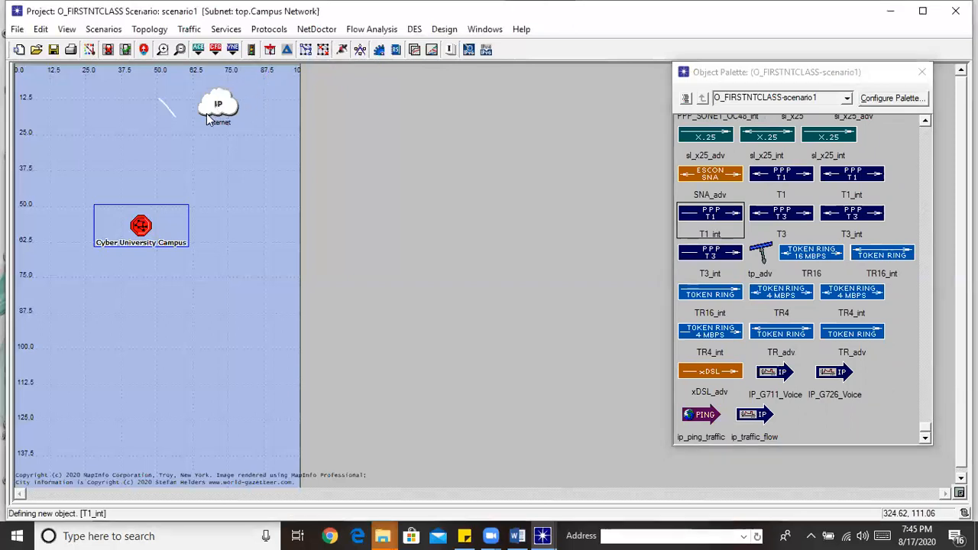
pyautogui.click(140, 227)
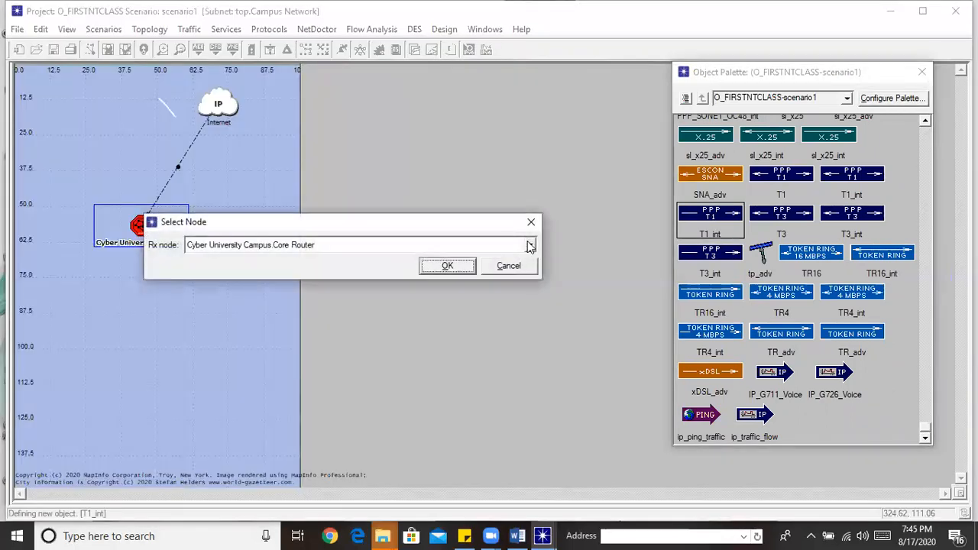
pyautogui.click(466, 266)
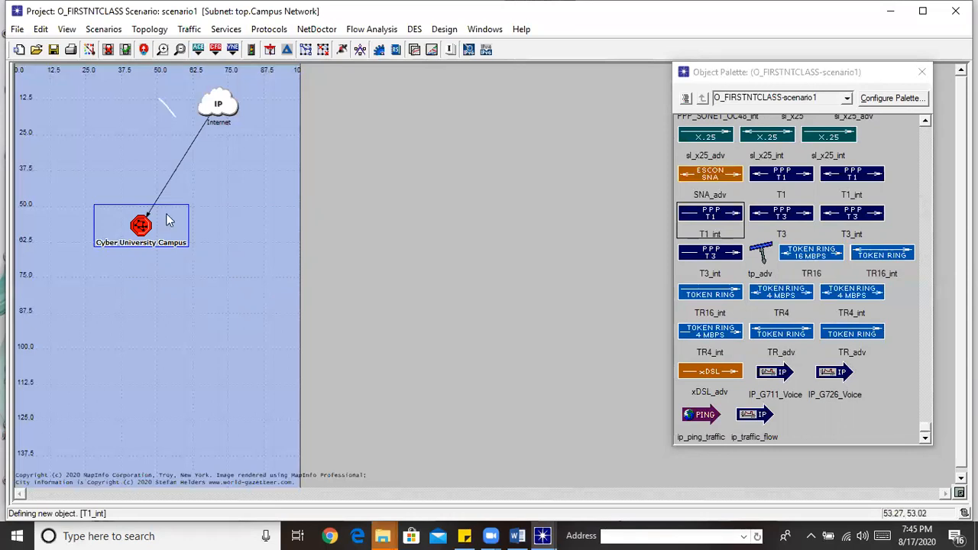
pyautogui.doubleClick(142, 228)
pyautogui.moveTo(449, 128); pyautogui.dragTo(500, 196)
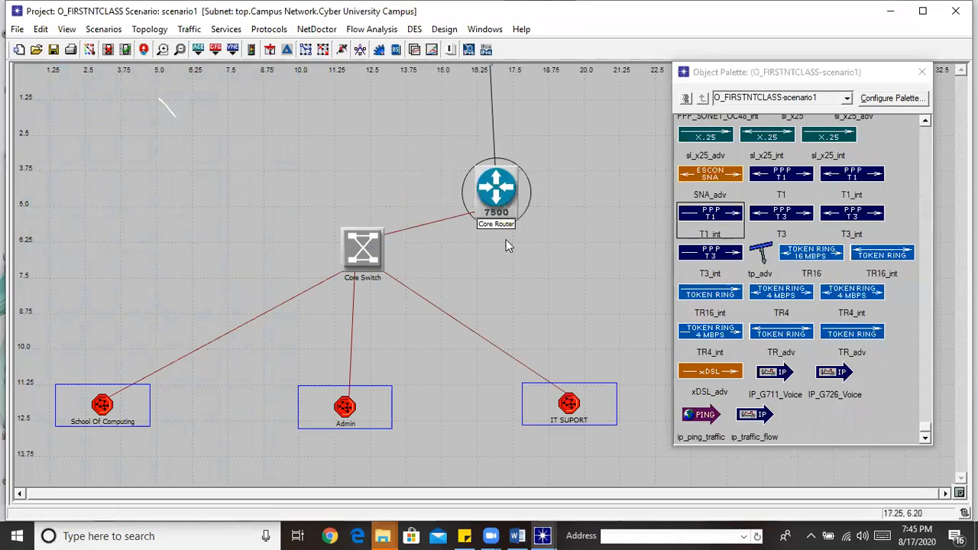
# Leave Cyber University Campus for the top-level Campus Network map
pyautogui.click(143, 49)
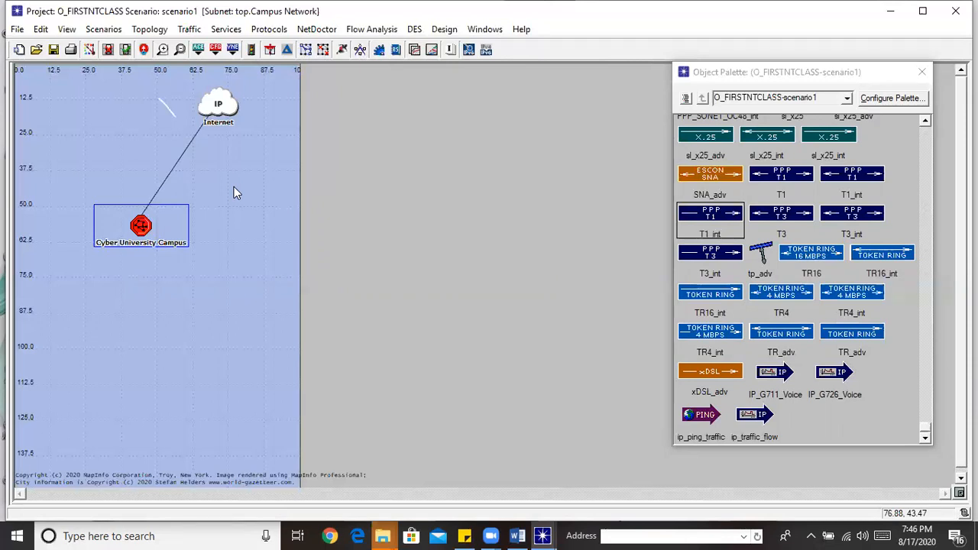
# Select the T1_int link between Internet and Cyber University Campus and delete it
pyautogui.click(85, 32)
pyautogui.moveTo(68, 32)
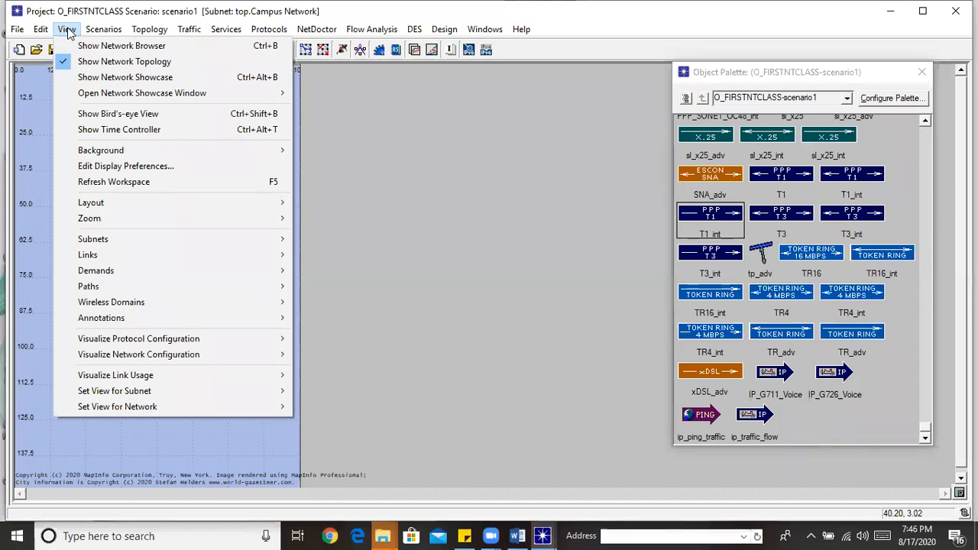
pyautogui.click(415, 187)
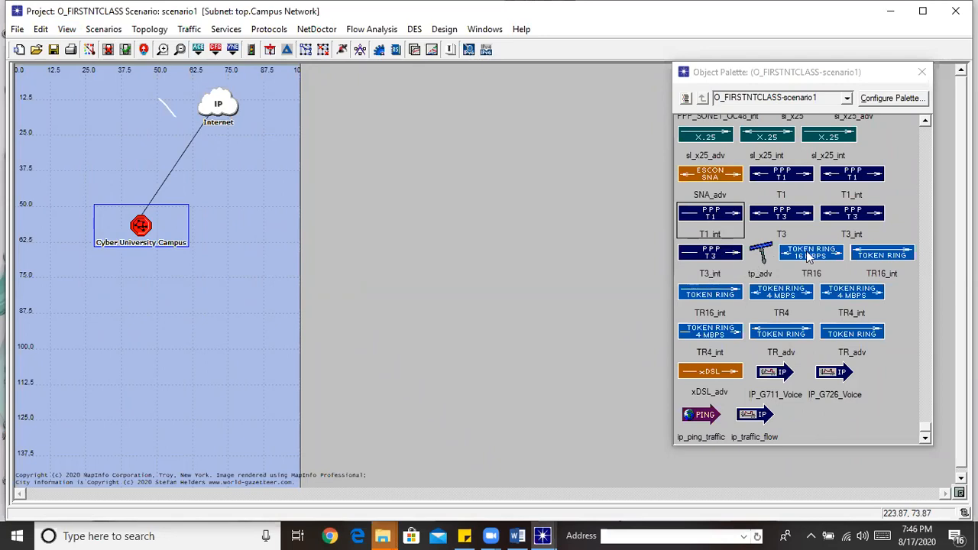
pyautogui.click(182, 155)
pyautogui.press('Delete')
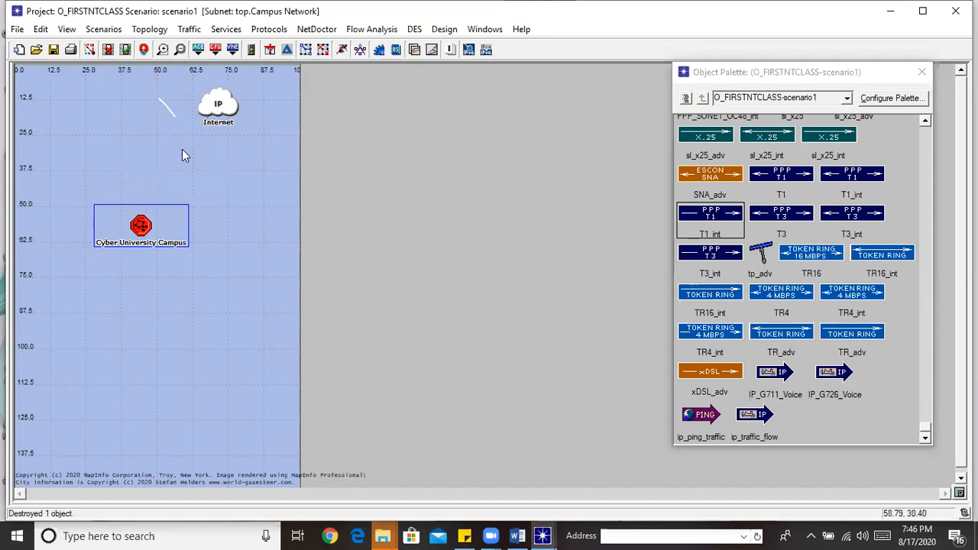
# Draw a T1 link from the Internet cloud to the Core Router inside the campus subnet
pyautogui.click(782, 177)
pyautogui.click(782, 177)
pyautogui.click(218, 107)
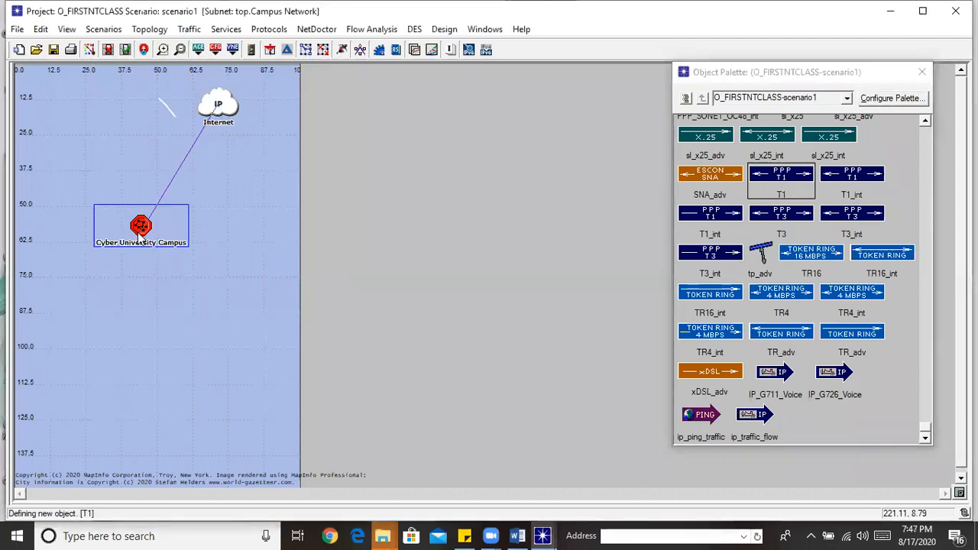
pyautogui.click(142, 225)
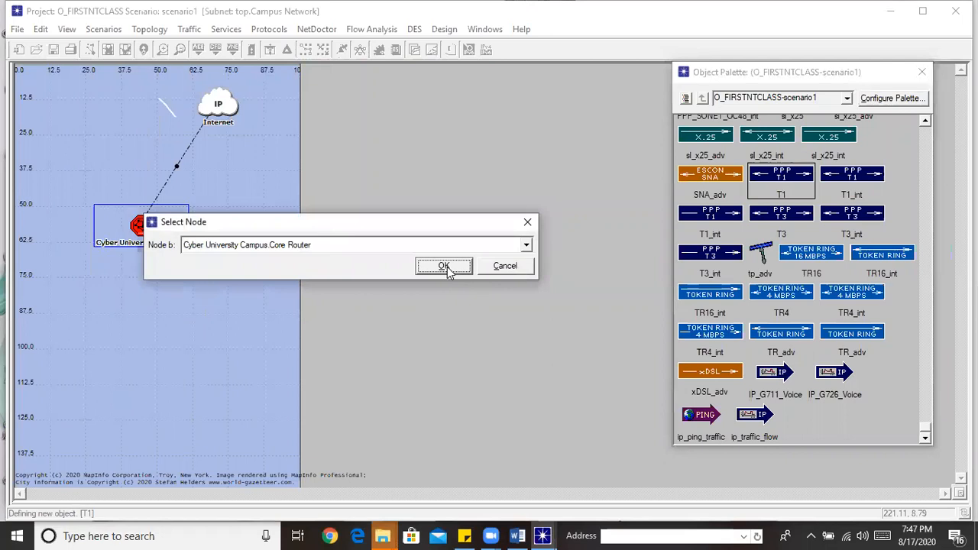
pyautogui.click(446, 267)
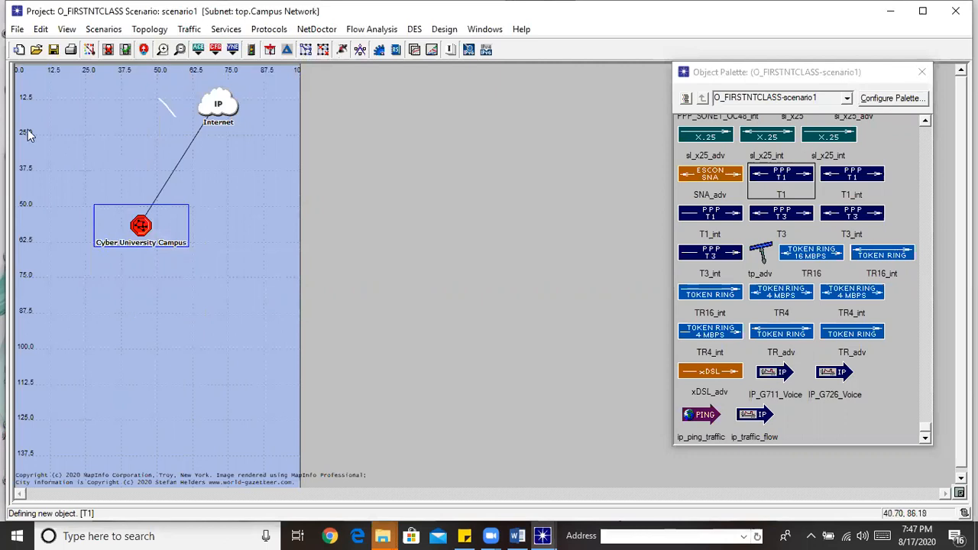
pyautogui.click(66, 31)
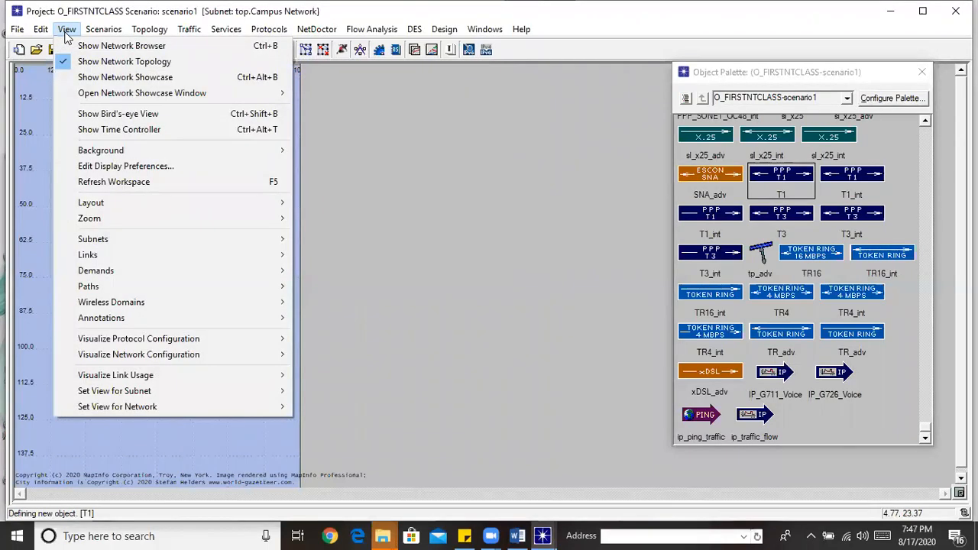
# Verify all links, then open the Cyber University Campus subnet and move Core Router up-left
pyautogui.moveTo(44, 34)
pyautogui.moveTo(147, 34)
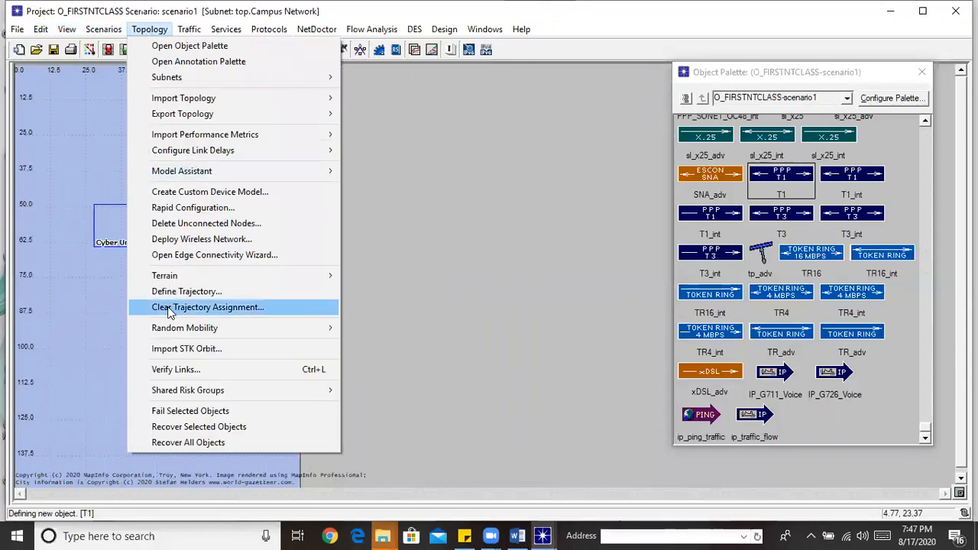
pyautogui.click(177, 370)
pyautogui.click(153, 204)
pyautogui.doubleClick(141, 226)
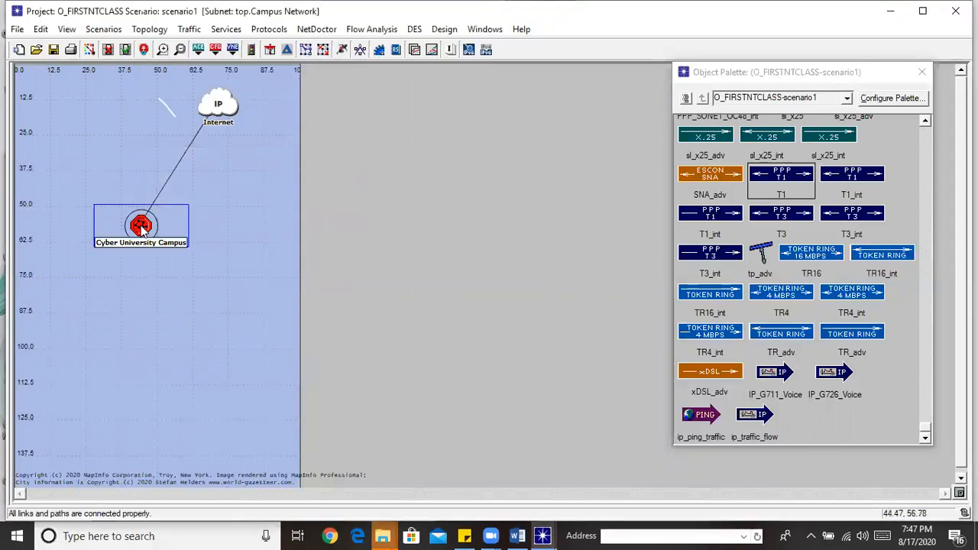
pyautogui.moveTo(495, 195); pyautogui.dragTo(480, 153)
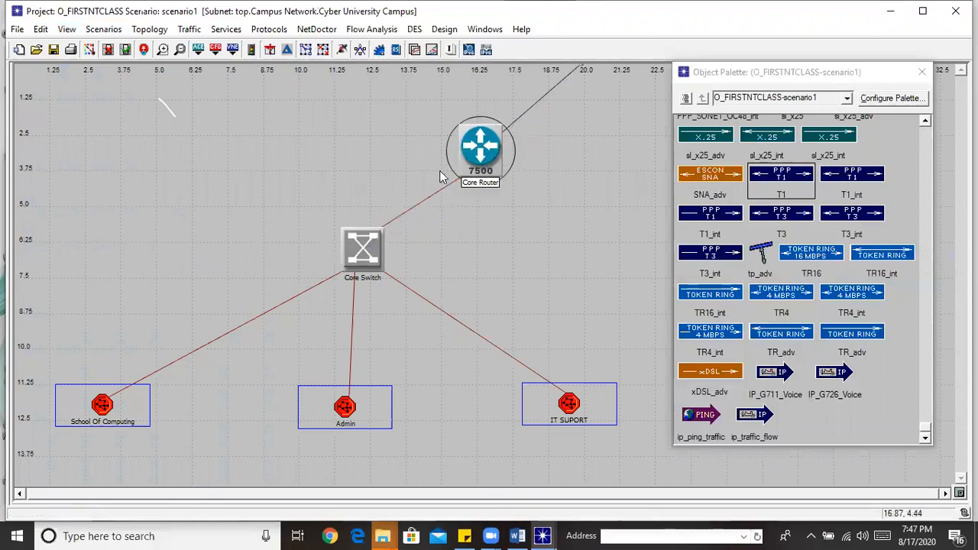
pyautogui.click(143, 49)
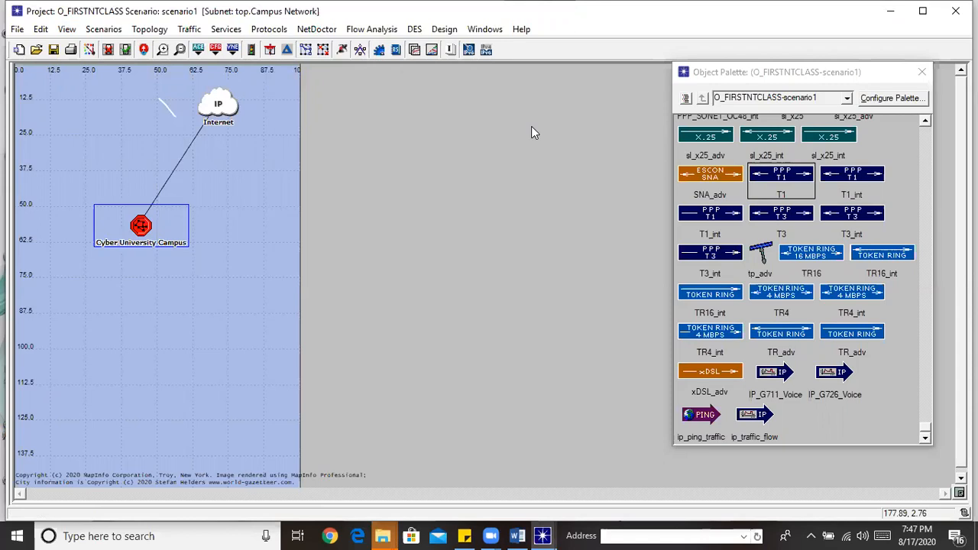
pyautogui.doubleClick(148, 223)
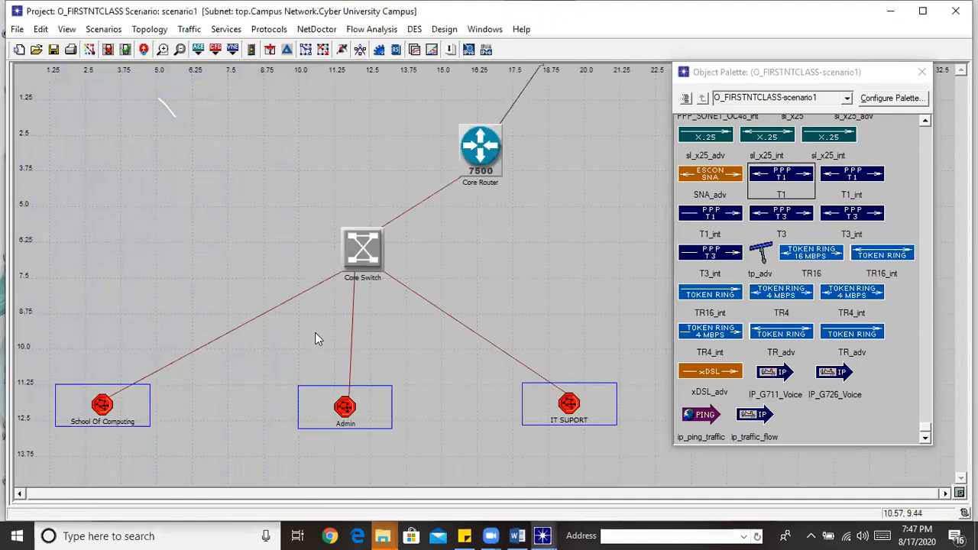
pyautogui.doubleClick(572, 408)
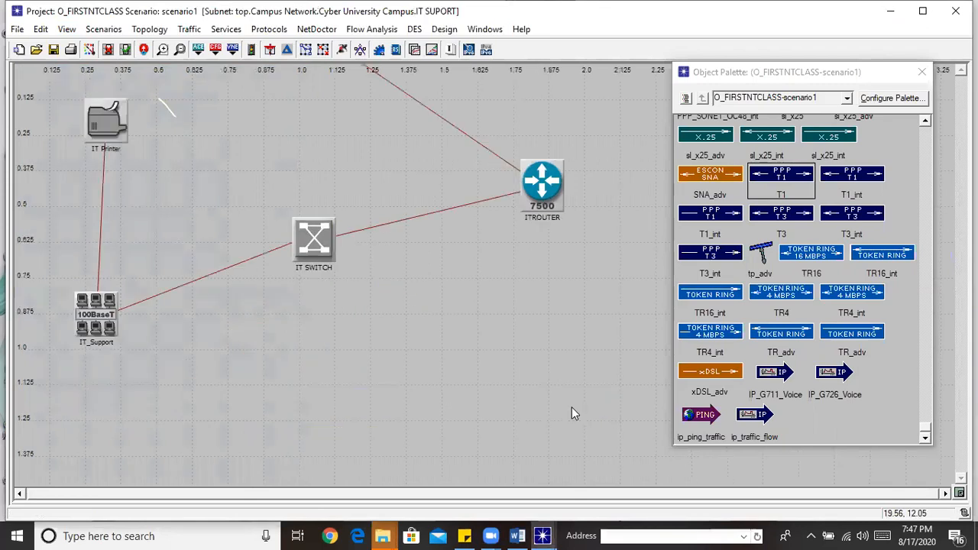
pyautogui.click(144, 49)
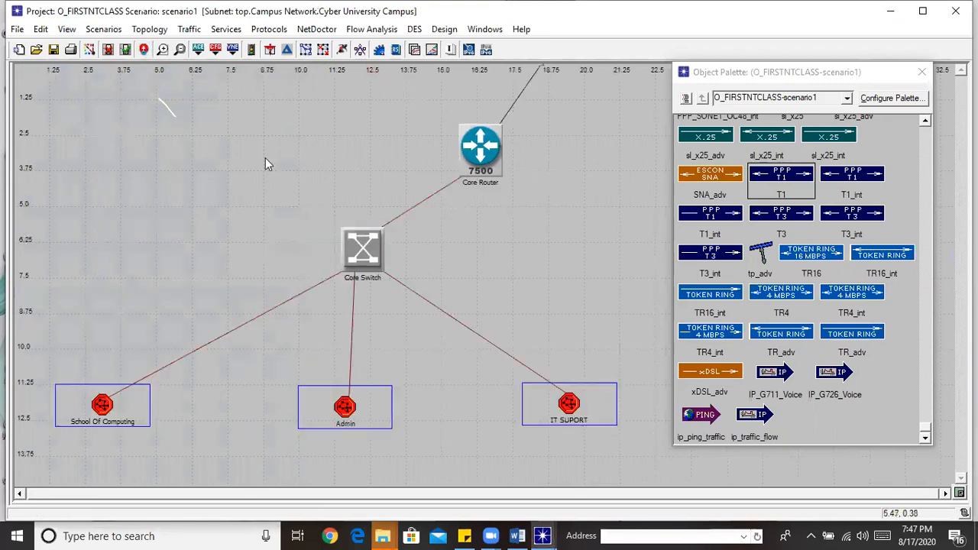
pyautogui.doubleClick(338, 410)
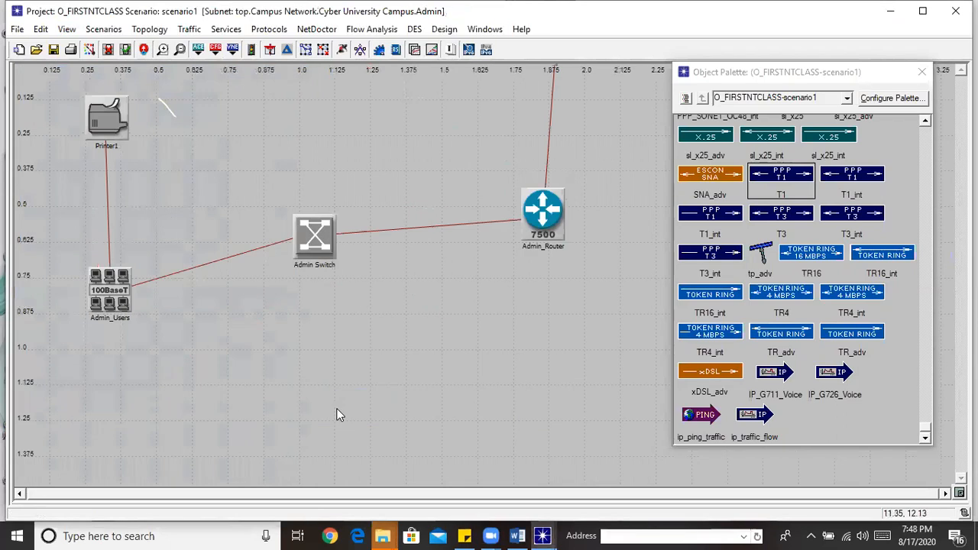
pyautogui.click(144, 49)
pyautogui.doubleClick(104, 408)
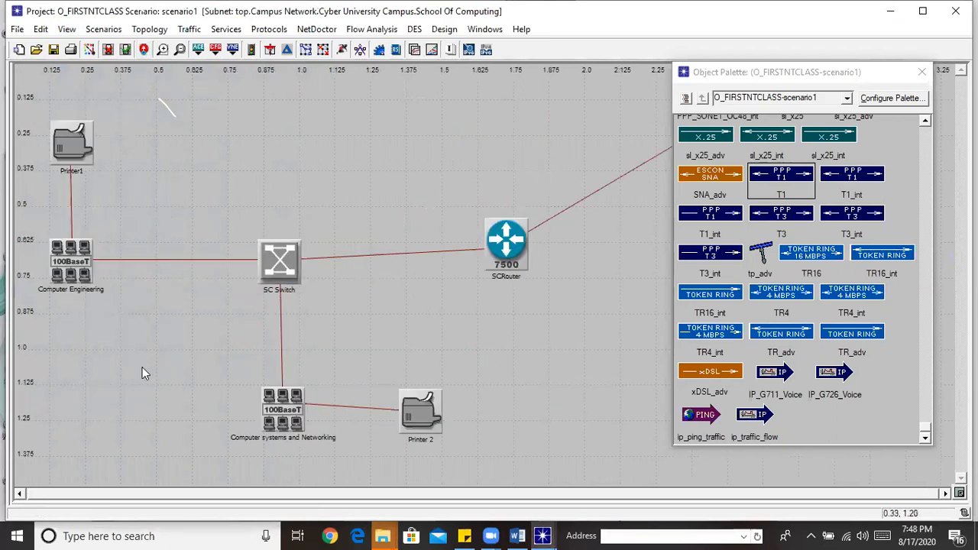
pyautogui.click(145, 49)
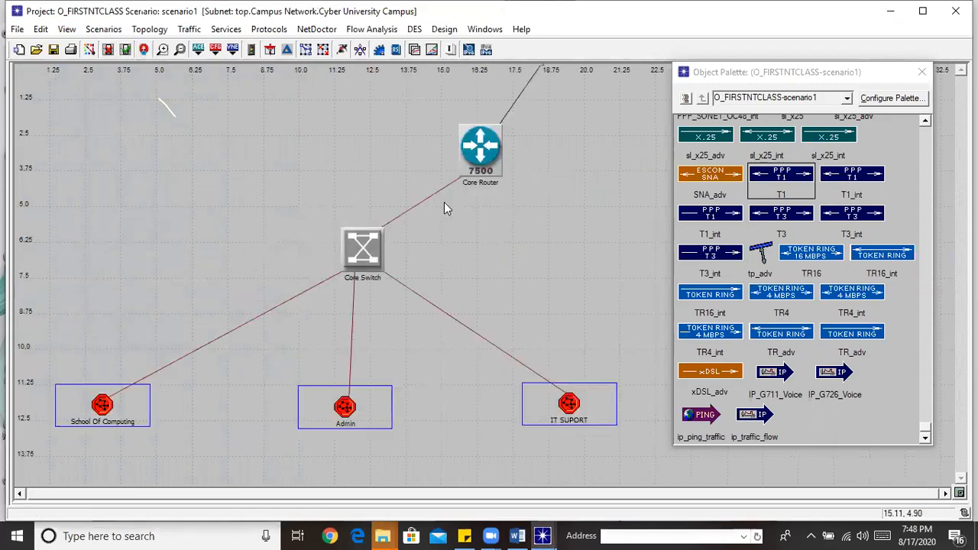